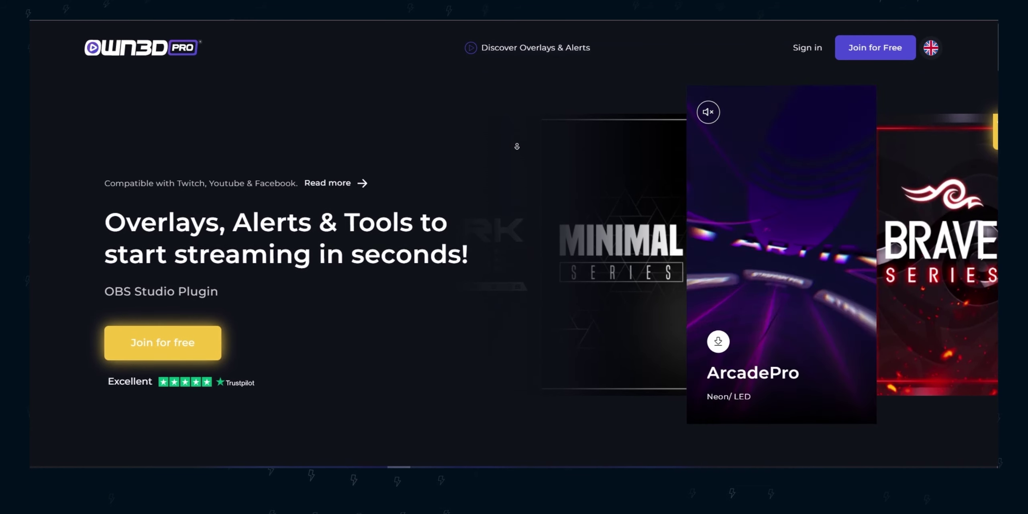
Examine the OWN3D Pro home page features and look through the full overlay catalogue
scroll(516, 146, down, 1)
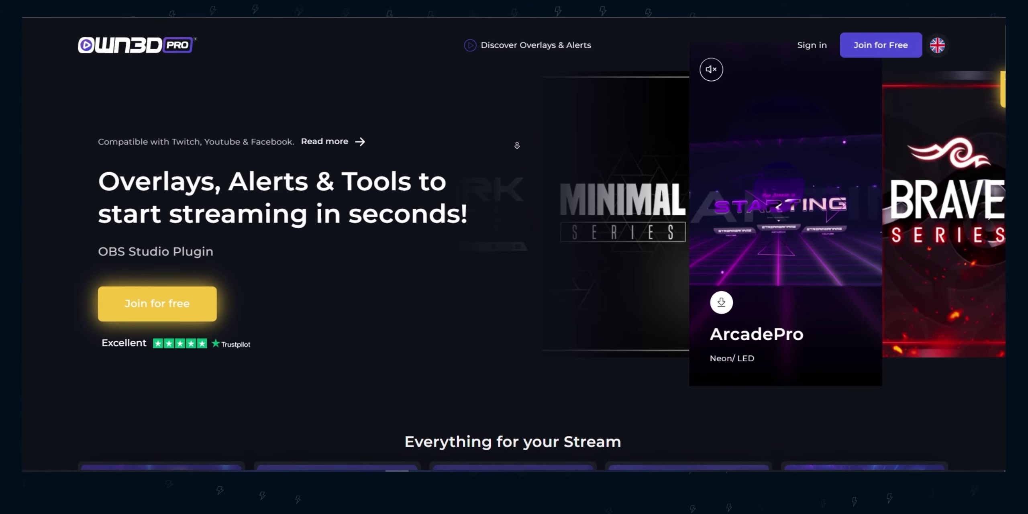
scroll(517, 147, down, 3)
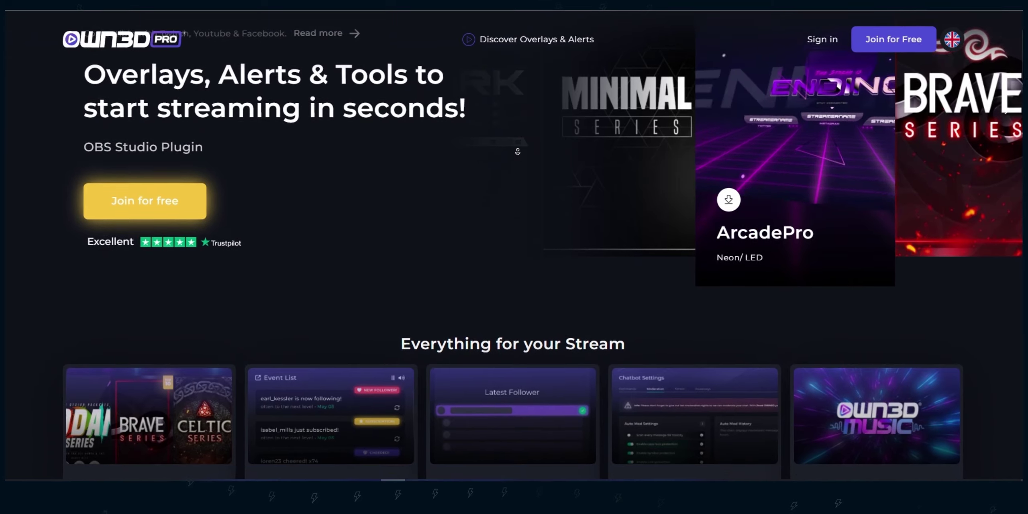
scroll(517, 151, down, 4)
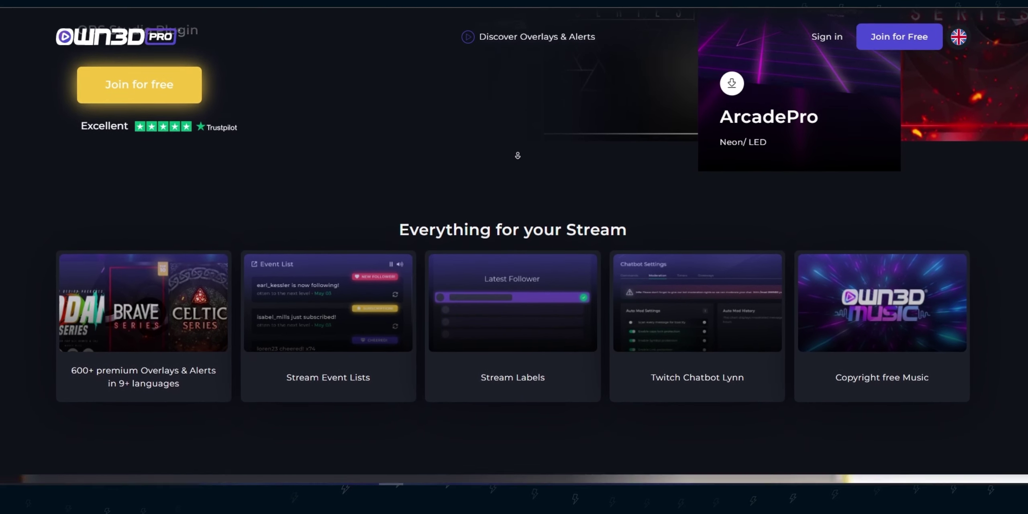
scroll(517, 160, down, 5)
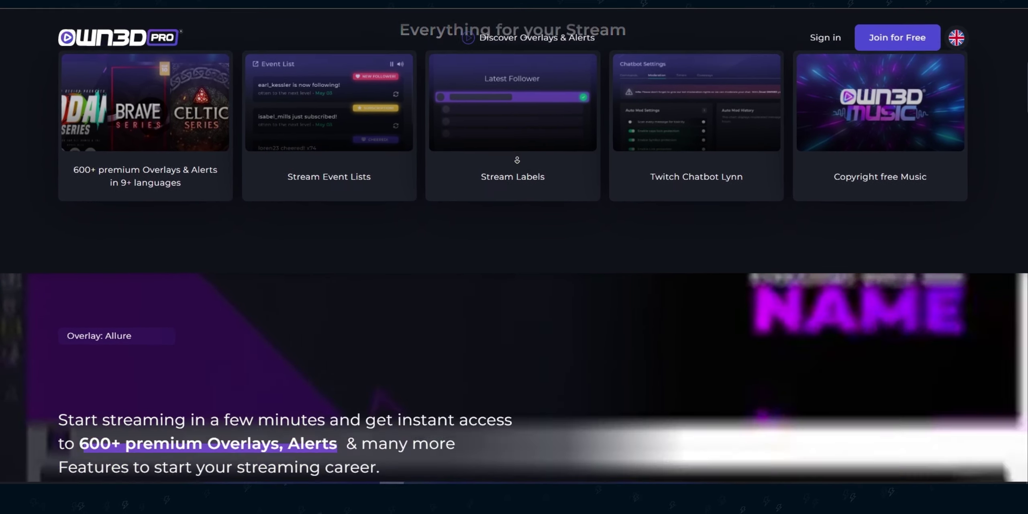
scroll(516, 161, down, 3)
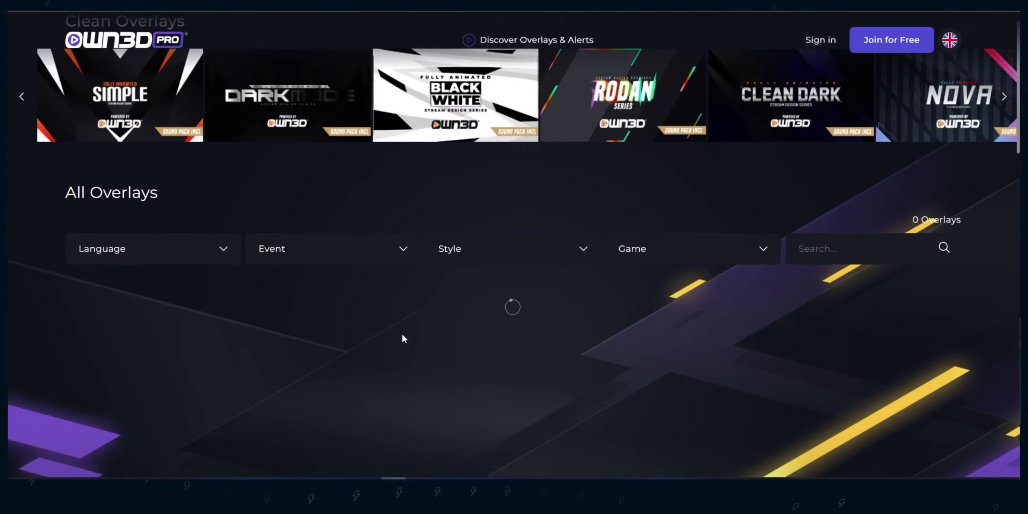
scroll(420, 294, down, 3)
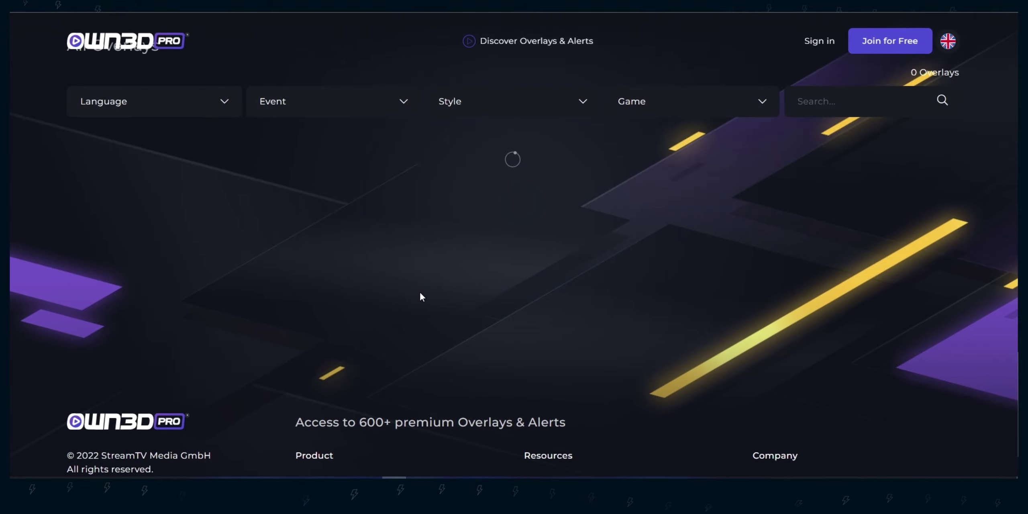
click(514, 101)
click(221, 103)
double_click(717, 110)
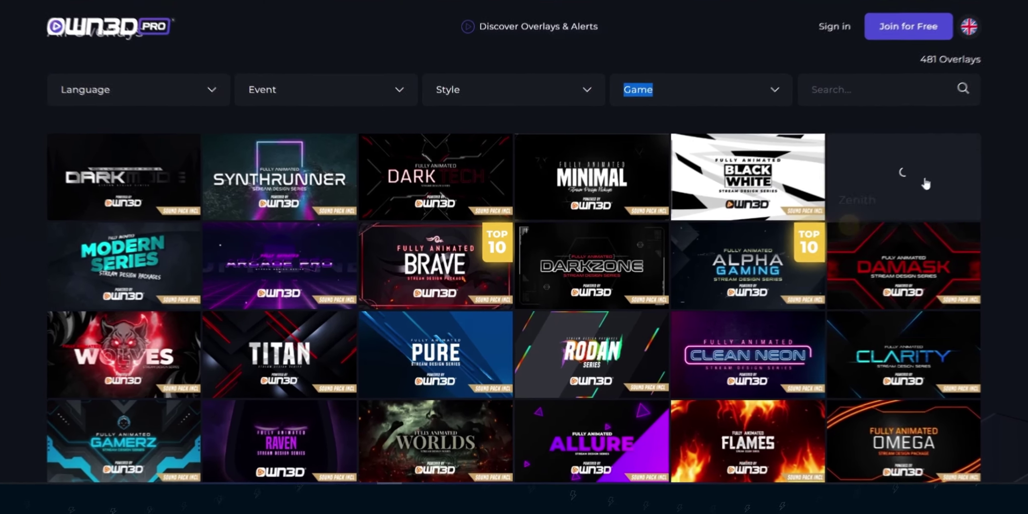
scroll(913, 186, down, 7)
scroll(1023, 325, down, 10)
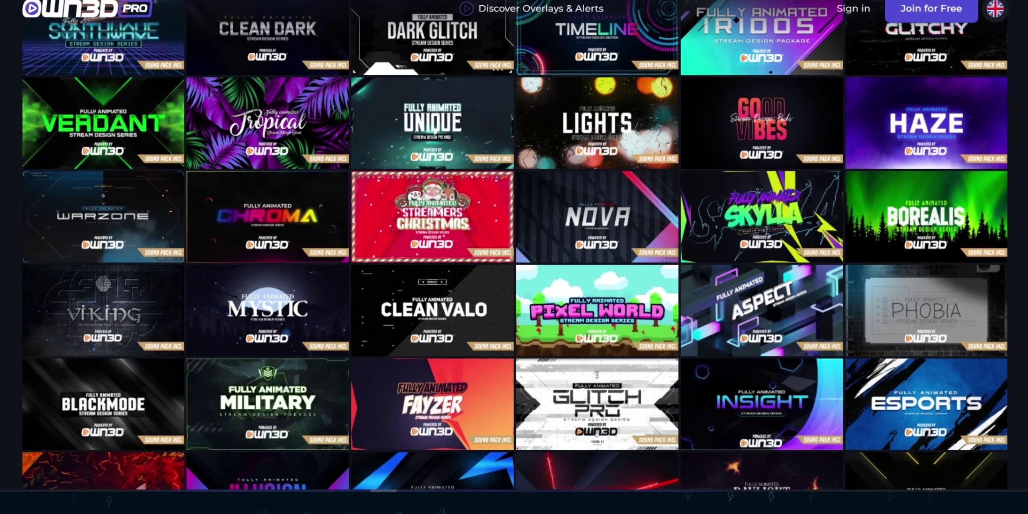
scroll(1023, 325, down, 10)
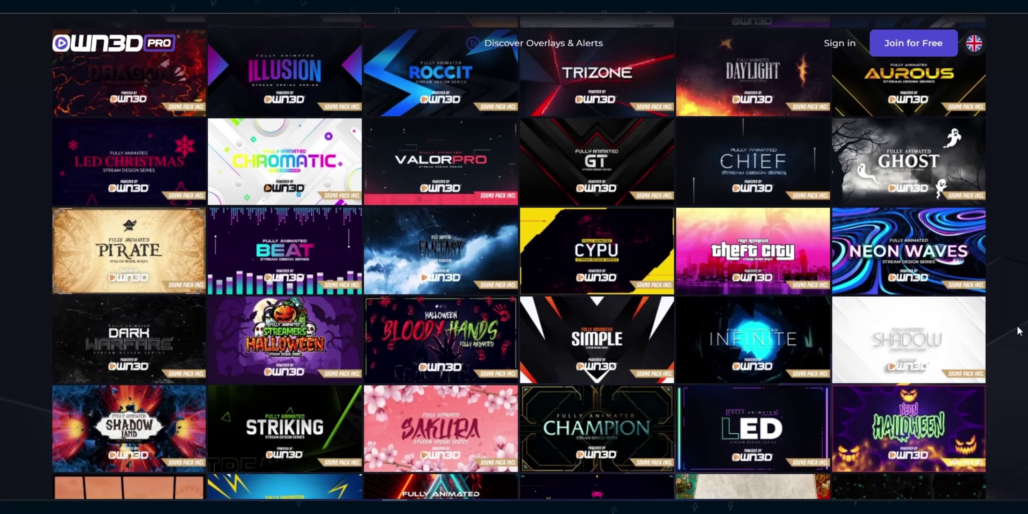
scroll(999, 331, down, 10)
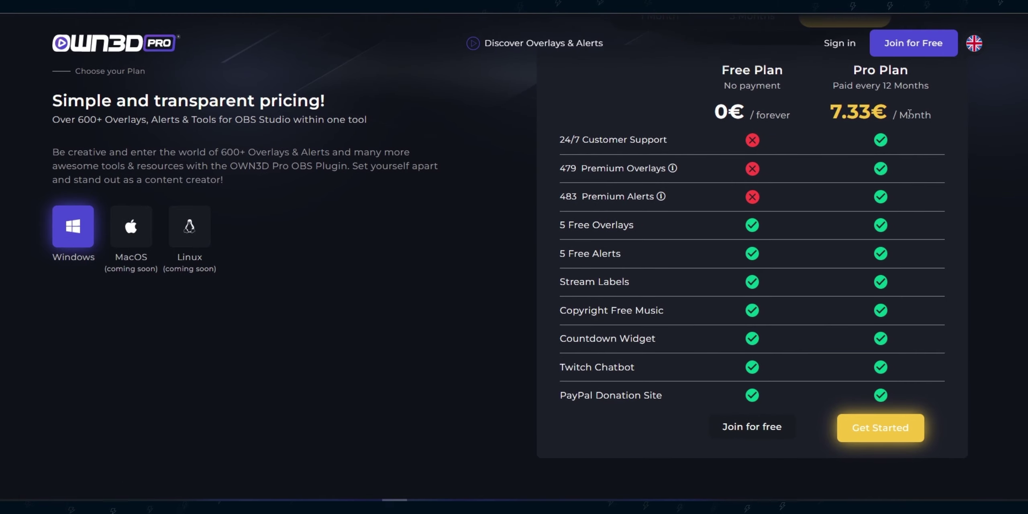
Compare the Free and Pro plans on the OWN3D Pro pricing page and review the rest of the page
scroll(888, 156, down, 2)
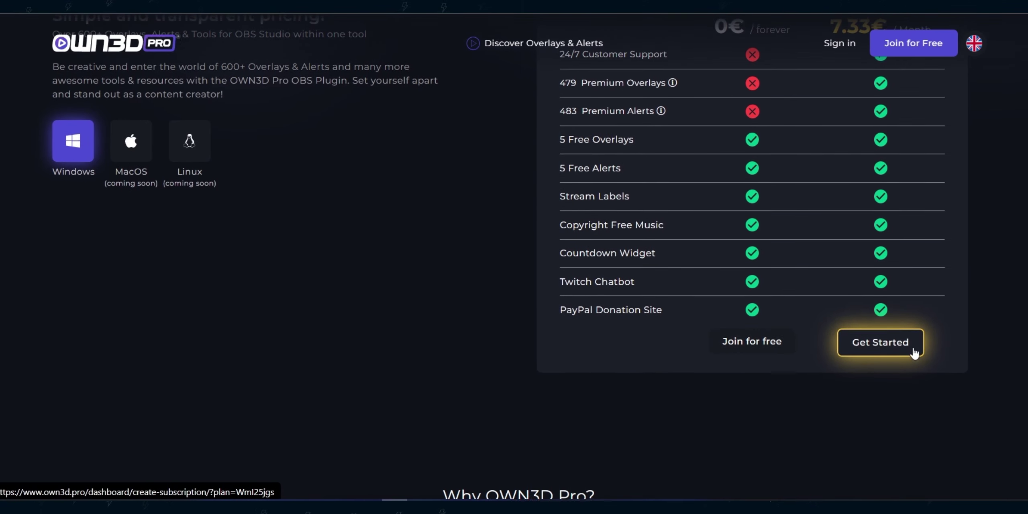
scroll(898, 270, up, 4)
scroll(896, 273, down, 2)
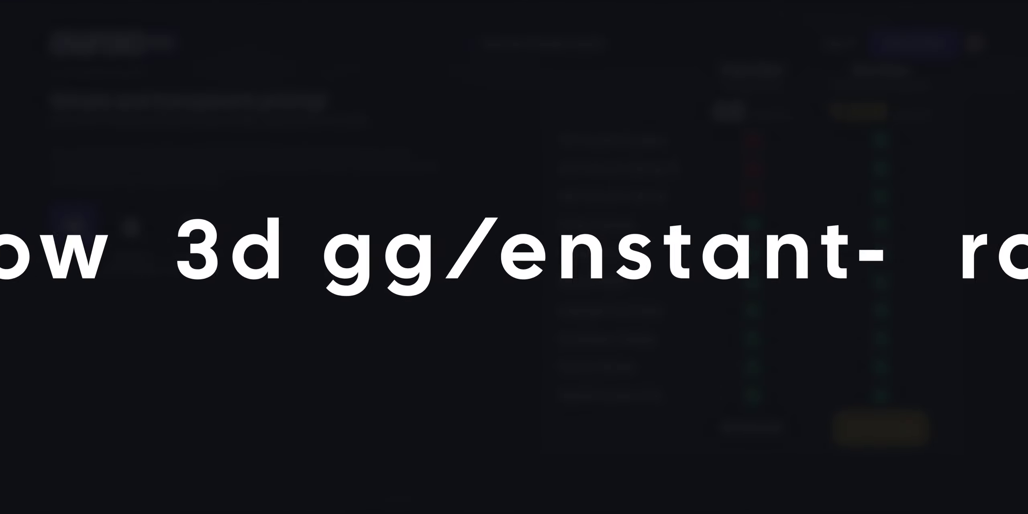
scroll(896, 273, down, 3)
scroll(728, 171, down, 8)
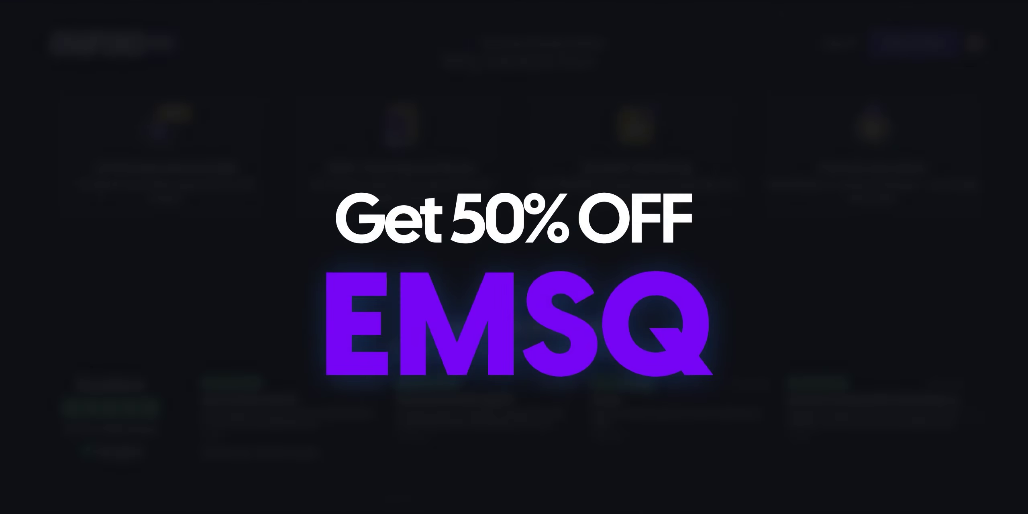
scroll(729, 171, down, 4)
scroll(113, 255, down, 8)
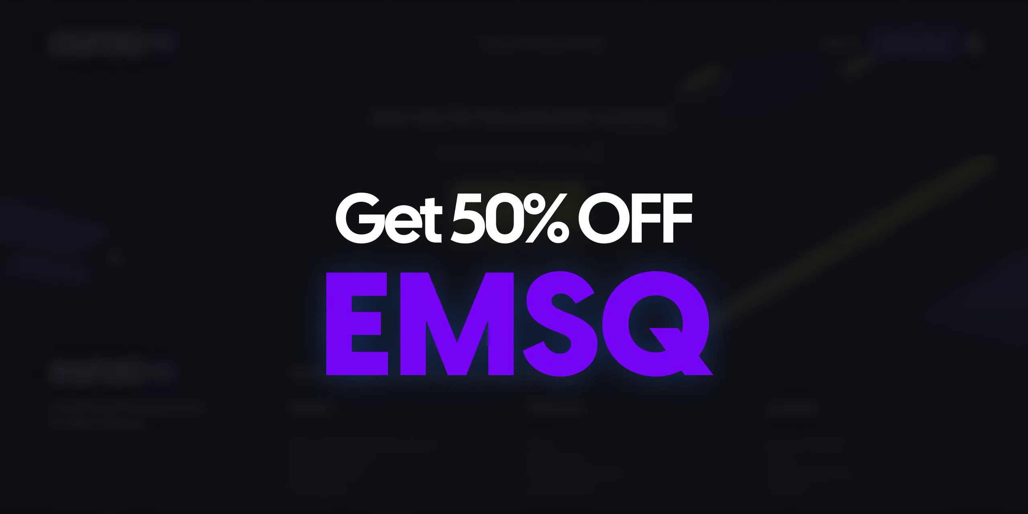
scroll(514, 257, down, 1)
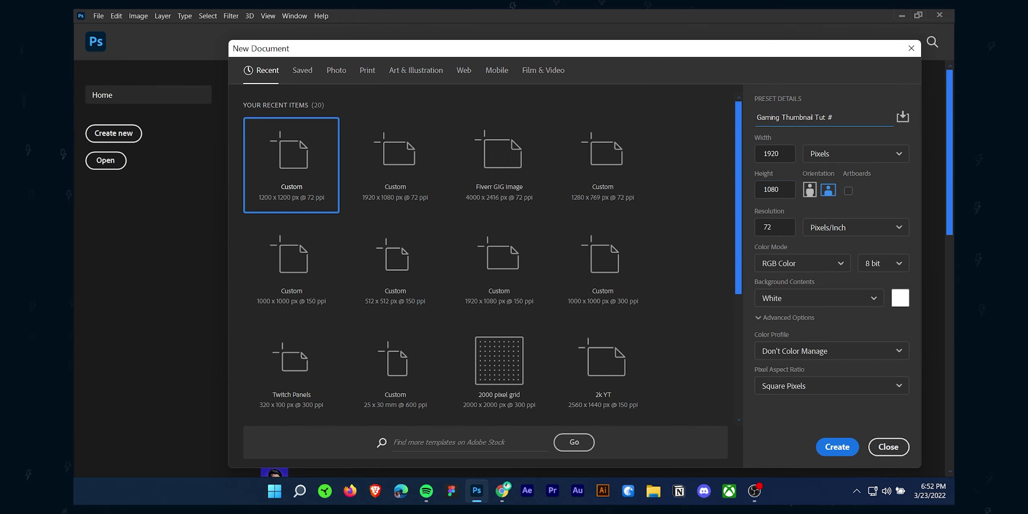
Create the 1920 x 1080 px, 72 ppi Photoshop document and place Killjoy_artwork.png on the canvas's left half, scaled to about 132%
click(830, 449)
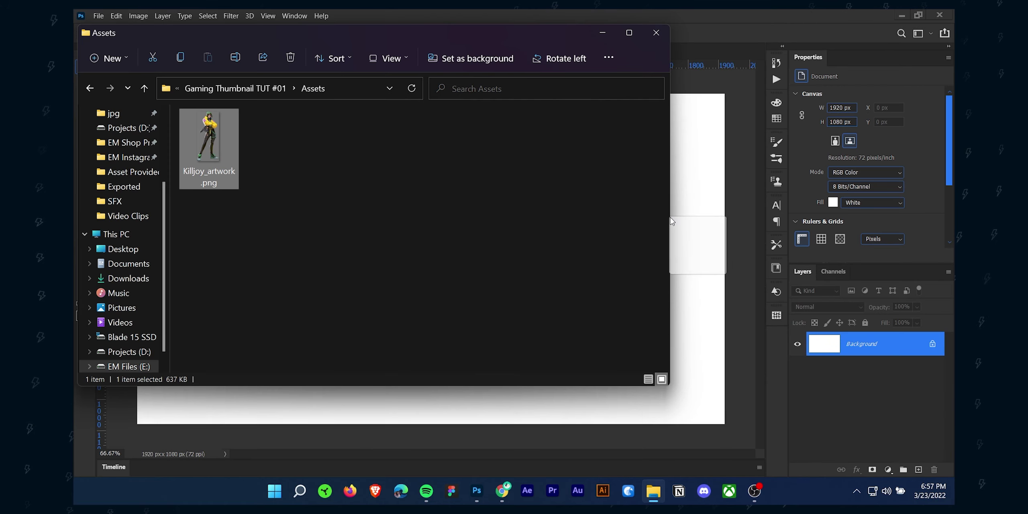
drag(211, 133, 454, 296)
drag(358, 215, 325, 321)
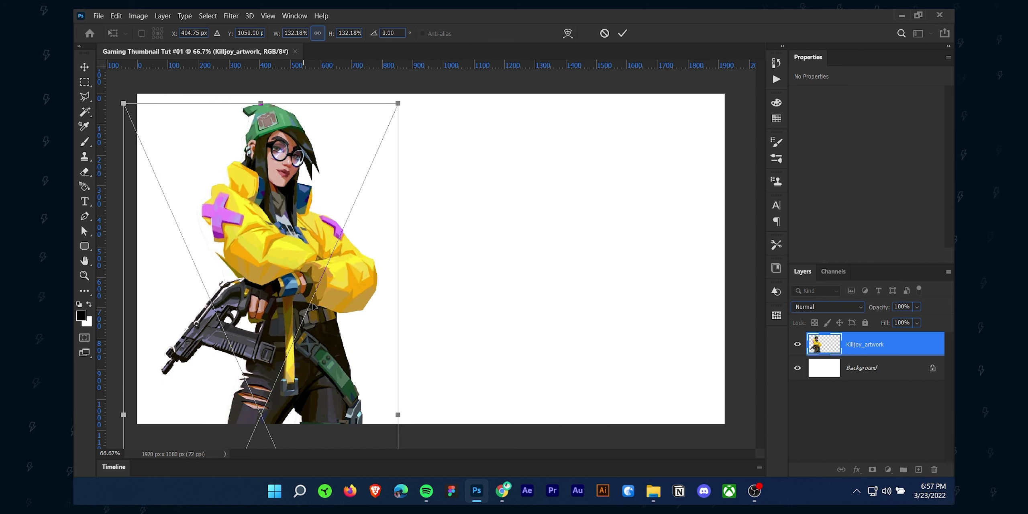
Rotate the Killjoy artwork to about -3.26° and settle its position at the left side of the canvas
drag(420, 95, 403, 86)
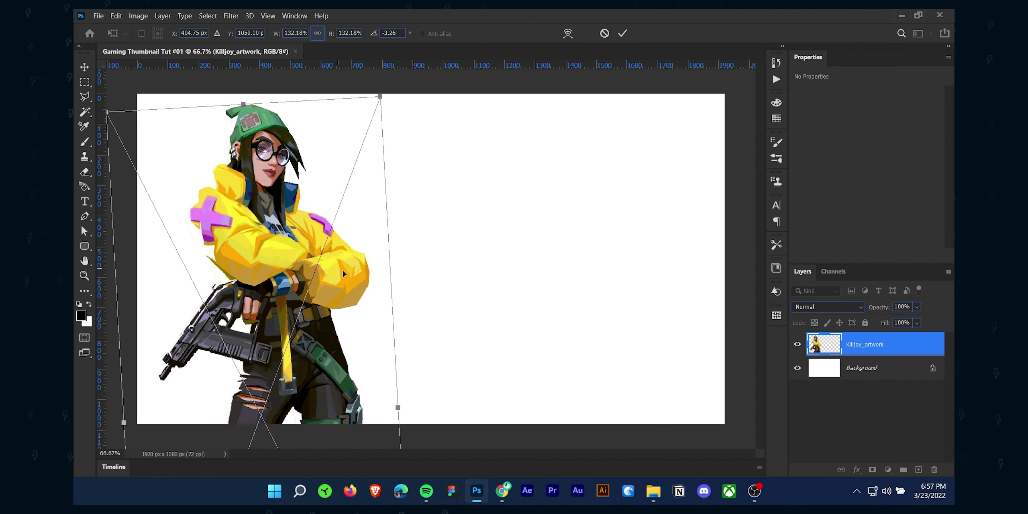
drag(344, 273, 302, 284)
click(622, 33)
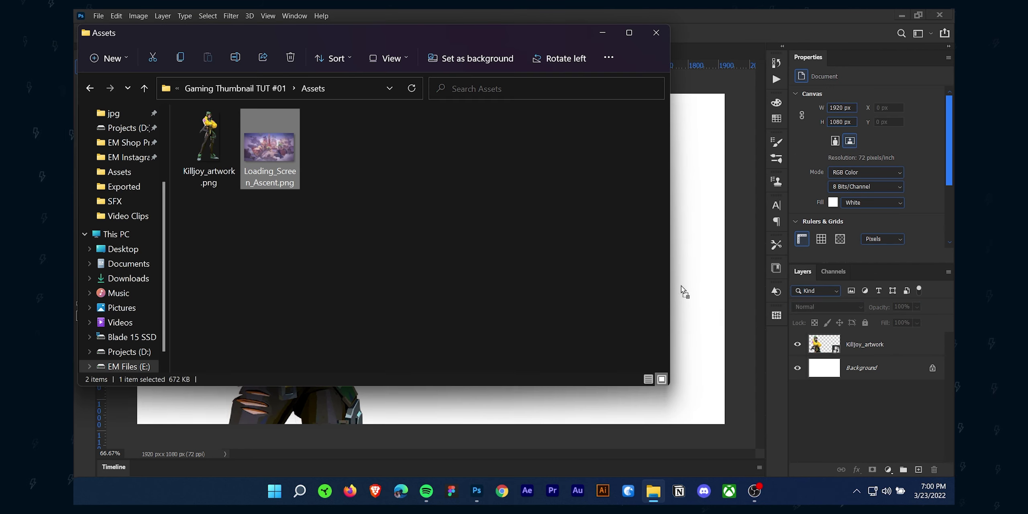
Place Loading_Screen_Ascent.png behind the Killjoy artwork, scaled to about 267% and rotated about -7.69° to cover the canvas
drag(679, 291, 700, 276)
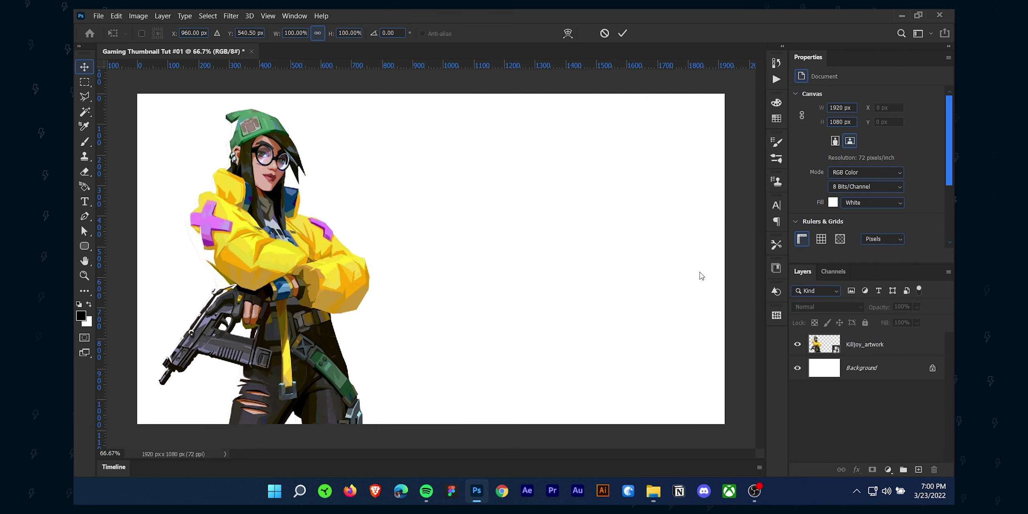
drag(583, 172, 746, 83)
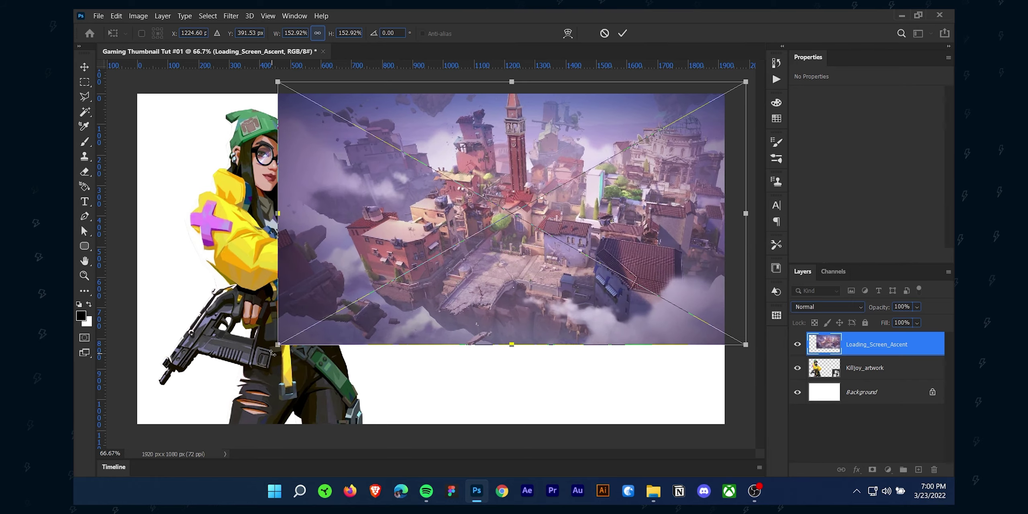
scroll(431, 259, down, 3)
drag(315, 324, 148, 418)
drag(669, 125, 701, 106)
drag(728, 265, 726, 222)
drag(696, 225, 729, 225)
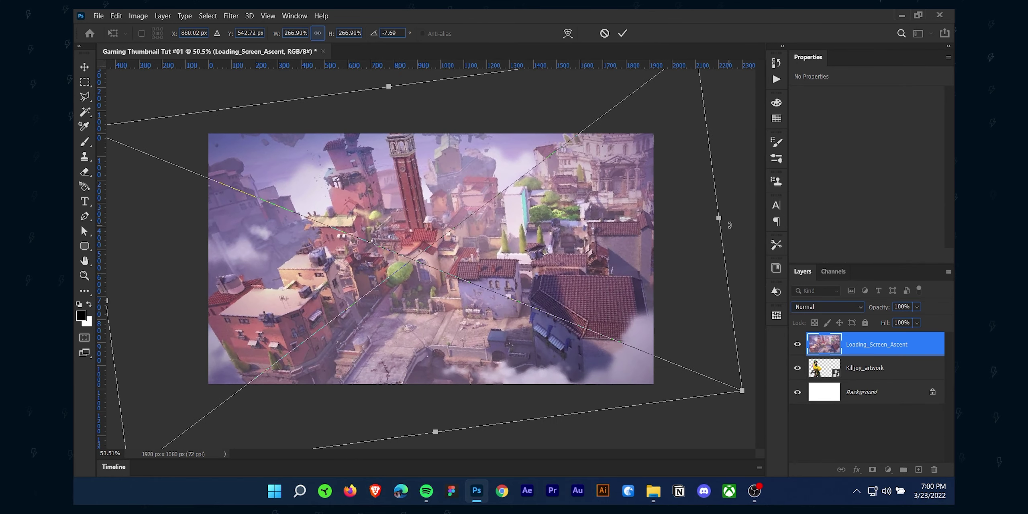
key(Return)
drag(895, 367, 895, 340)
Apply Hue/Saturation to the Loading_Screen_Ascent layer with Hue -29, Saturation -29 and Lightness -80
click(924, 369)
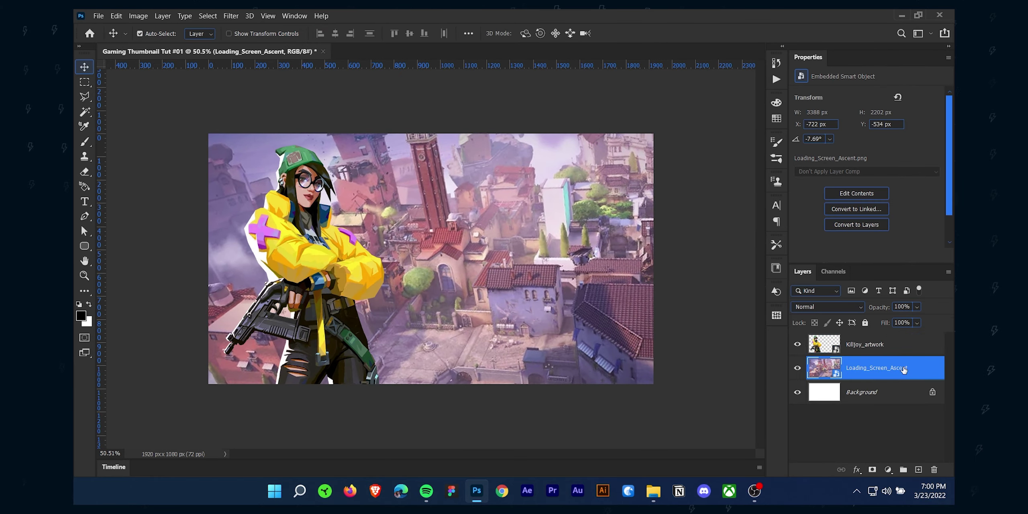
key(ctrl+u)
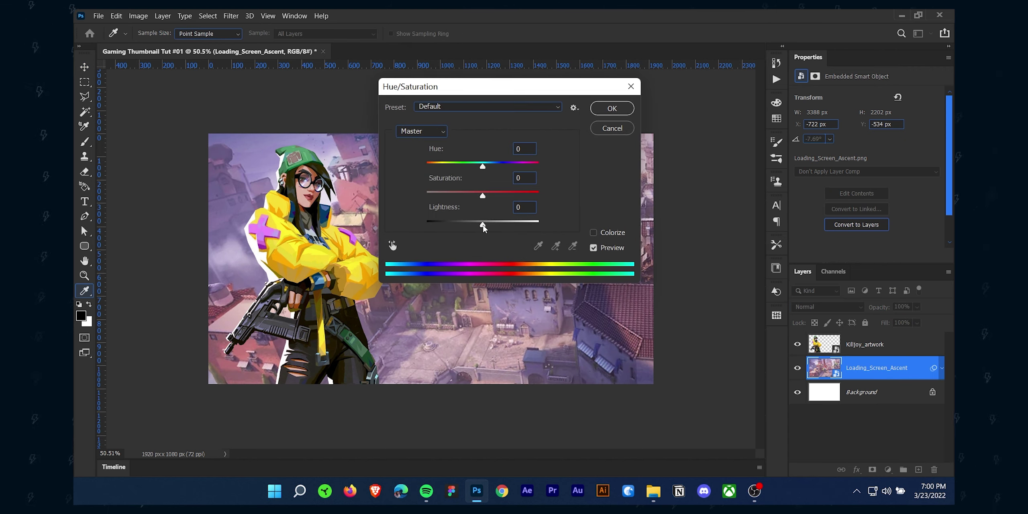
drag(483, 224, 437, 226)
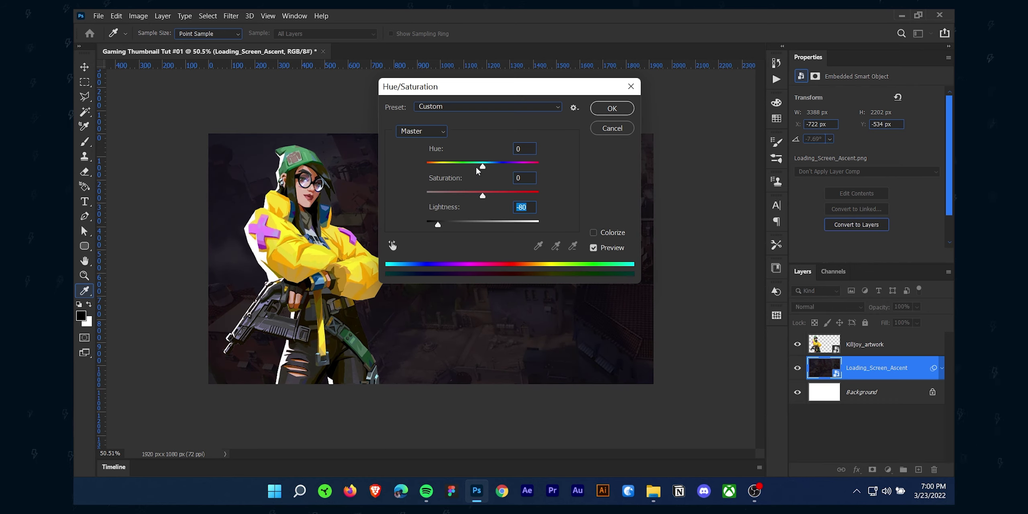
drag(477, 171, 466, 196)
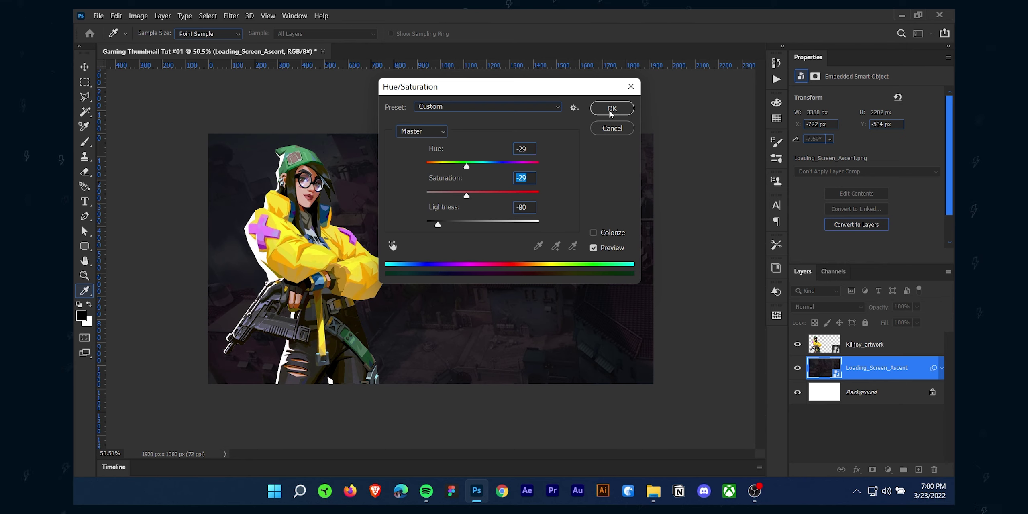
key(Return)
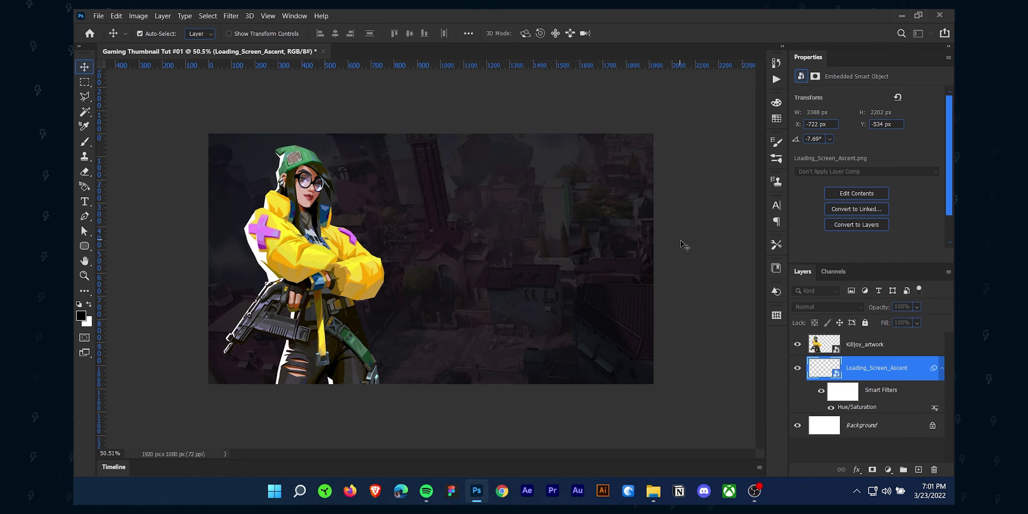
Apply a Motion Blur to the Loading_Screen_Ascent layer with an angle of 0° and a distance of 21 pixels
click(232, 17)
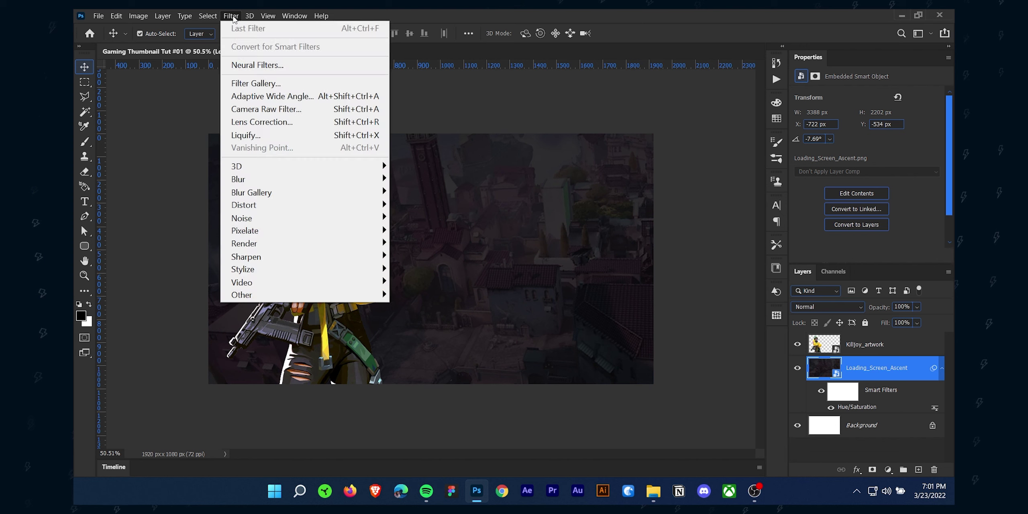
mouse_move(286, 183)
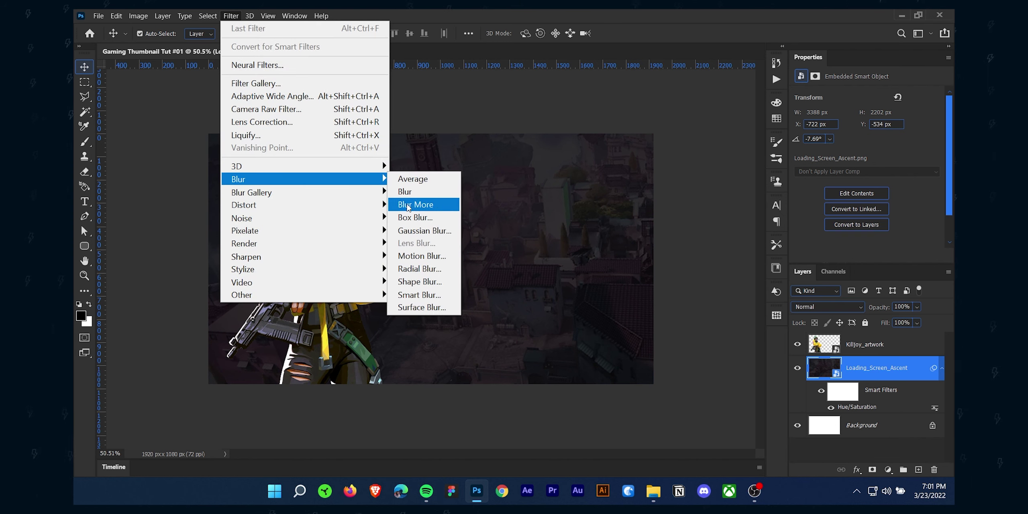
click(421, 255)
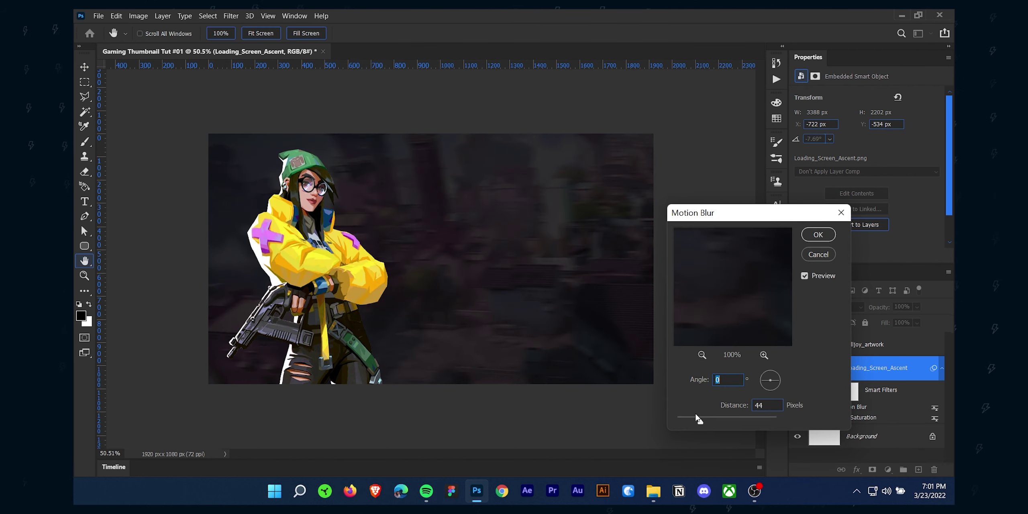
drag(699, 420, 691, 423)
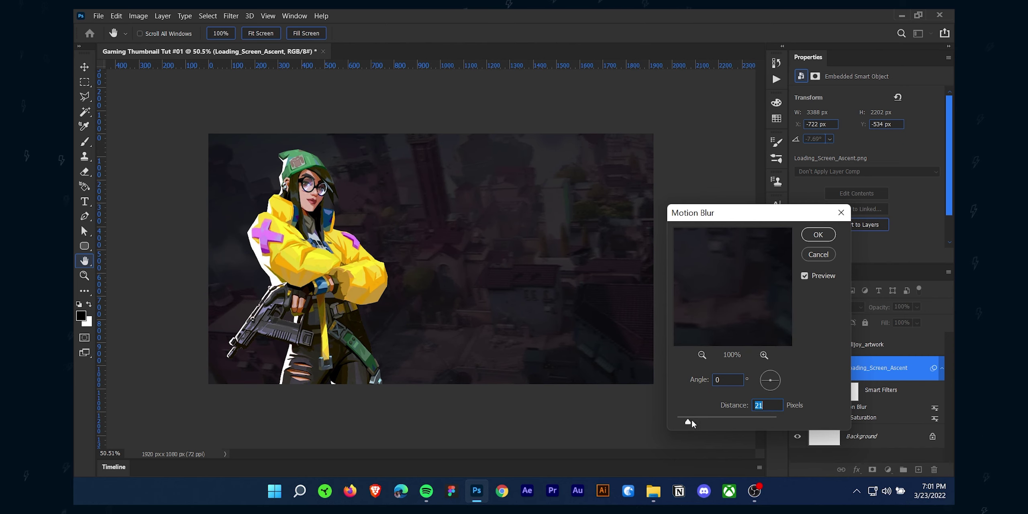
click(818, 235)
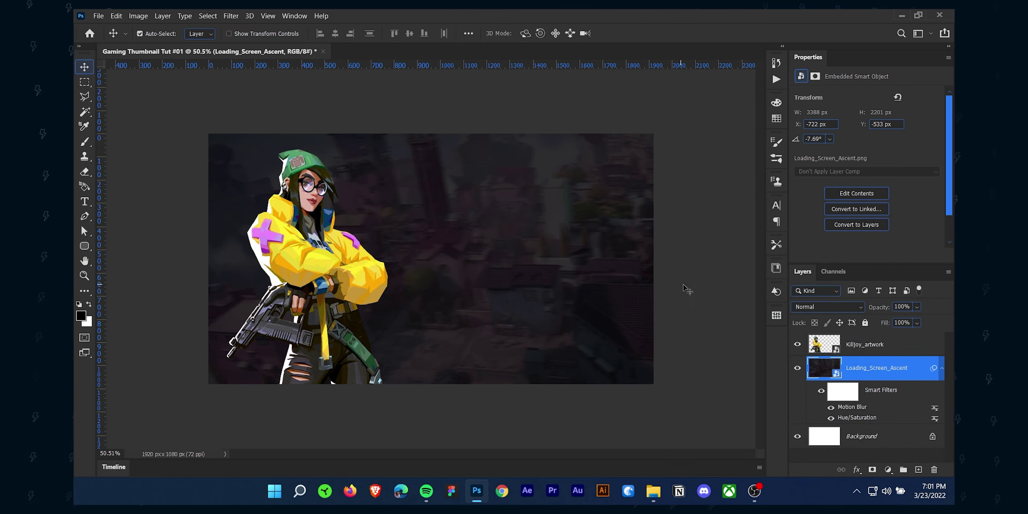
Add a text layer reading "Create" in the upper area of the canvas beside the character
scroll(683, 285, up, 2)
click(85, 201)
click(483, 196)
text(Create)
key(ctrl+a)
Set the "Create" text to Barlow ExtraBold and turn on All Caps
drag(799, 206, 817, 207)
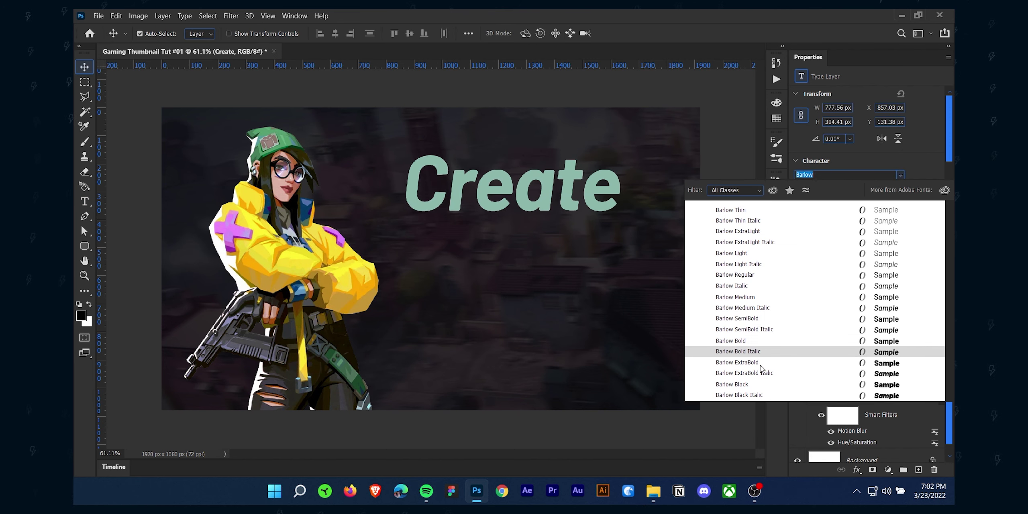
click(760, 365)
scroll(904, 195, down, 7)
click(801, 188)
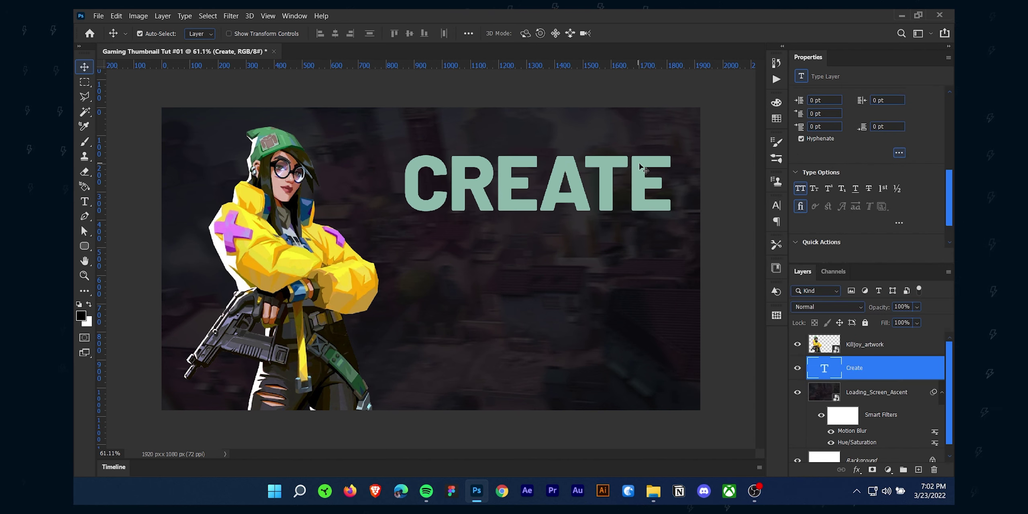
Scale down the "Create" text and reposition it in the upper area to the right of the character
drag(640, 164, 607, 169)
key(ctrl+t)
drag(642, 236, 567, 213)
drag(521, 178, 578, 179)
key(Return)
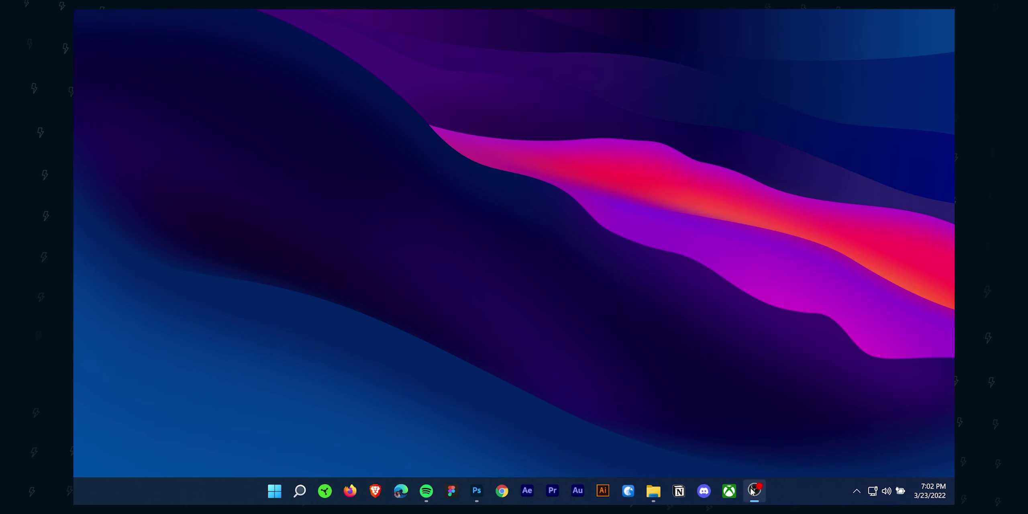
click(856, 491)
click(858, 471)
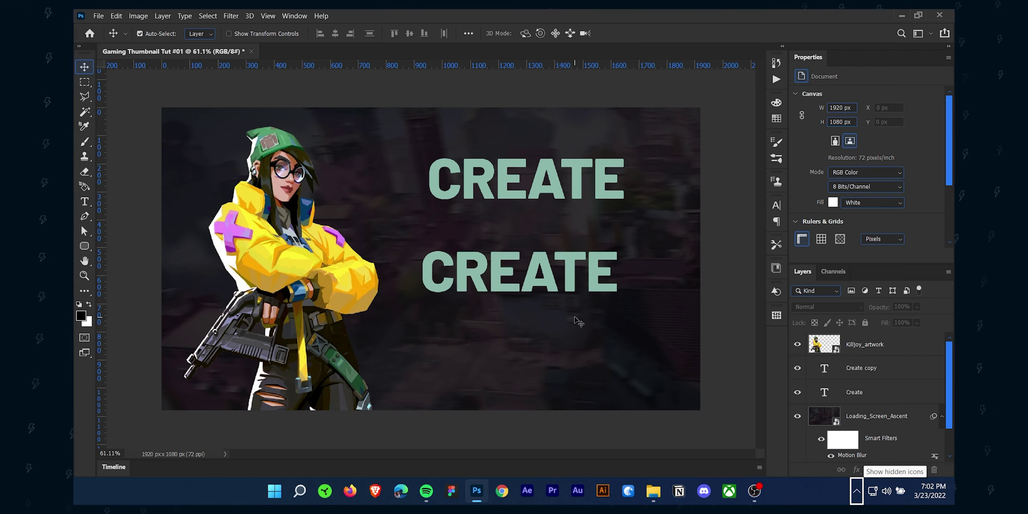
Create separate text lines "this", "gaming" and "thumbnail" from copies of the "Create" text and stack them below it
double_click(522, 237)
text(thisgaming)
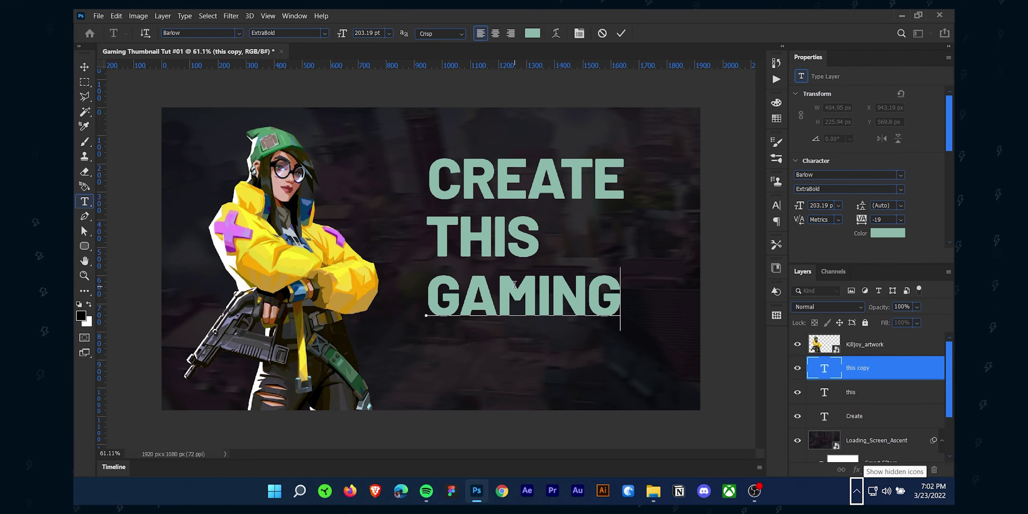
double_click(523, 351)
text(thumbnail)
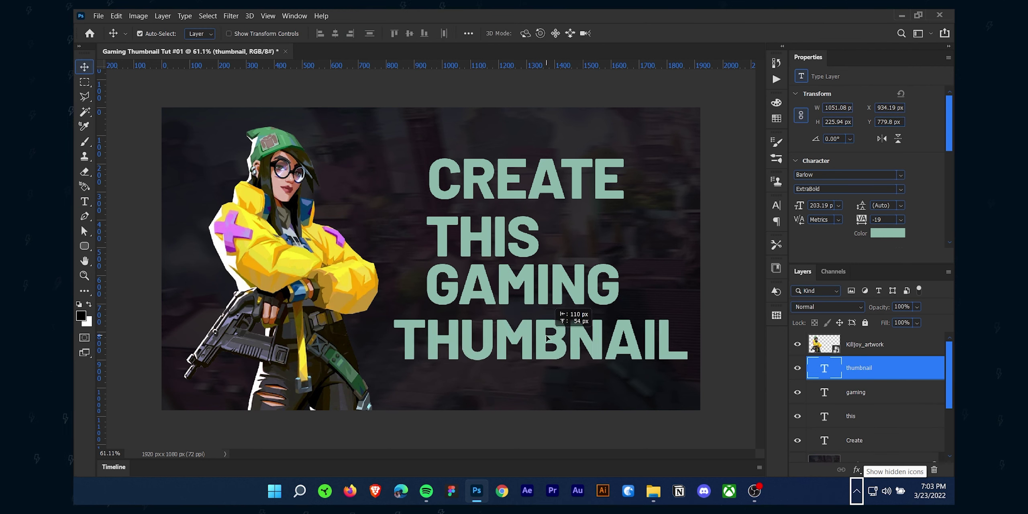
drag(544, 337, 554, 336)
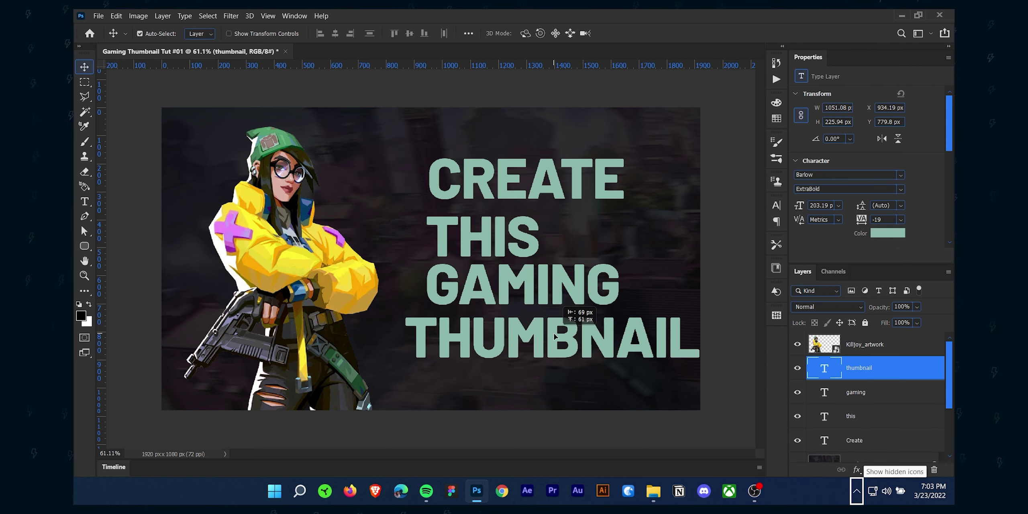
Nudge the "Create" and "this" texts toward the character and scale "this" down to about 73%
drag(513, 190, 504, 187)
mouse_move(508, 227)
mouse_down()
mouse_move(498, 217)
mouse_move(502, 224)
mouse_up()
key(ctrl+t)
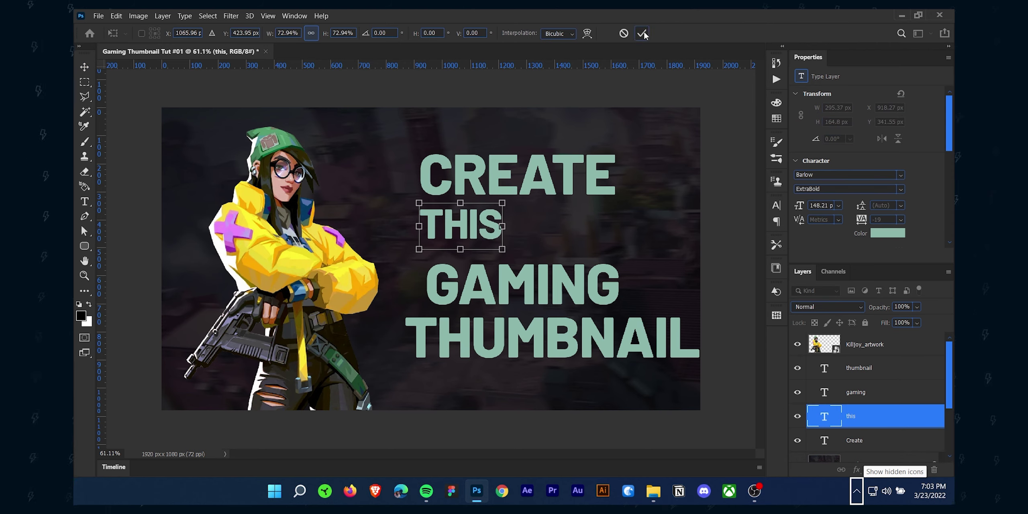
key(Return)
Move the "gaming" text onto the same line as "this" and scale it down to about 86%
drag(522, 287, 569, 233)
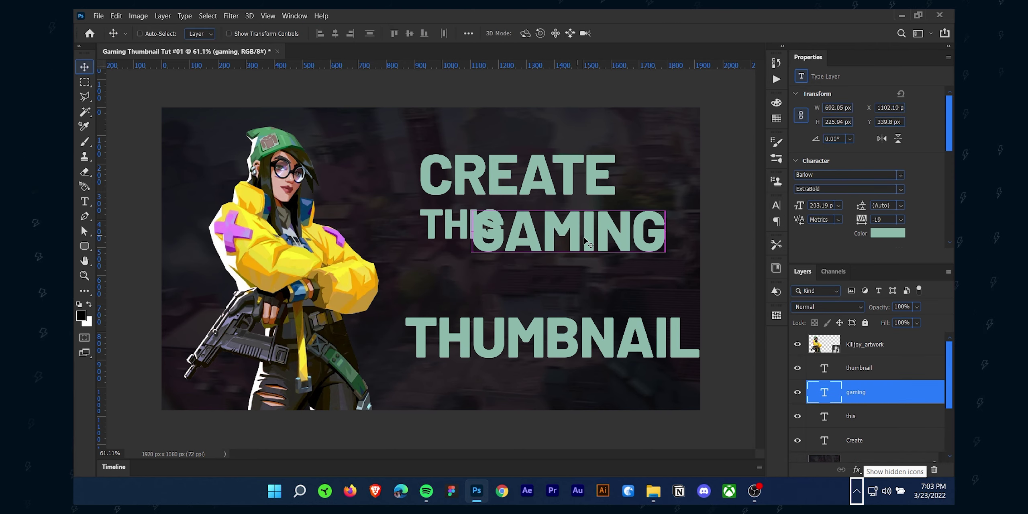
key(ctrl+t)
drag(666, 235, 658, 234)
drag(602, 237, 642, 225)
click(642, 34)
key(ctrl+t)
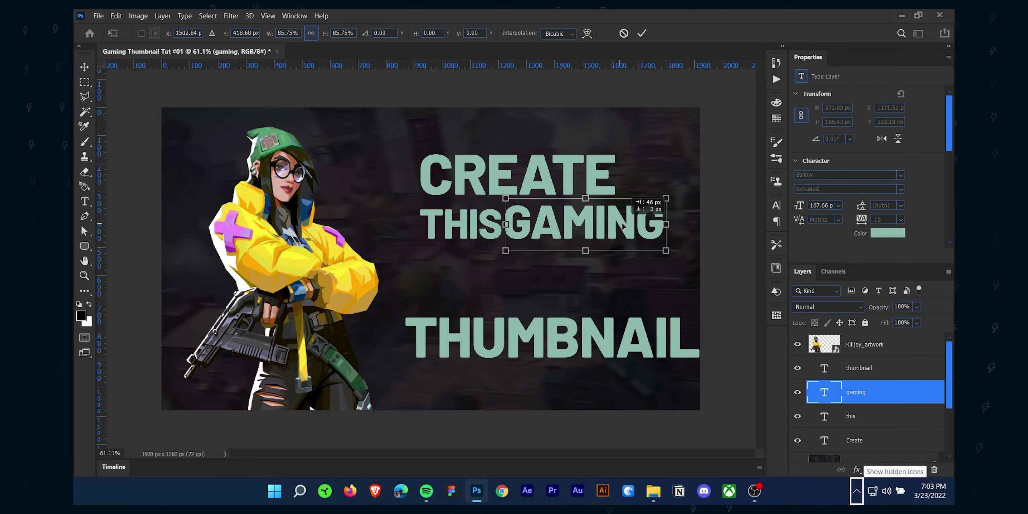
key(Return)
Shrink the "this" text further and enlarge "gaming" to about 113% so both fit side by side on one line
click(450, 224)
key(ctrl+t)
drag(502, 224, 487, 224)
drag(508, 236, 504, 236)
key(ctrl+t)
drag(654, 226, 672, 226)
click(642, 33)
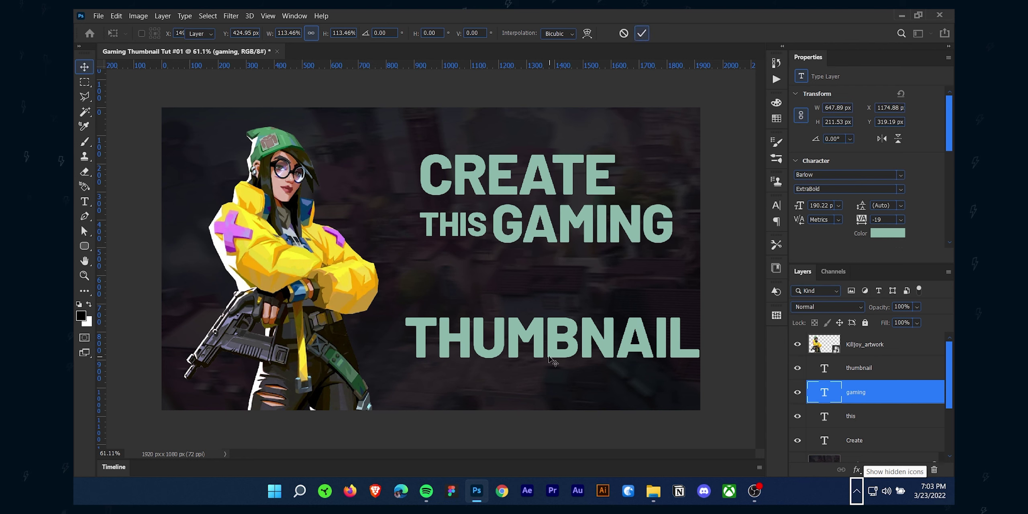
Move the "thumbnail" text directly below "this gaming" and scale it down to about 86%
drag(614, 341, 621, 275)
key(ctrl+t)
drag(705, 274, 665, 274)
drag(611, 274, 629, 276)
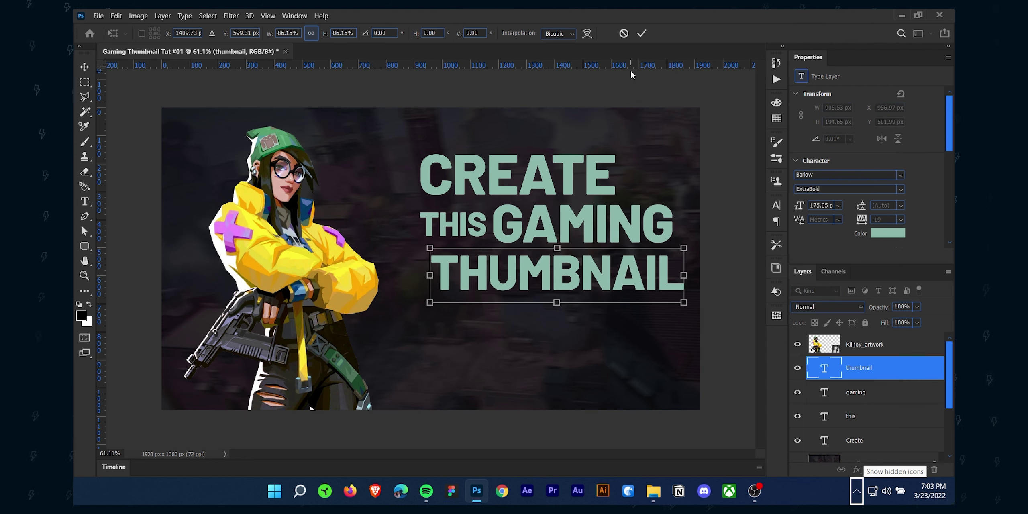
click(641, 33)
Skew all four text layers together horizontally by about -12.8° so the letters lean to the right
click(883, 440)
shift+click(885, 378)
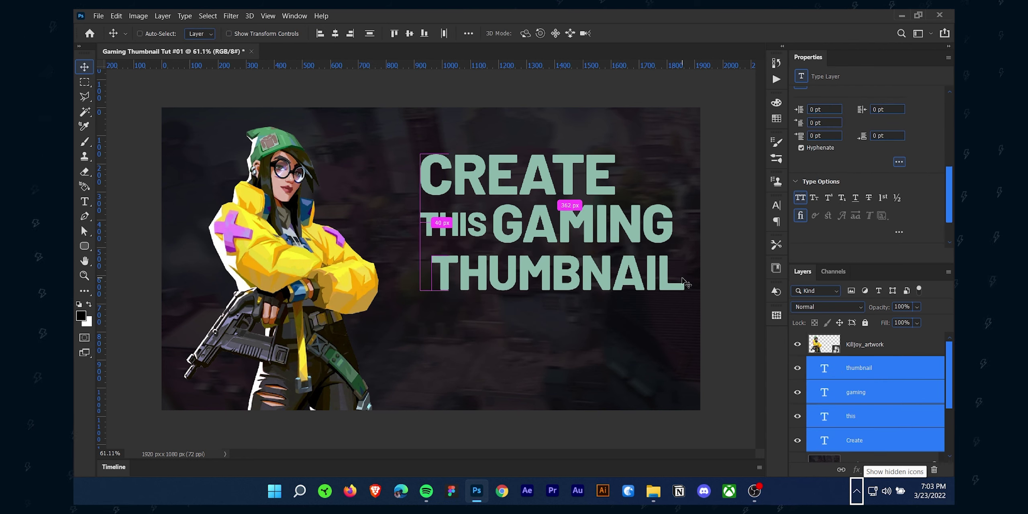
key(ctrl+t)
right_click(600, 217)
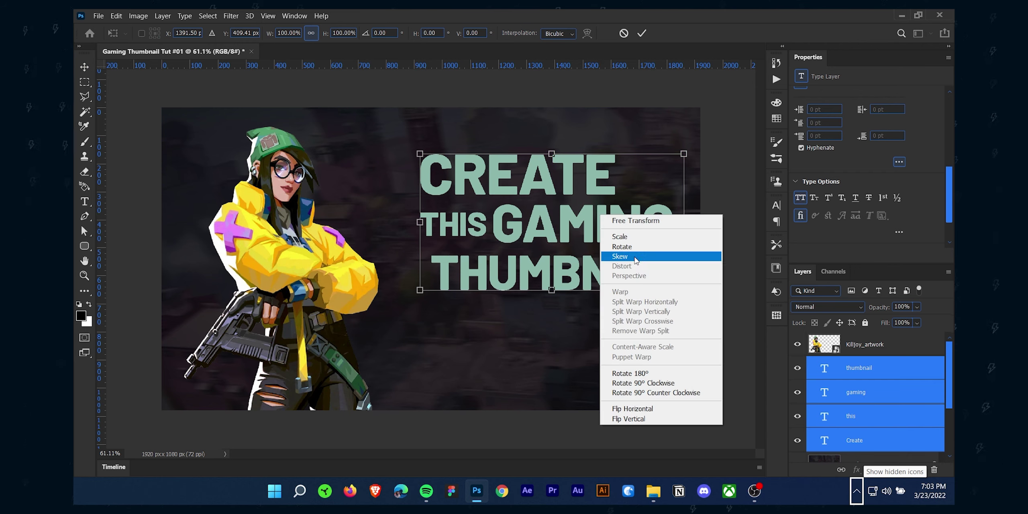
click(622, 258)
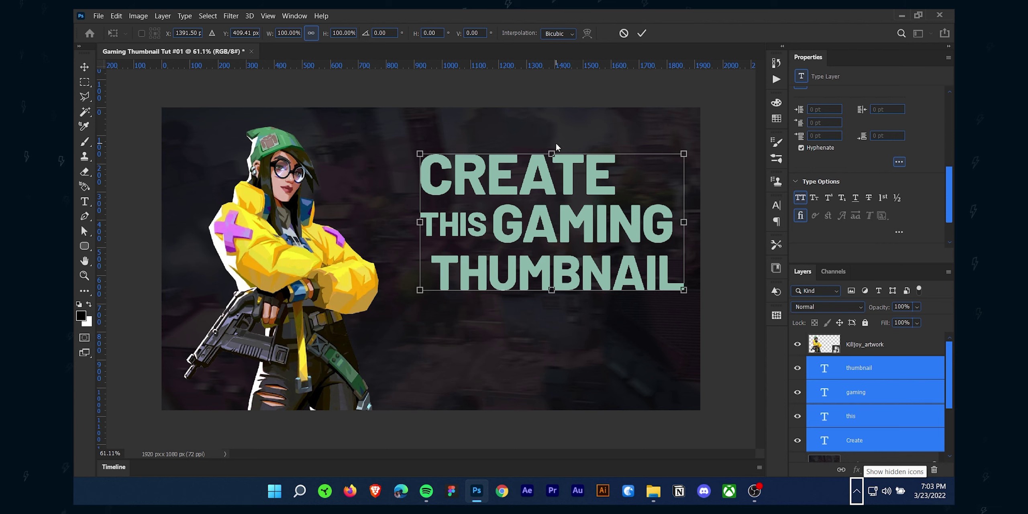
scroll(521, 182, up, 5)
scroll(518, 138, down, 3)
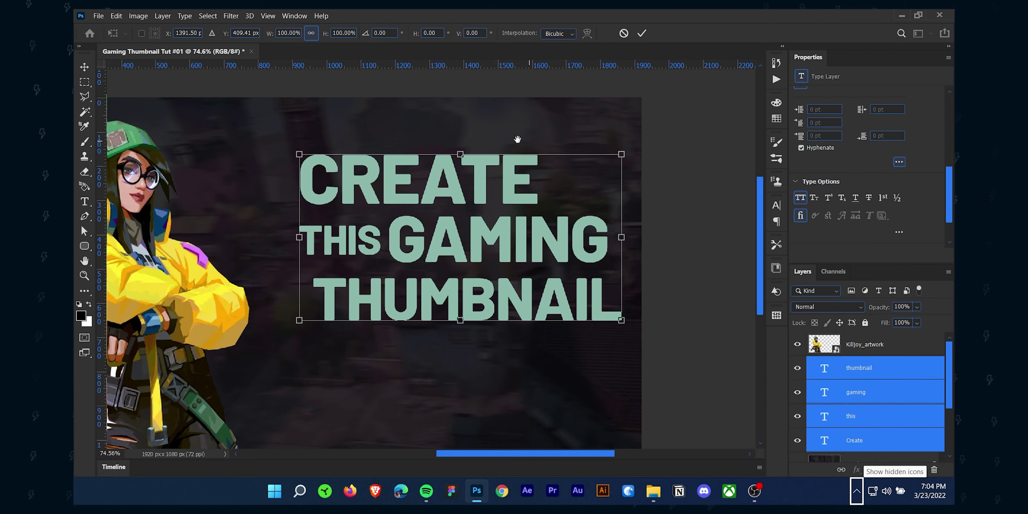
drag(456, 163, 504, 157)
scroll(504, 157, down, 2)
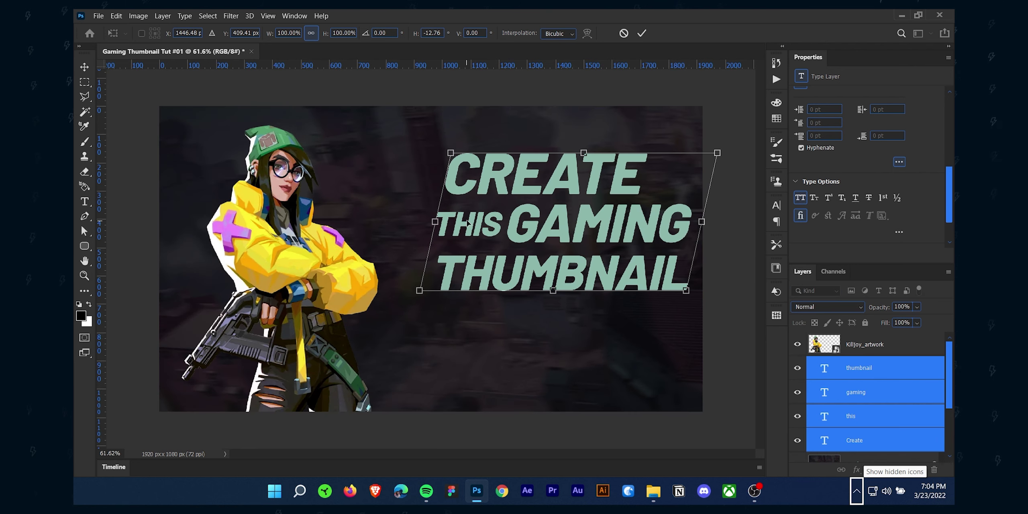
Skew the text block vertically so its lines rise toward the right, fine-tune the horizontal slant and apply the transform
drag(705, 221, 708, 188)
drag(590, 140, 577, 140)
drag(705, 187, 710, 186)
click(641, 33)
Reposition the four slanted text lines individually into a compact, lower-placed title block beside the character
click(599, 313)
drag(570, 259, 545, 288)
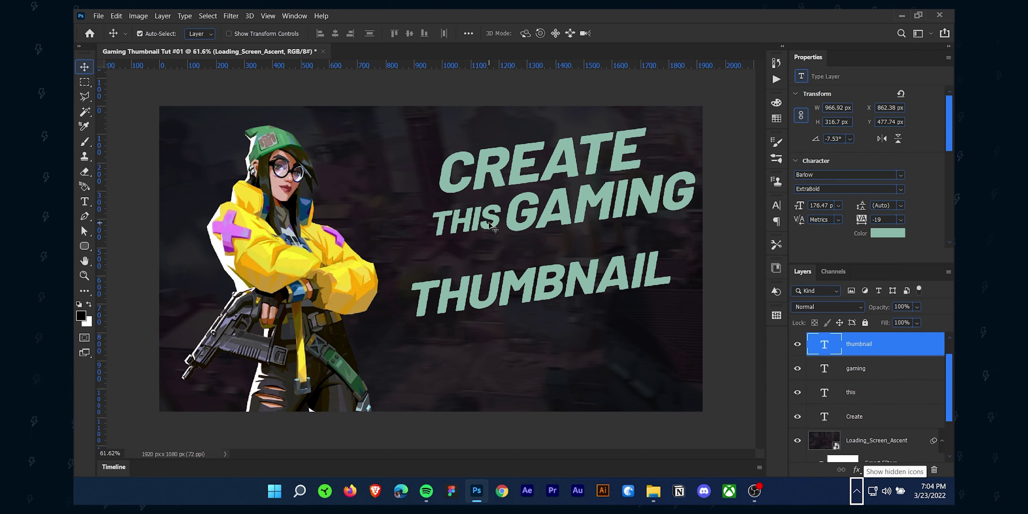
drag(488, 223, 471, 259)
drag(578, 205, 563, 234)
drag(611, 151, 587, 183)
drag(610, 276, 614, 276)
drag(620, 218, 621, 215)
drag(479, 251, 481, 244)
click(569, 335)
scroll(569, 335, down, 3)
scroll(509, 256, up, 2)
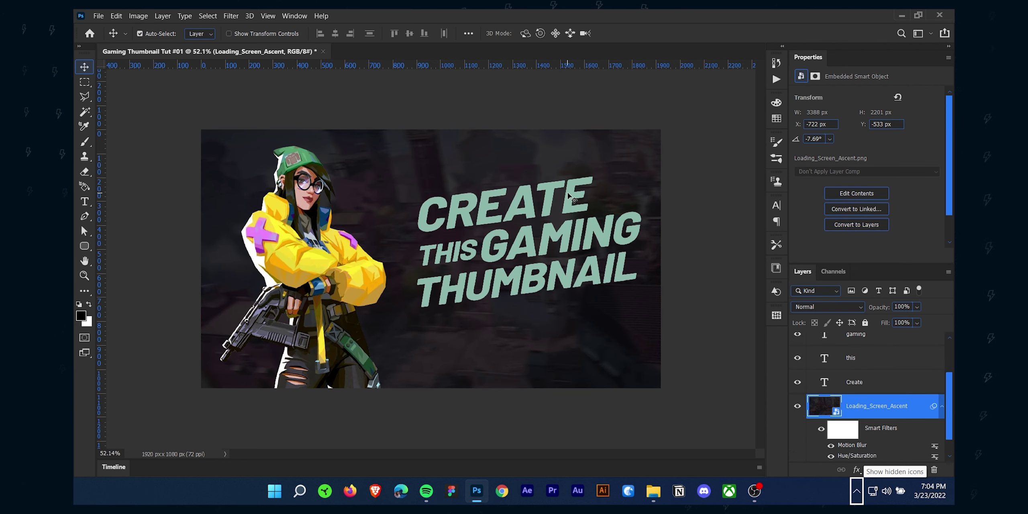
Add a Gradient Overlay layer style to the "Create" text and open its gradient for editing
click(883, 382)
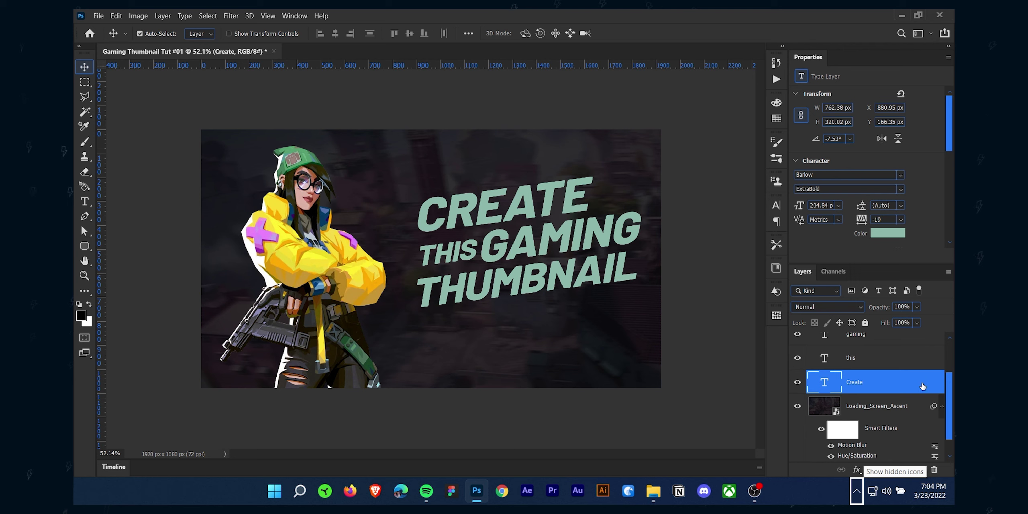
double_click(920, 381)
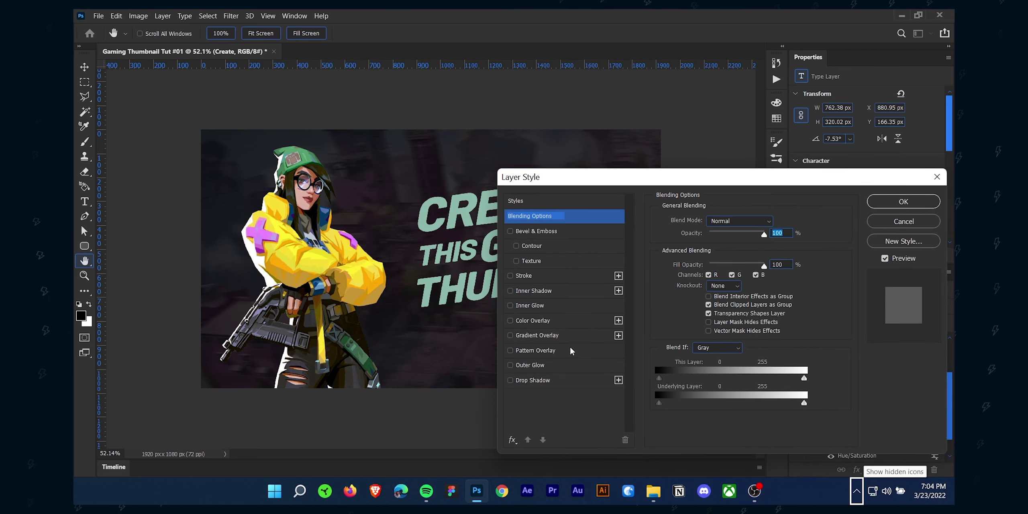
click(556, 335)
drag(697, 183, 746, 141)
click(774, 206)
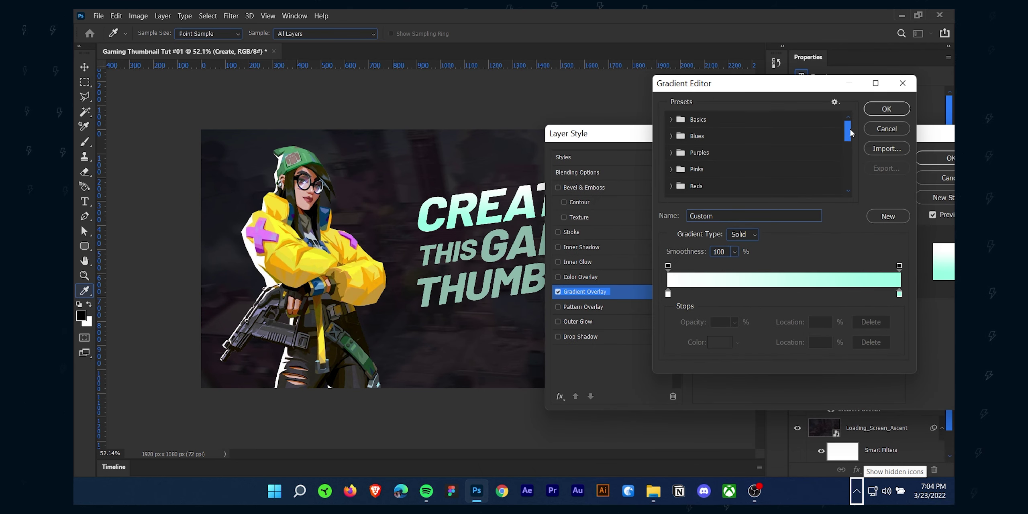
Browse the gradient presets, try several in the Grays group and apply Gray_01 to the "Create" text
scroll(731, 172, down, 1)
scroll(731, 172, down, 4)
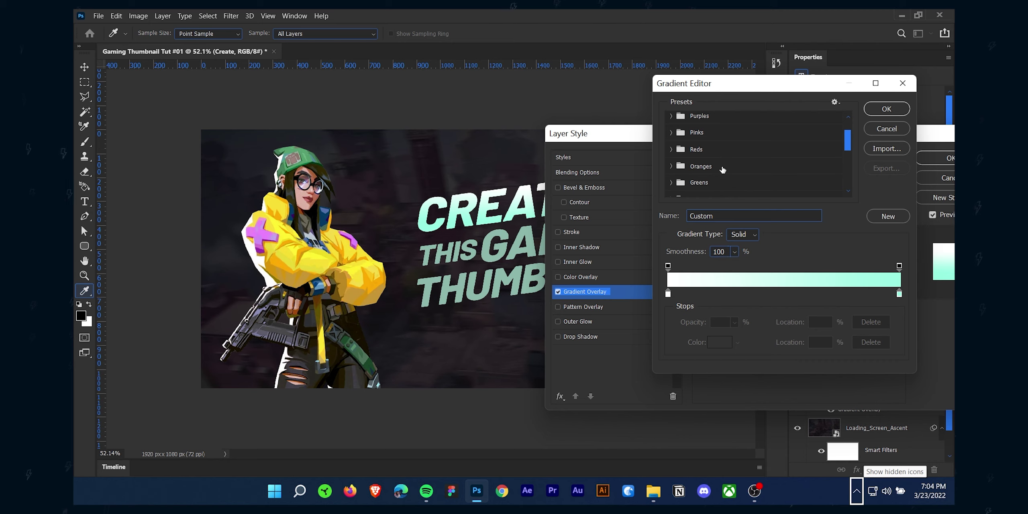
scroll(722, 169, up, 5)
click(671, 119)
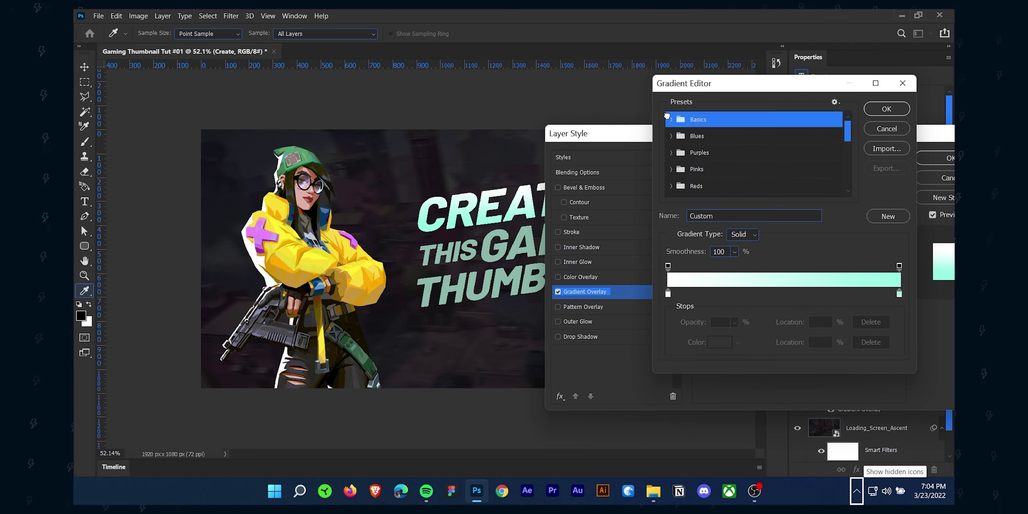
scroll(731, 158, down, 1)
scroll(703, 172, down, 5)
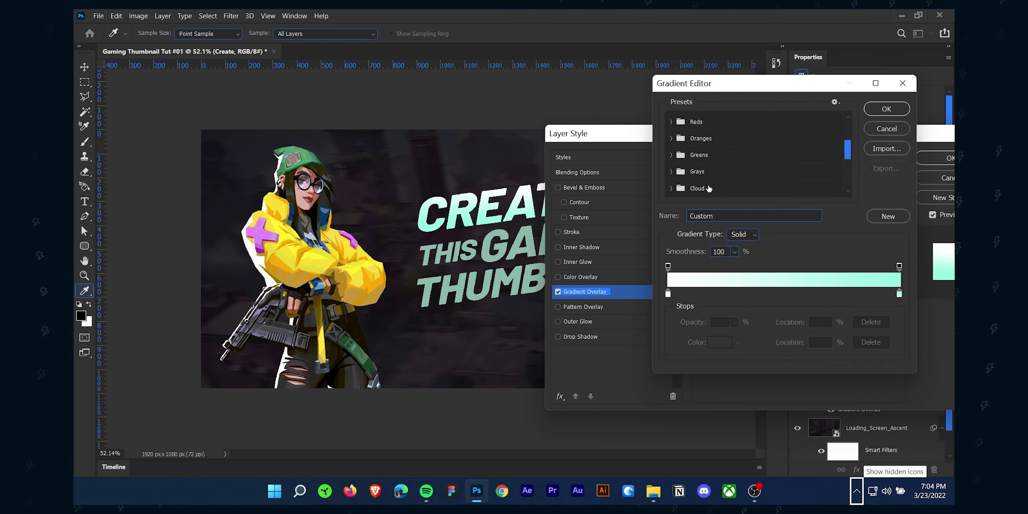
click(686, 136)
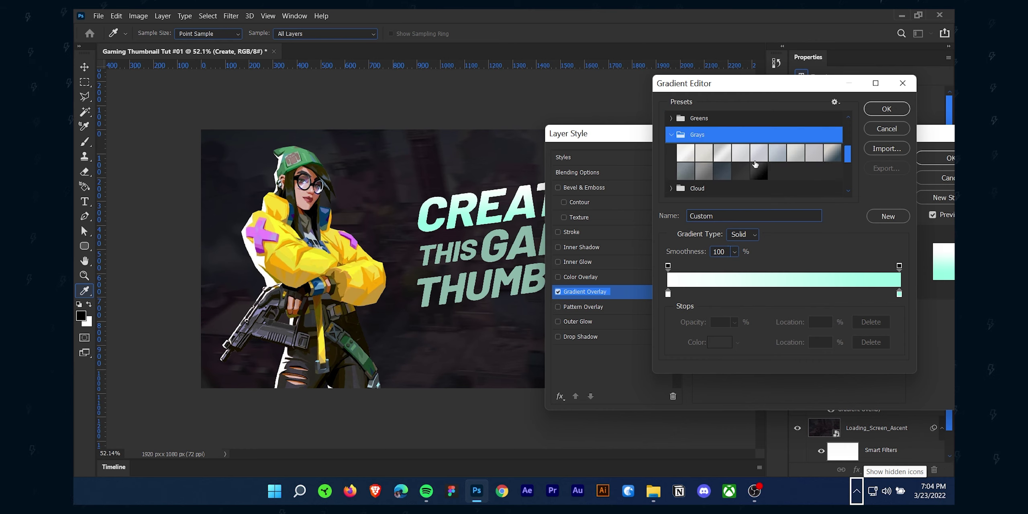
click(759, 170)
click(685, 155)
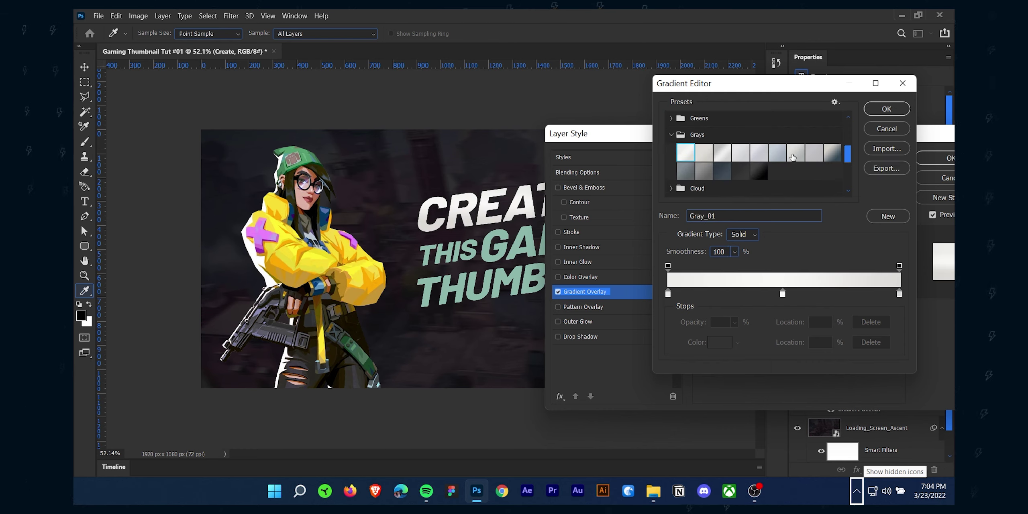
click(831, 152)
click(684, 153)
Set the gradient's first color stop to white
click(667, 294)
click(719, 342)
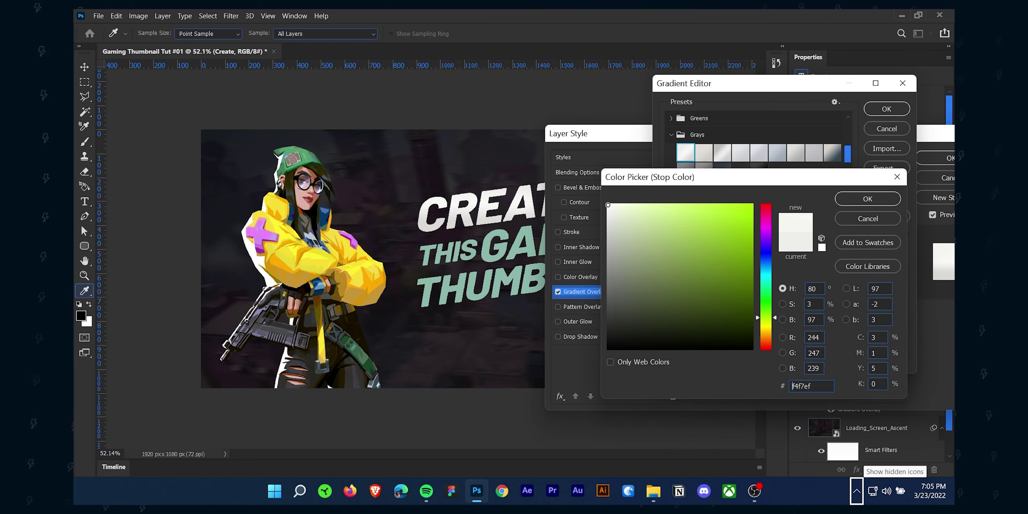
click(853, 196)
click(786, 299)
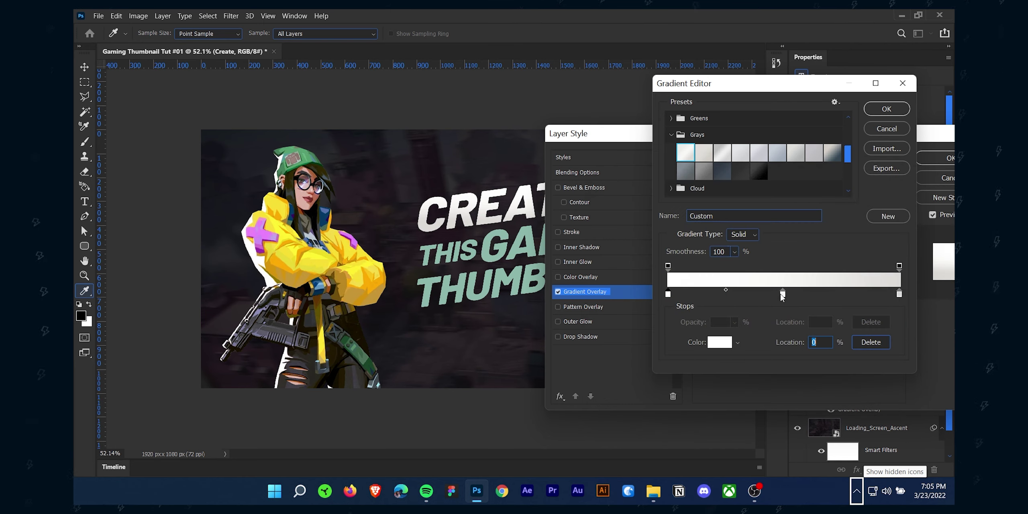
click(719, 342)
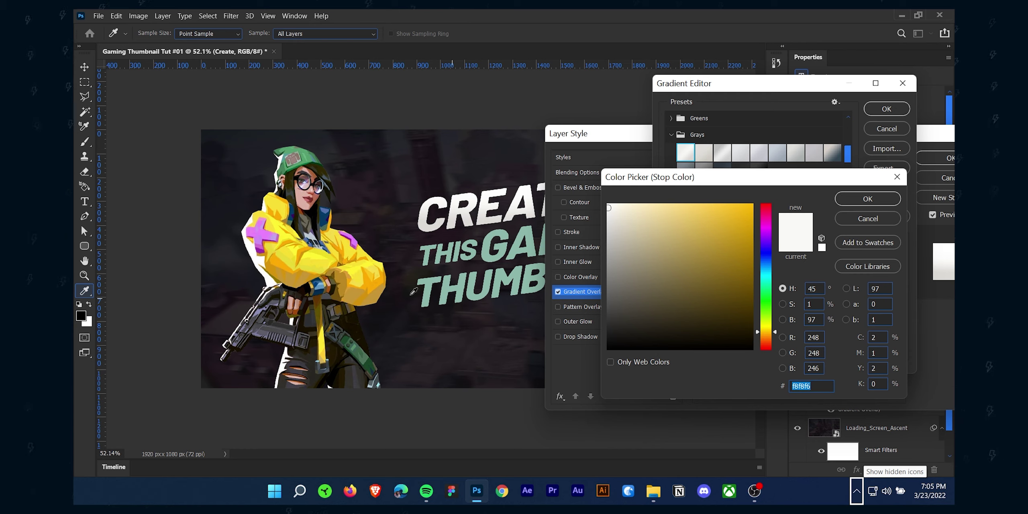
click(317, 252)
click(636, 205)
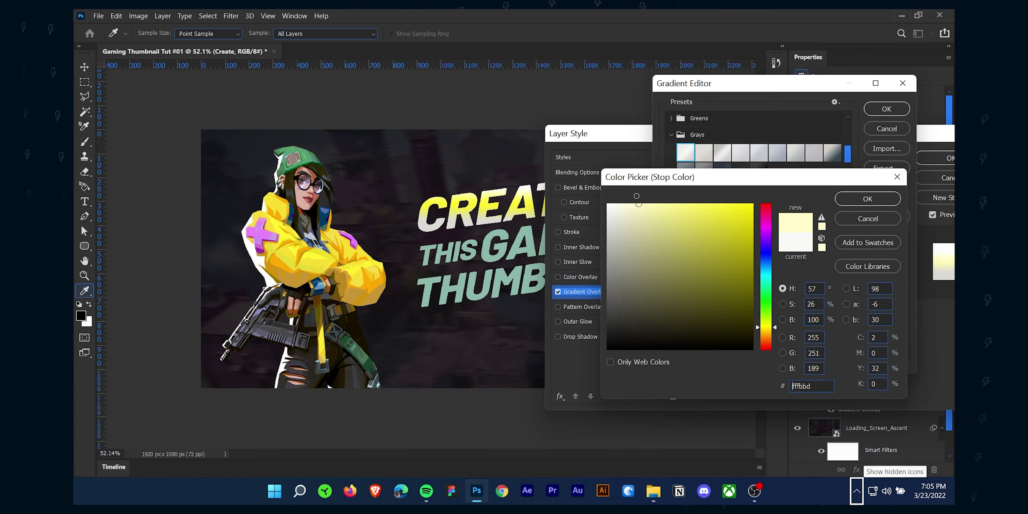
drag(618, 206, 619, 227)
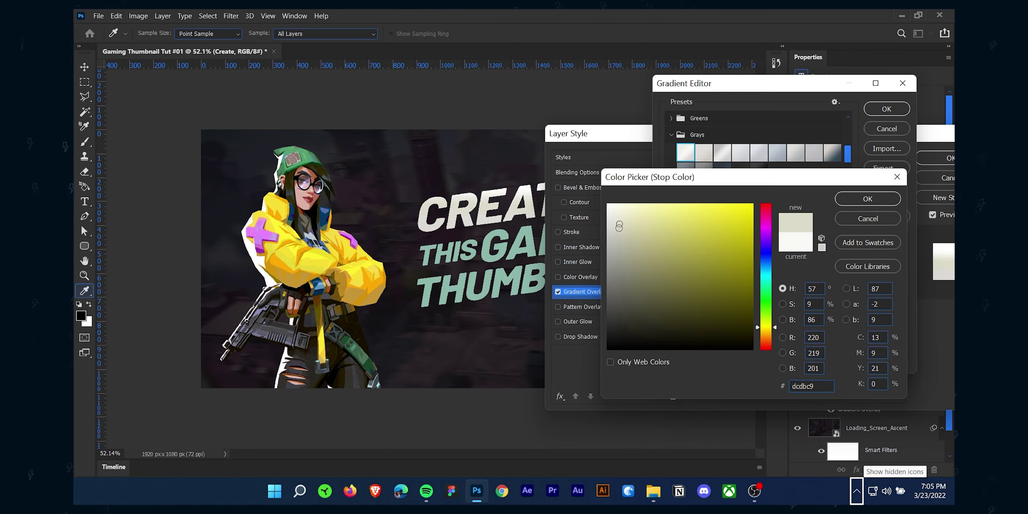
click(859, 220)
Remove the gradient's middle color stop, set the end stop to gray 989898 and adjust the overlay's angle
drag(783, 297, 786, 322)
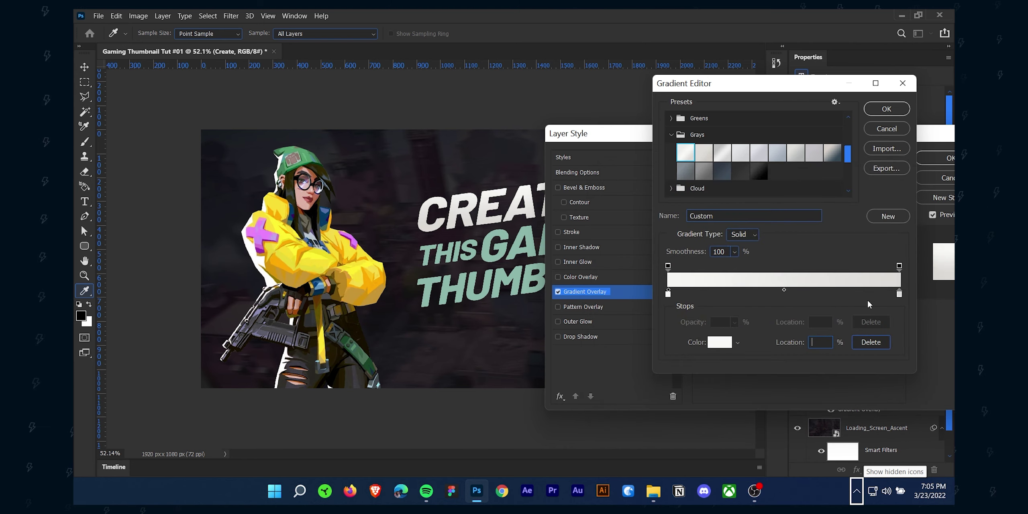
click(898, 294)
click(717, 344)
click(611, 262)
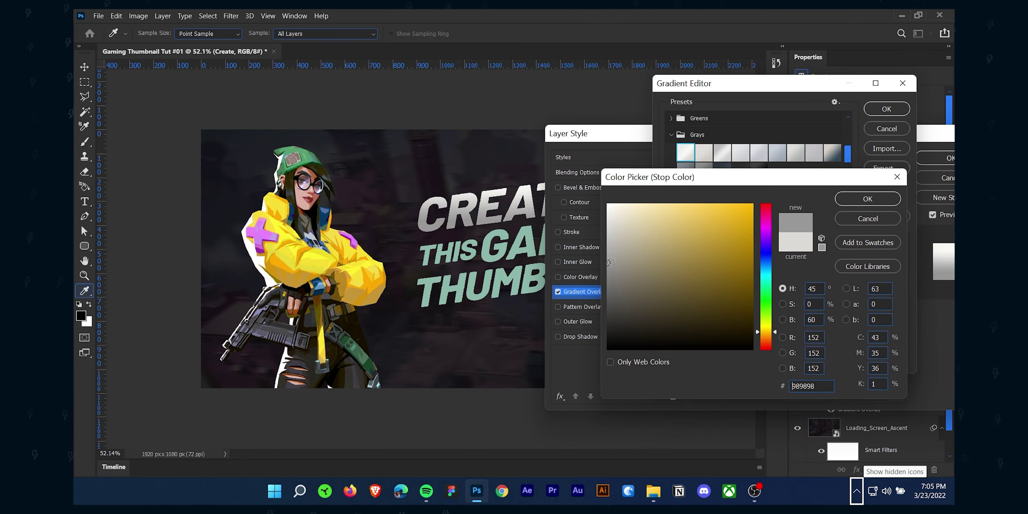
click(857, 200)
click(885, 109)
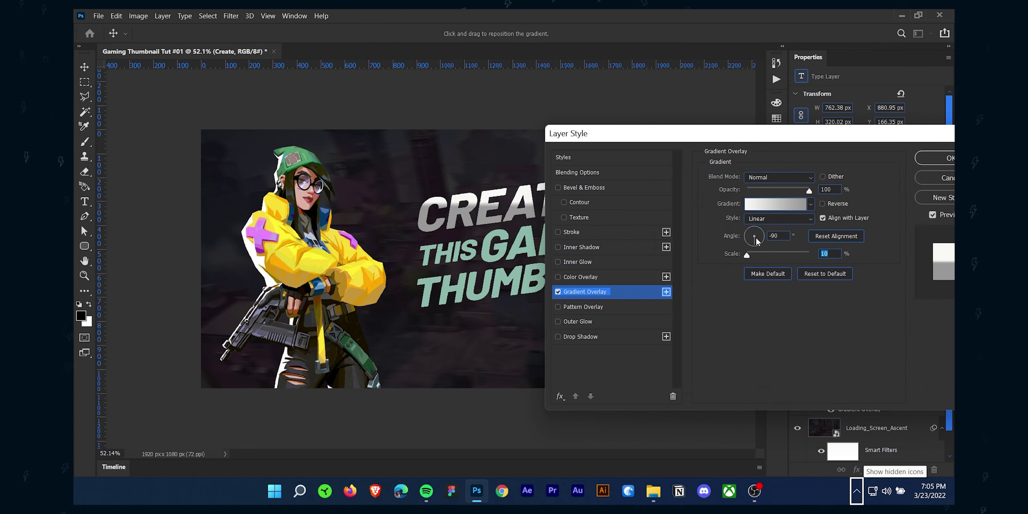
drag(754, 236, 760, 257)
Add a 4 px Stroke to the "Create" text, positioned Inside and colored white (ffffff)
click(573, 232)
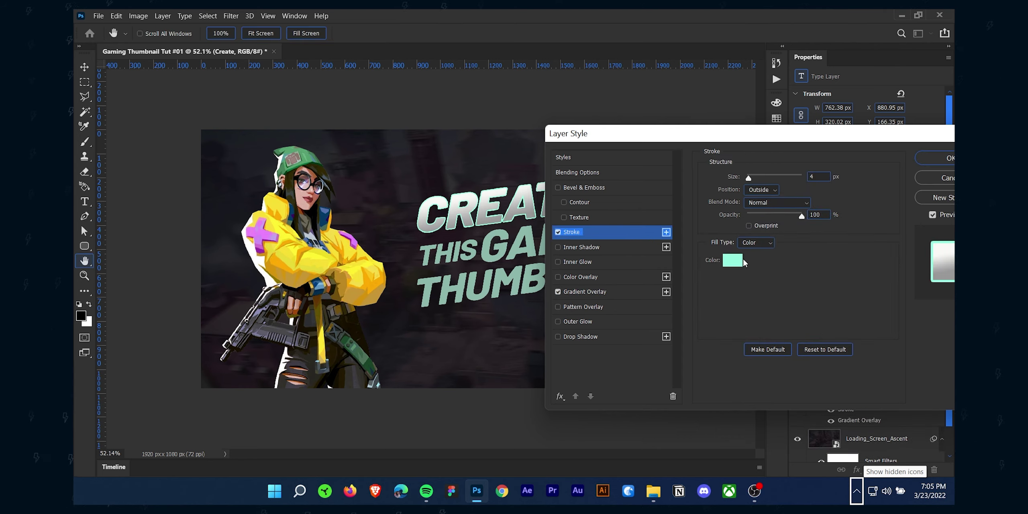
click(766, 191)
click(759, 208)
click(725, 260)
drag(658, 225, 502, 144)
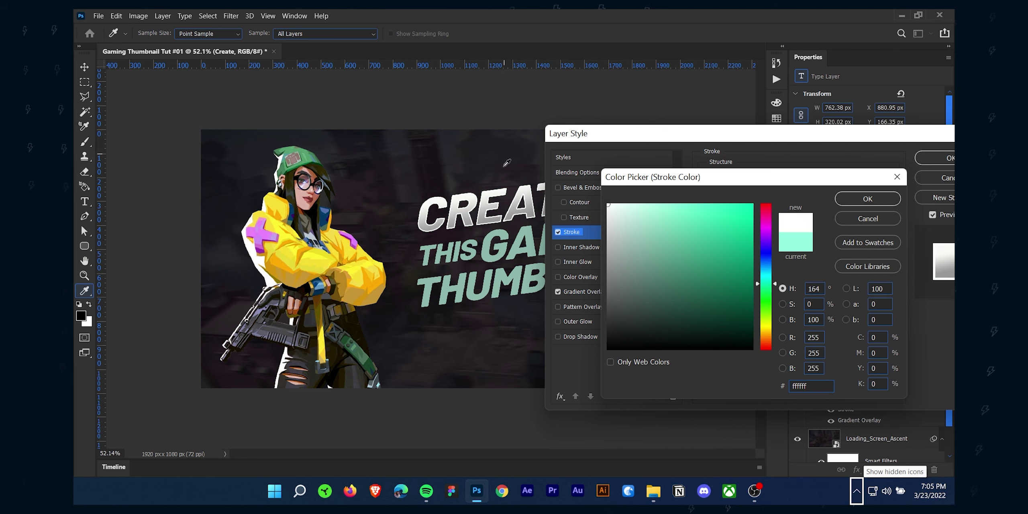
key(Return)
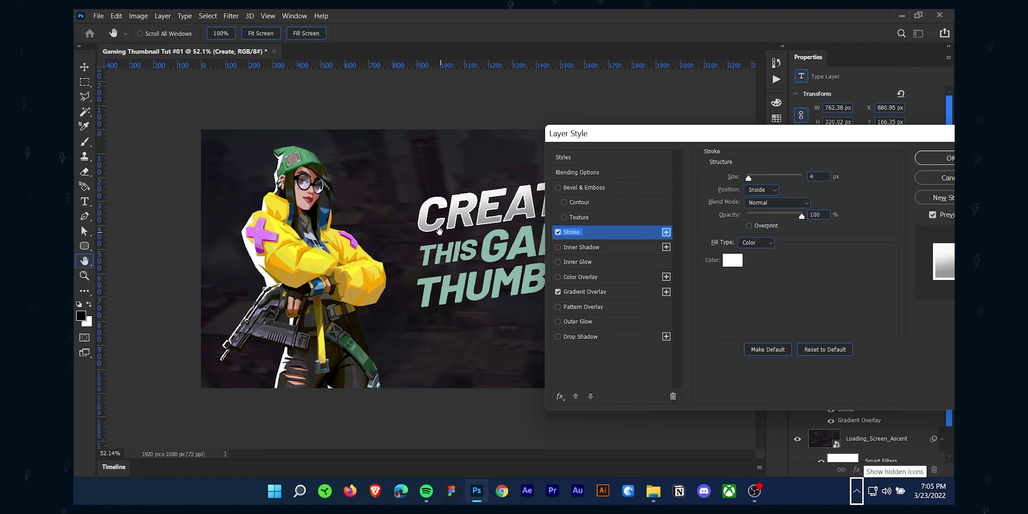
Add an Inner Shadow to the "Create" text with Normal blend mode, 100% opacity, 4 px distance and 13 px size
alt+click(448, 232)
ctrl+click(446, 232)
ctrl+click(445, 216)
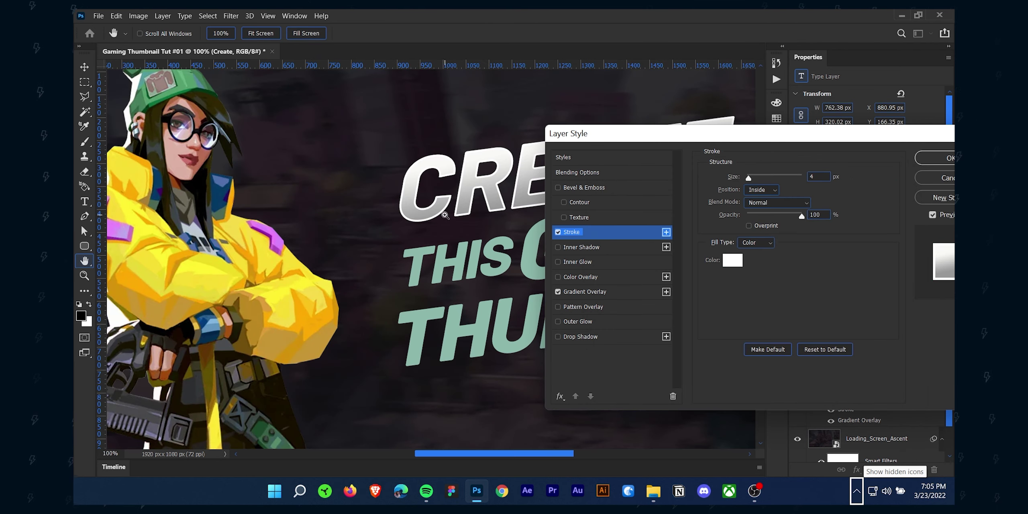
ctrl+click(441, 218)
alt+click(445, 223)
alt+click(482, 223)
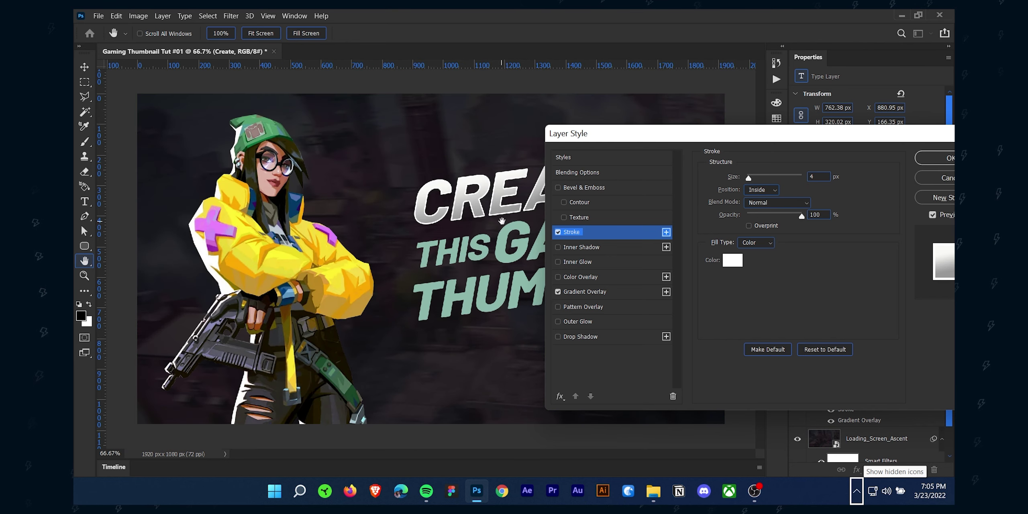
click(600, 250)
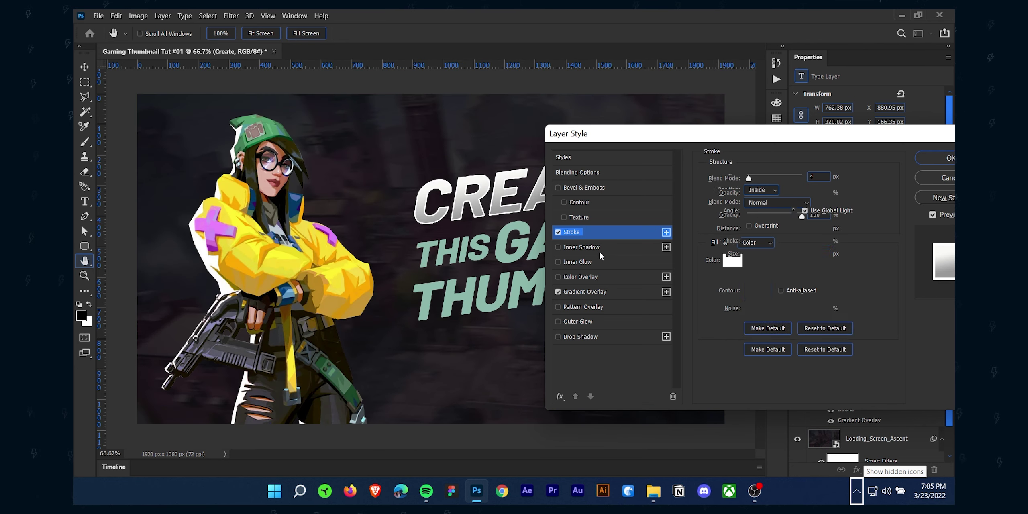
drag(774, 195, 802, 194)
click(777, 179)
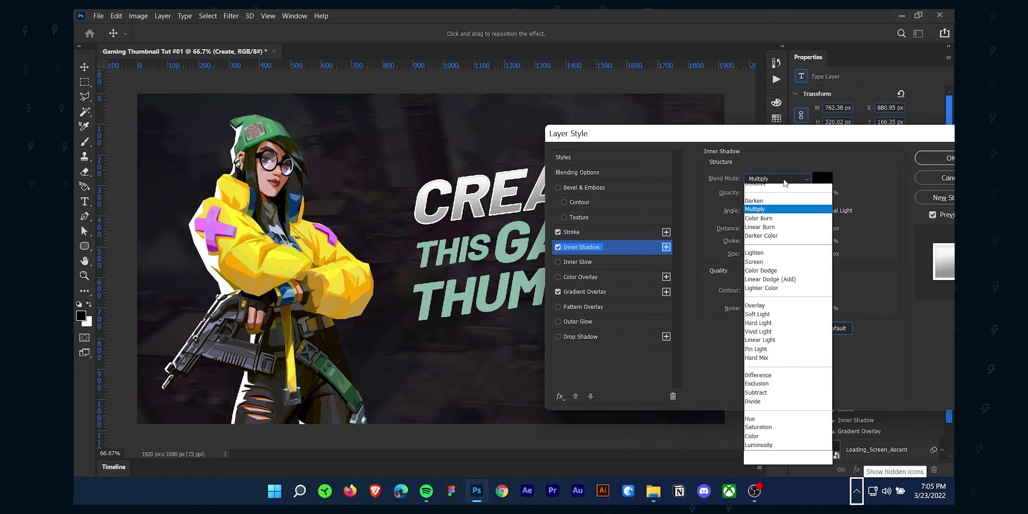
click(759, 193)
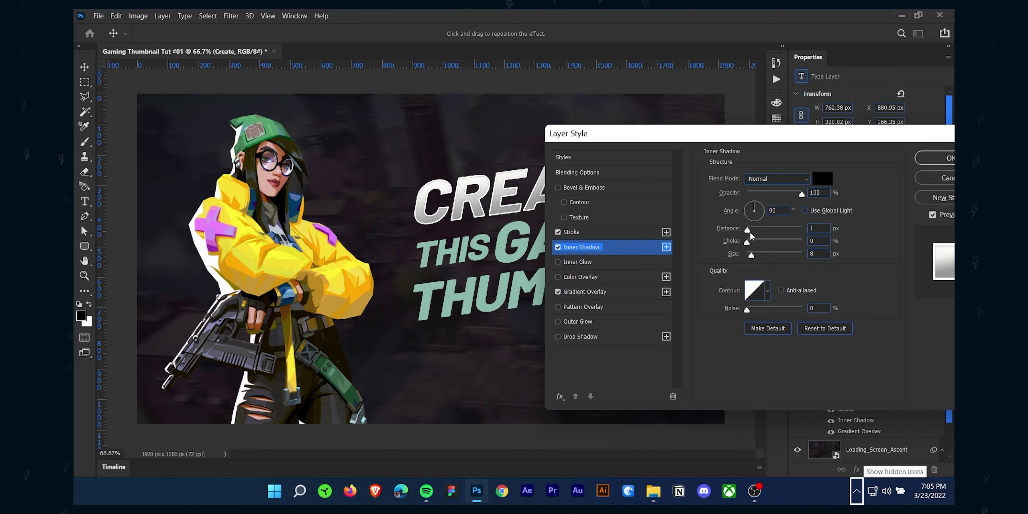
drag(749, 233, 750, 255)
Try the Dissolve blend mode on the inner shadow and return it to Normal
click(760, 180)
click(764, 197)
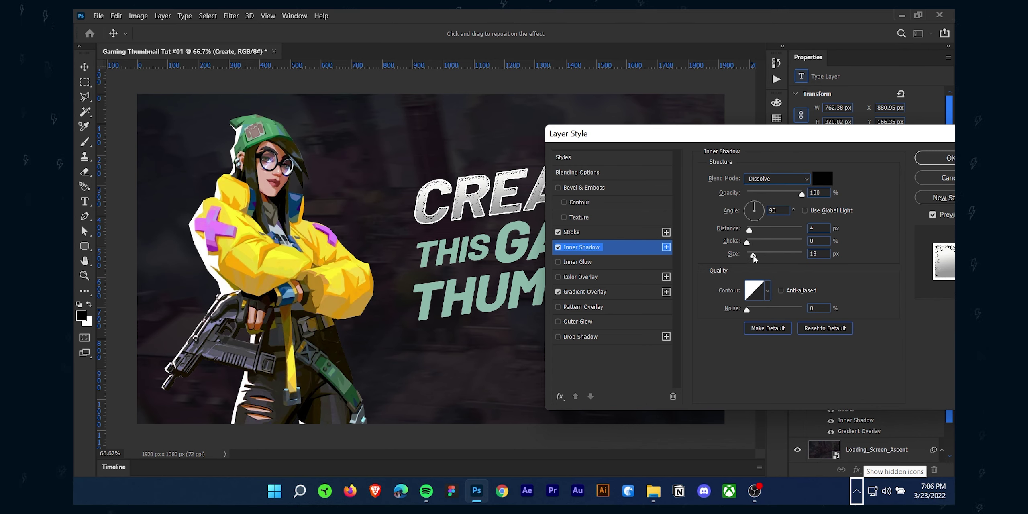
click(775, 179)
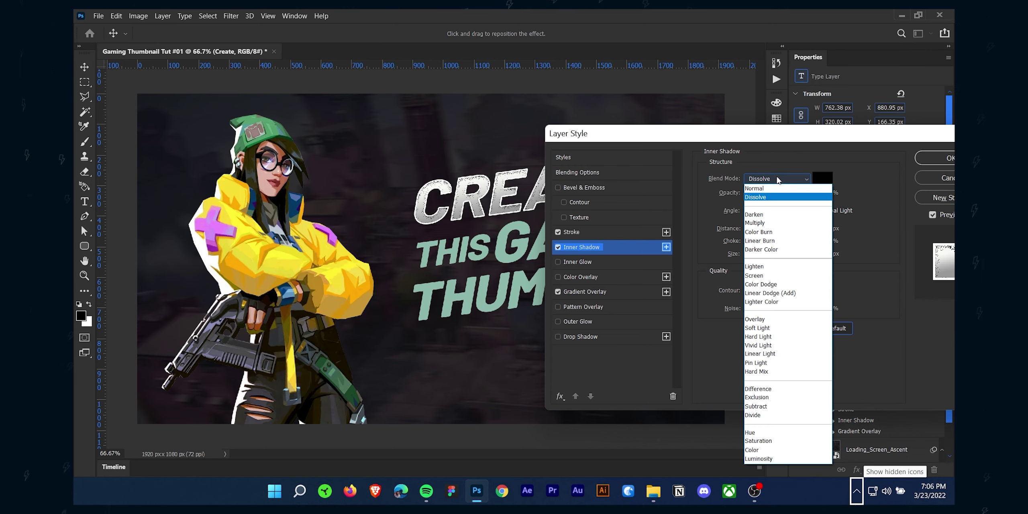
click(763, 188)
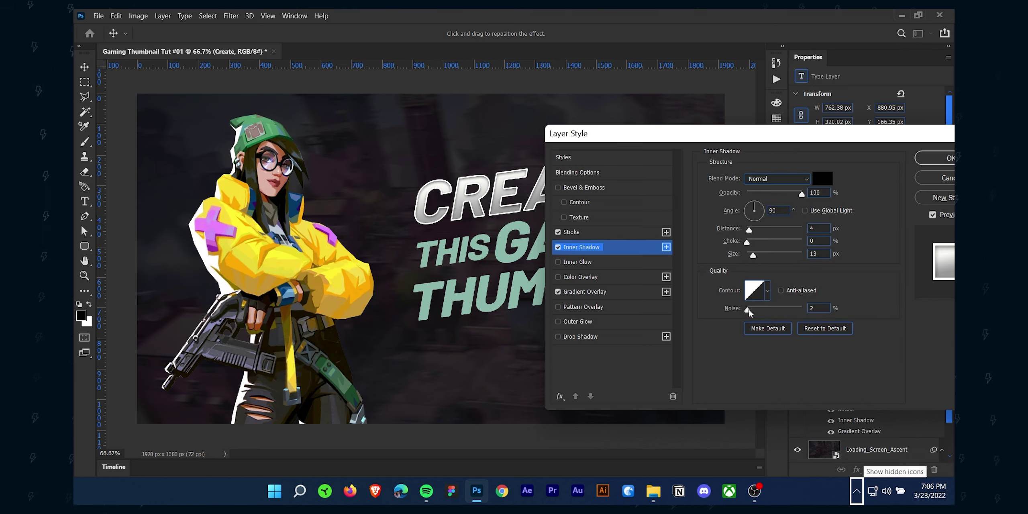
Set the inner shadow's noise to 5% and its blend mode to Overlay, apply the style and check the "Create" text up close
drag(748, 310, 750, 310)
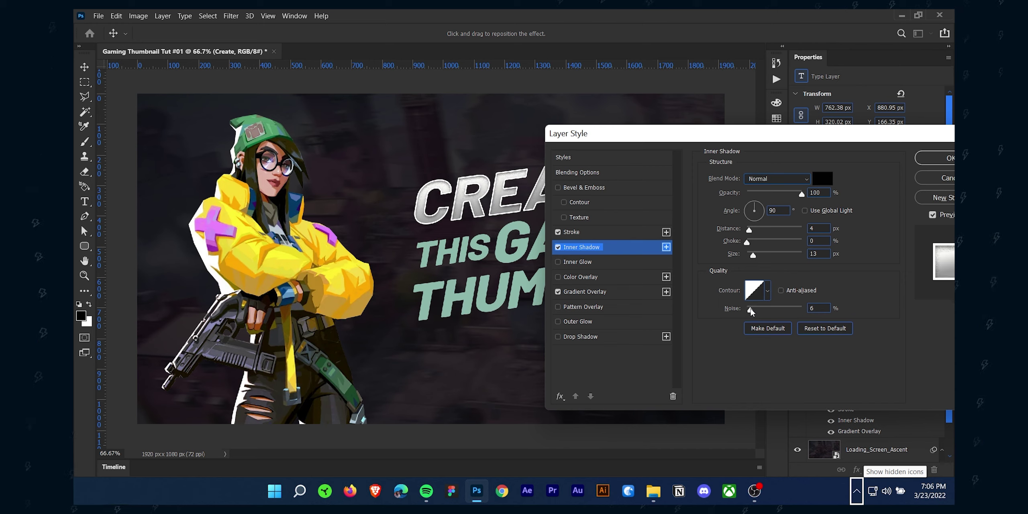
click(773, 179)
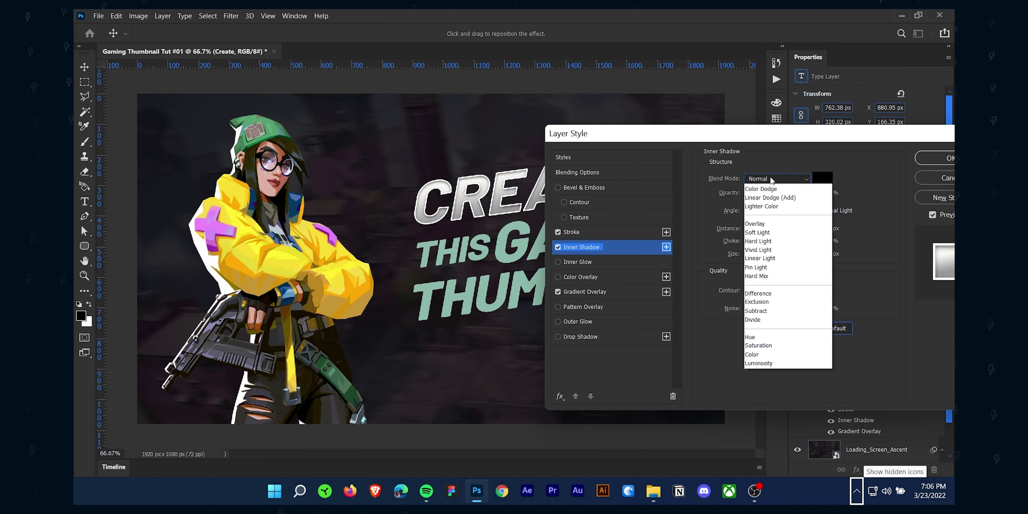
click(767, 319)
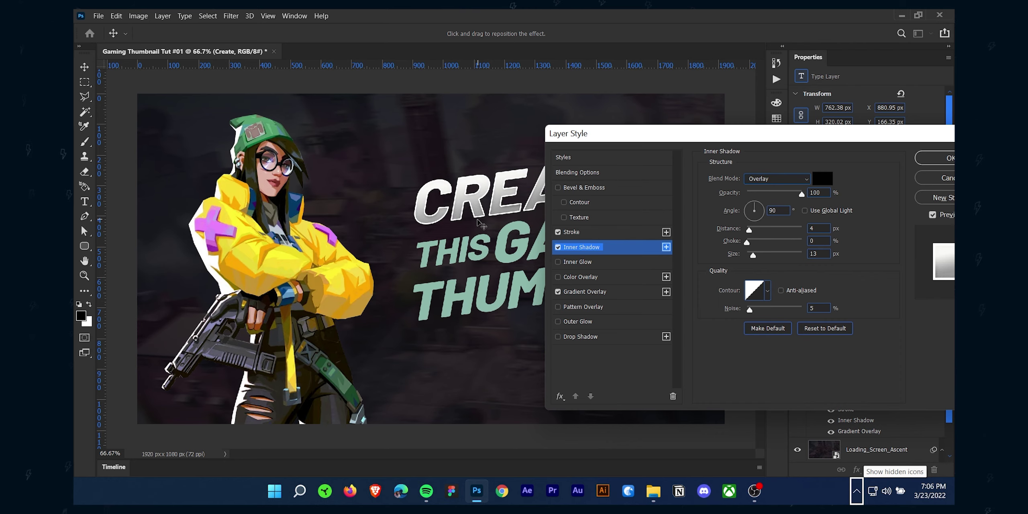
key(Return)
scroll(514, 220, up, 10)
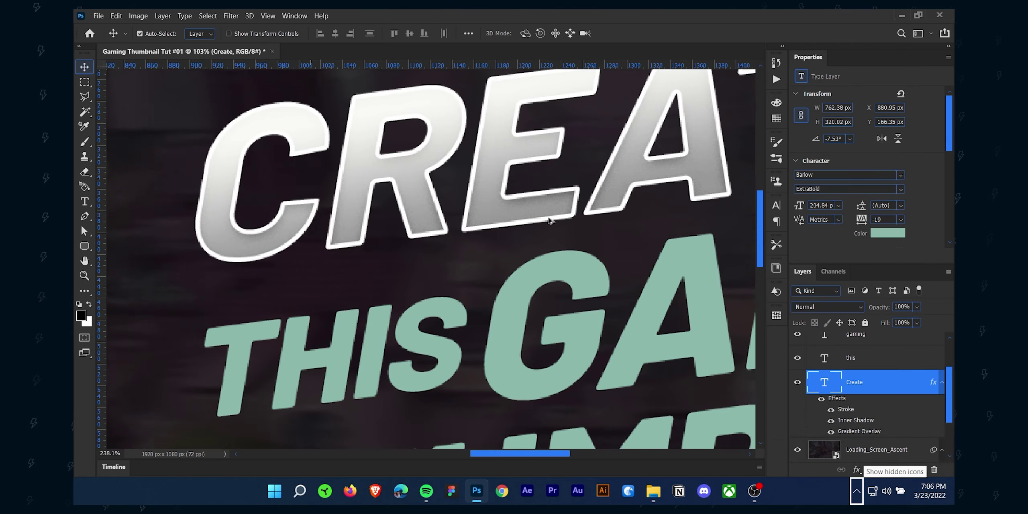
scroll(514, 221, down, 10)
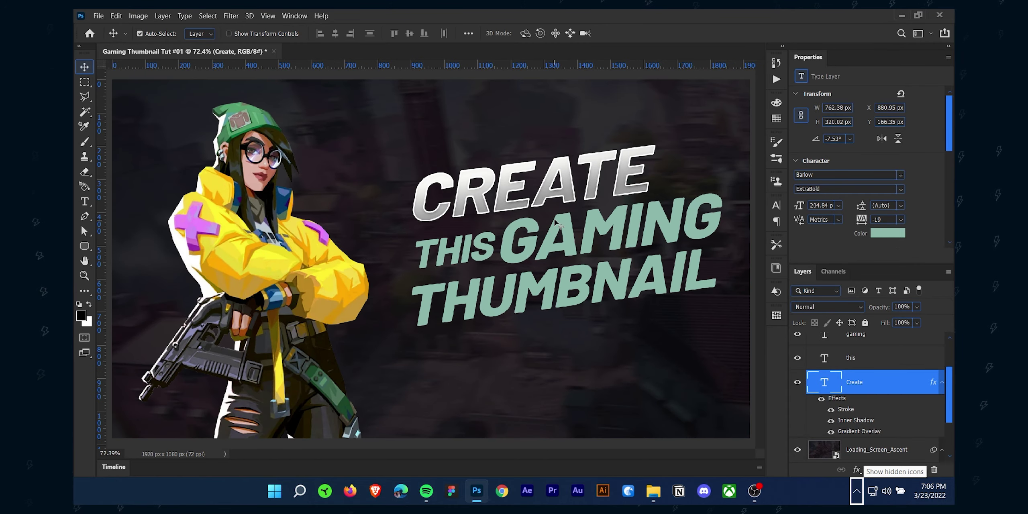
scroll(611, 207, up, 1)
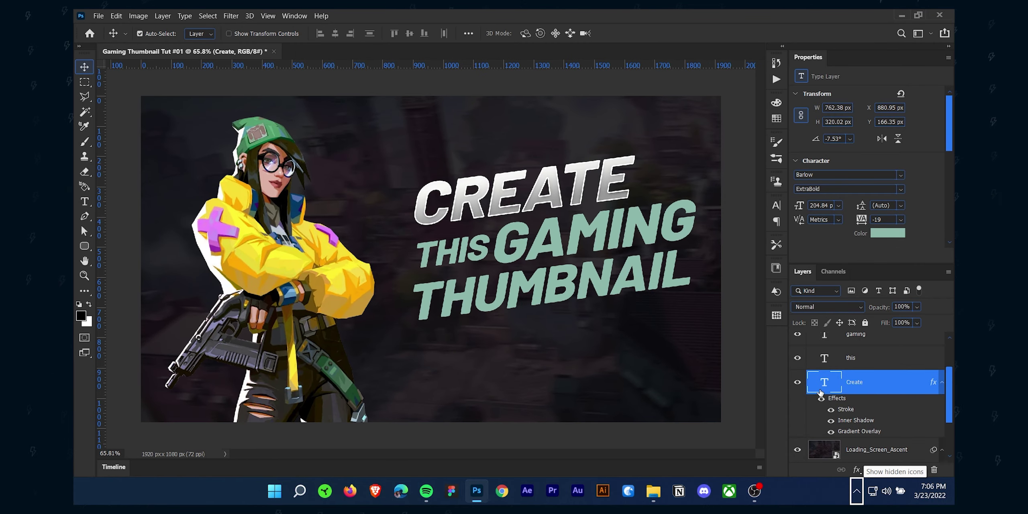
Change the stroke color of the "Create" text to a slightly darker off-white and apply the layer style
double_click(846, 409)
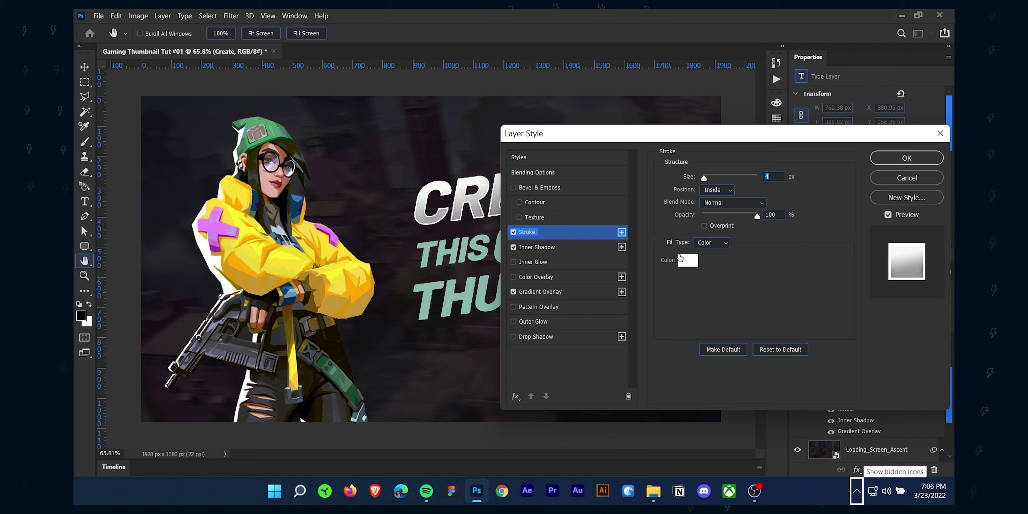
click(682, 258)
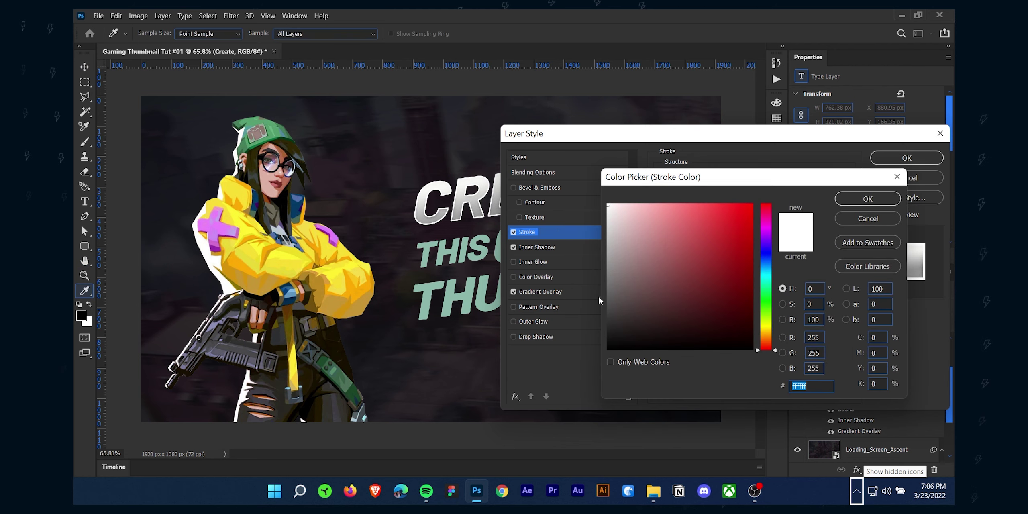
click(609, 220)
click(868, 199)
click(907, 157)
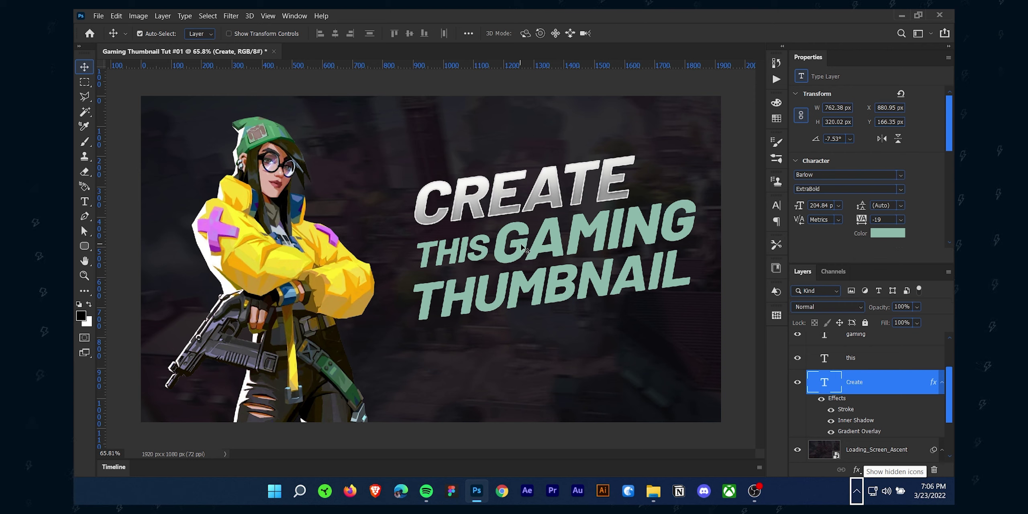
Recolor the "this" text yellow (fdf12f) by sampling the character's jacket
click(590, 255)
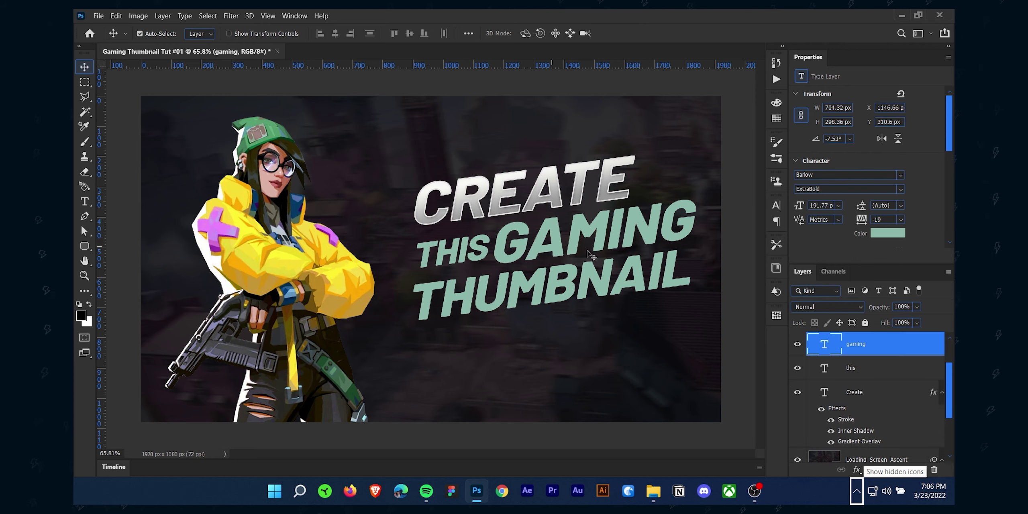
click(481, 253)
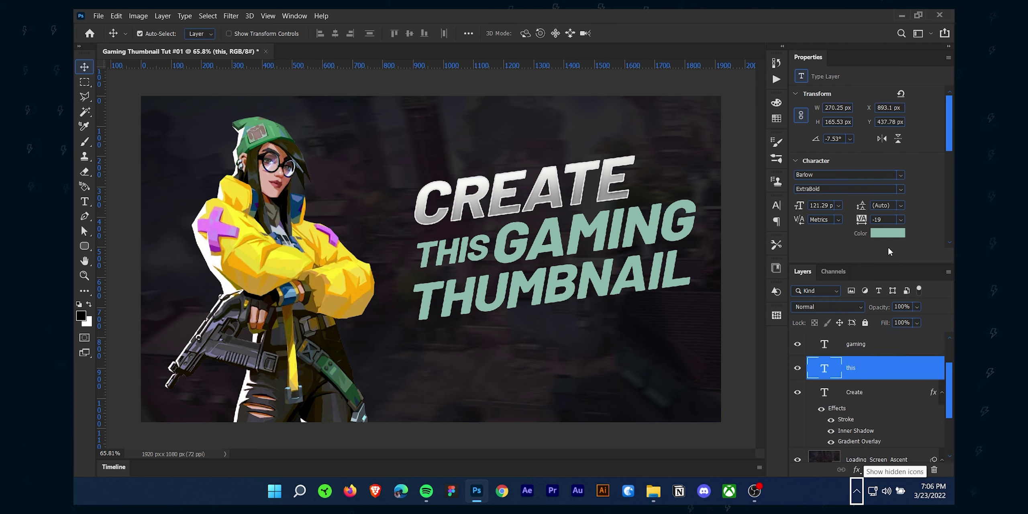
click(885, 233)
click(285, 251)
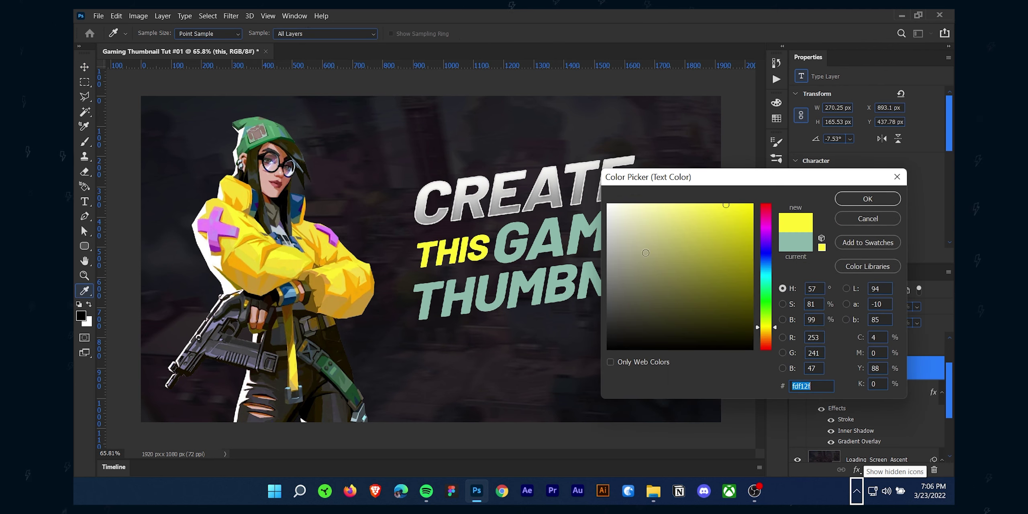
key(Return)
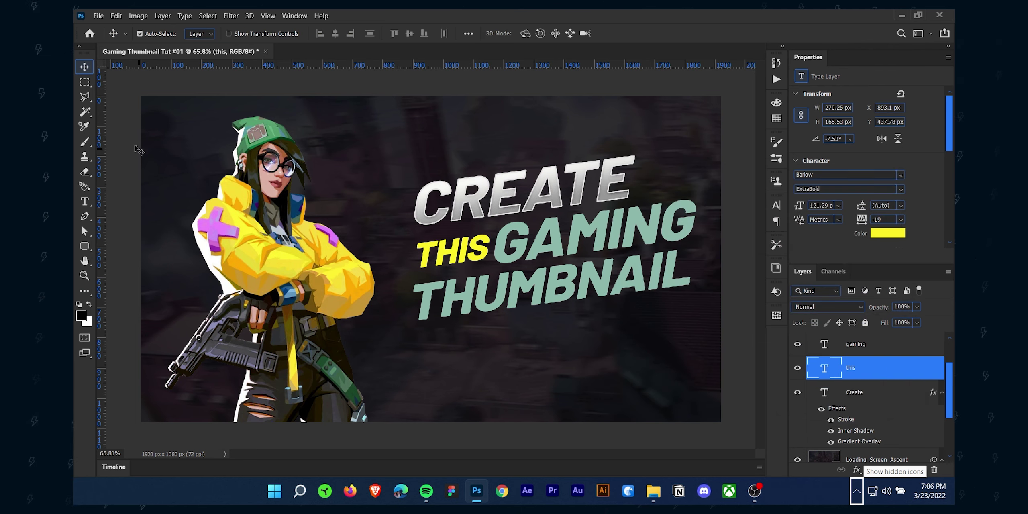
Draw a black rectangle about 700 x 157 px behind the word "gaming" with the Rectangle tool
click(89, 249)
right_click(87, 247)
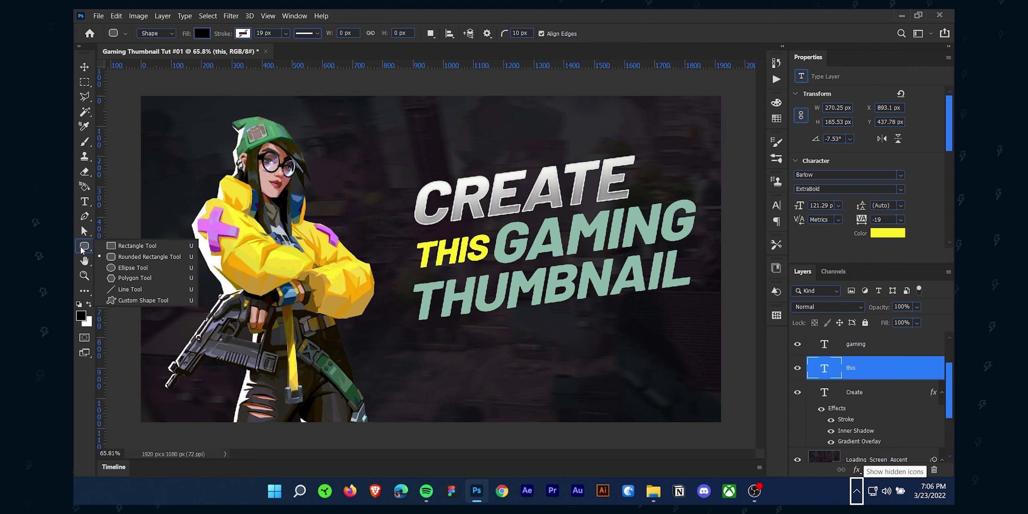
click(183, 260)
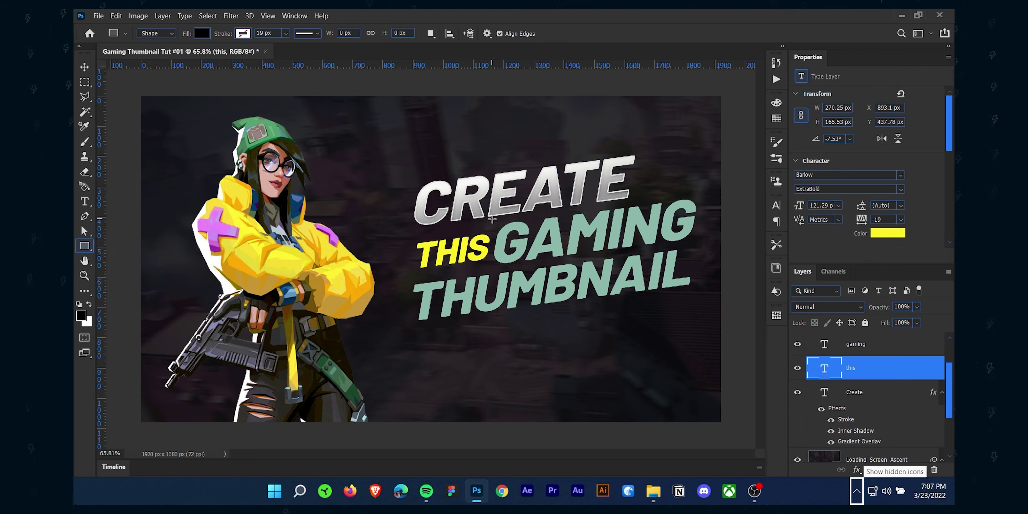
mouse_move(492, 219)
mouse_down()
mouse_move(700, 253)
mouse_move(703, 266)
mouse_up()
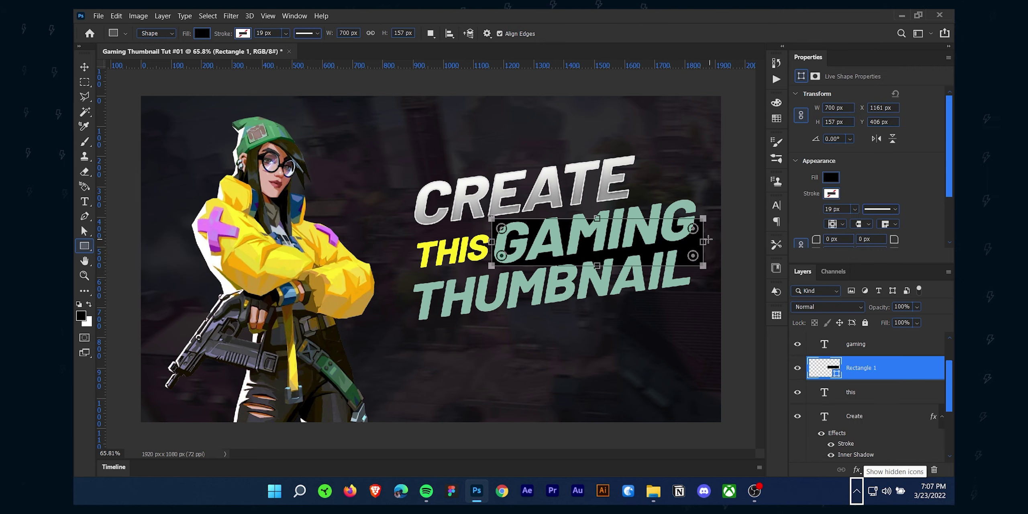
scroll(894, 374, up, 1)
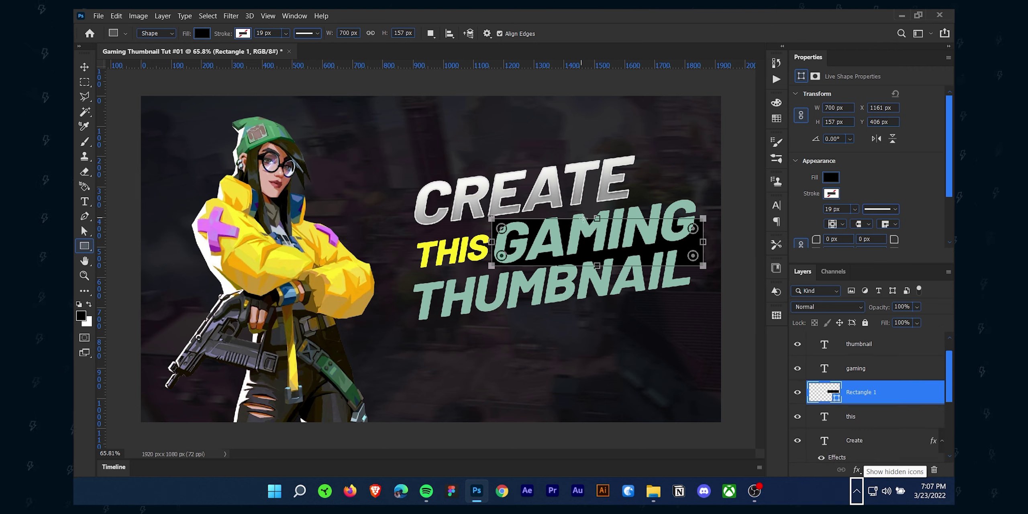
Transform the black rectangle by skewing its sides and top so it matches the slant of the word "gaming"
key(ctrl+t)
drag(702, 241, 710, 218)
right_click(651, 248)
click(667, 292)
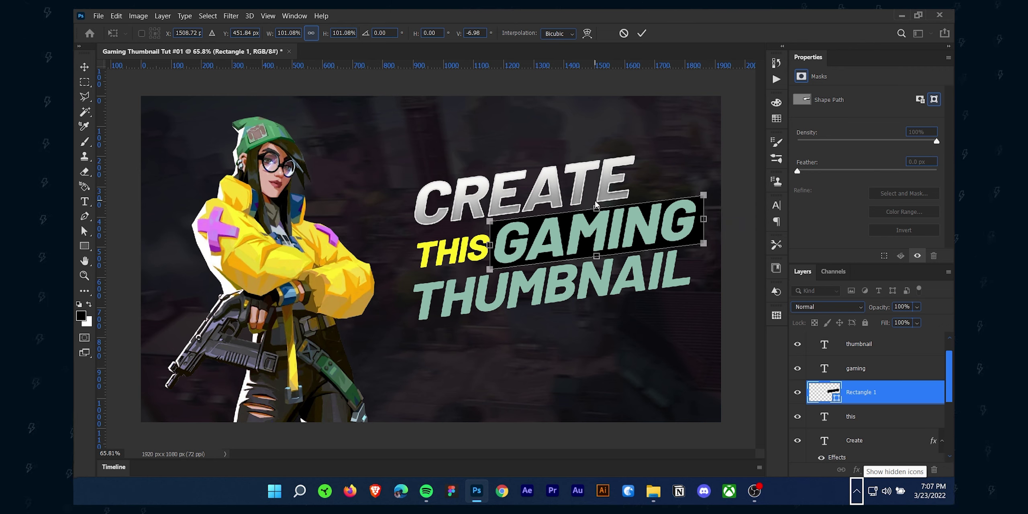
drag(596, 205, 606, 206)
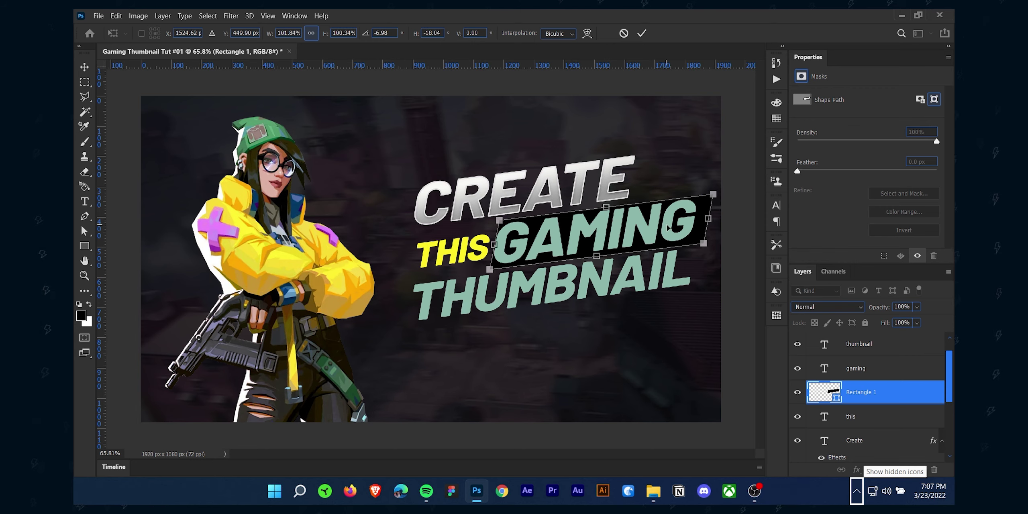
drag(696, 231, 689, 230)
click(642, 34)
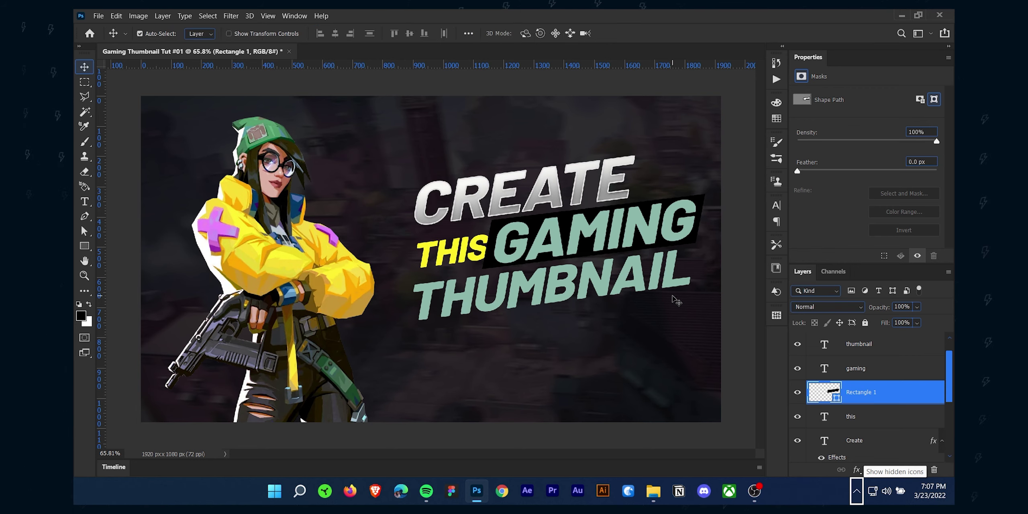
Stretch the slanted rectangle to about 108% height and nudge it up so it frames the word "gaming" evenly
key(ctrl+t)
drag(594, 270, 594, 275)
drag(640, 253, 640, 248)
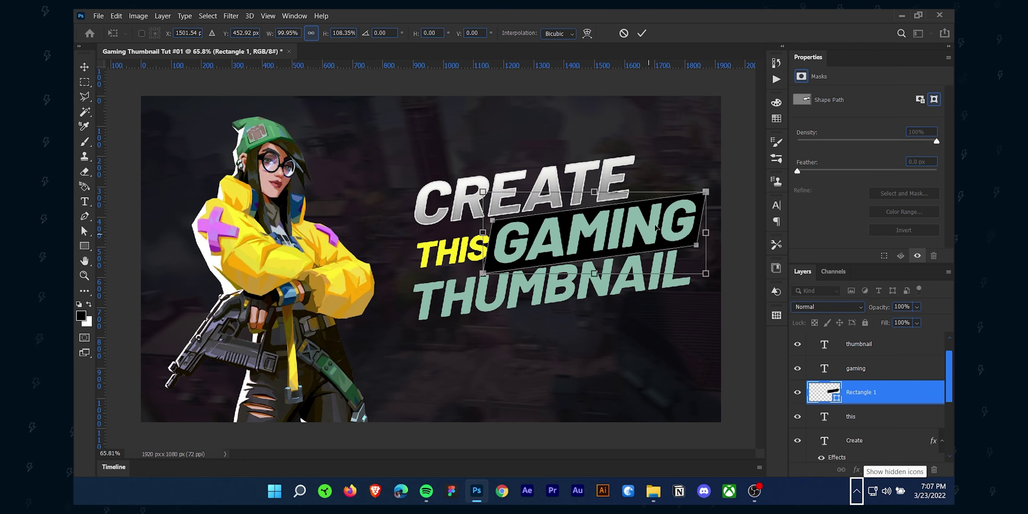
key(Up)
key(Up)
click(642, 36)
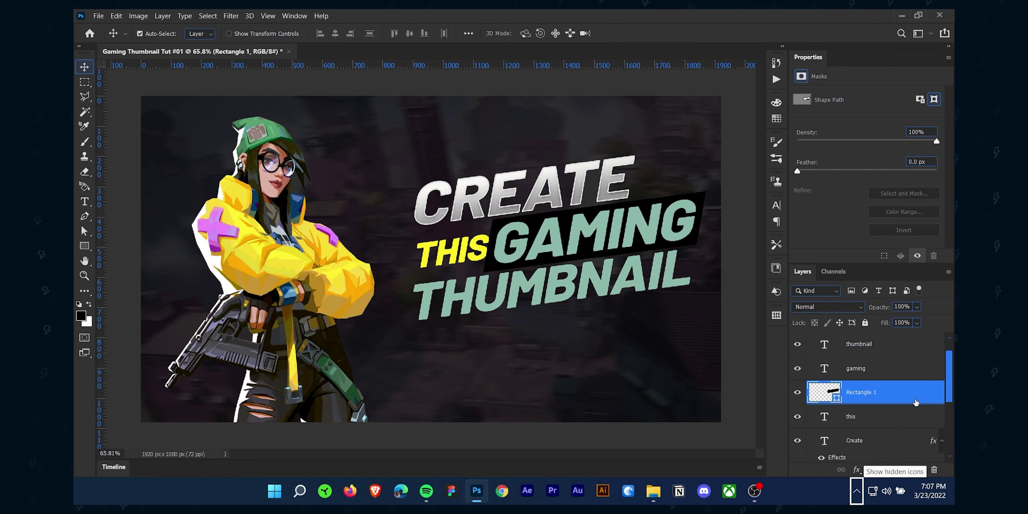
Add a Gradient Overlay to the rectangle and set its first color stop to a dark purple based on the jacket's purple cross
double_click(915, 402)
click(546, 294)
drag(660, 132, 713, 167)
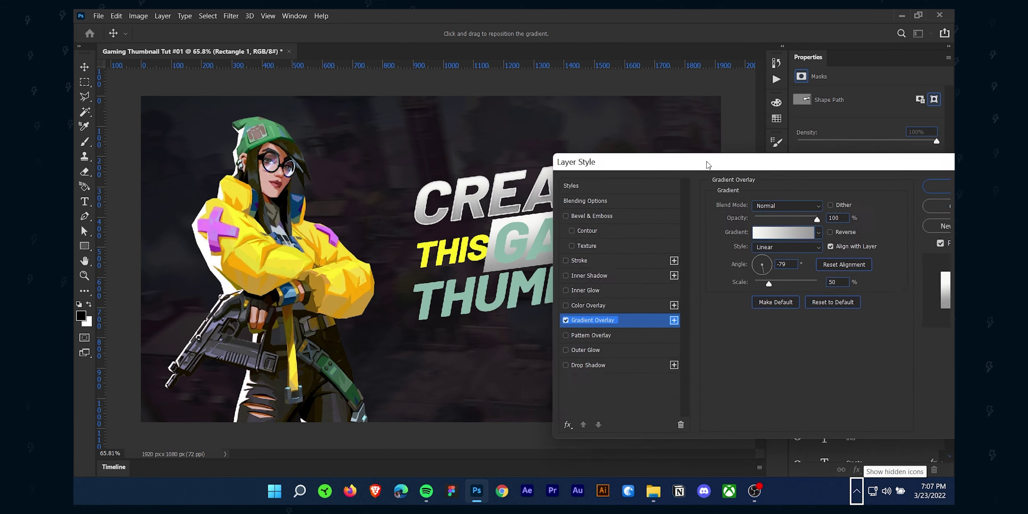
click(785, 234)
click(667, 293)
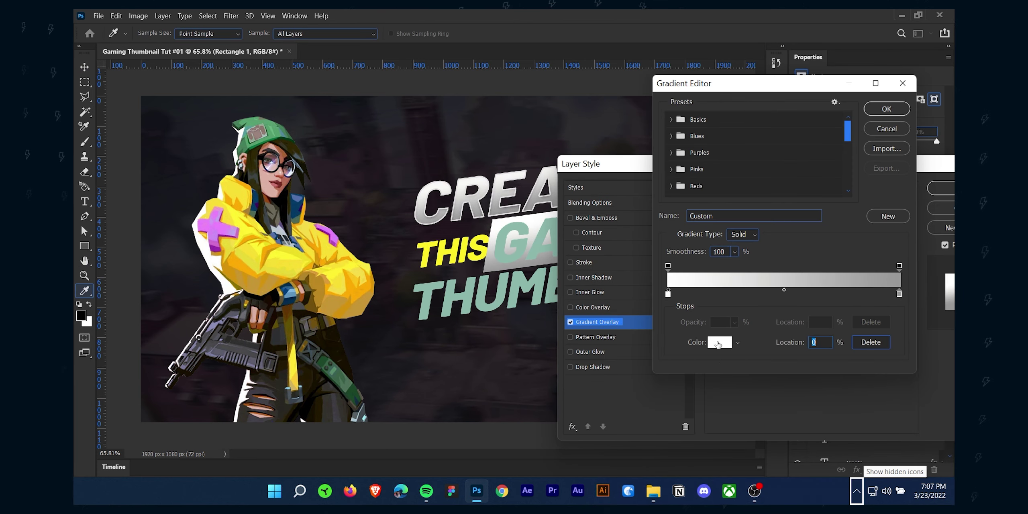
click(719, 342)
click(215, 228)
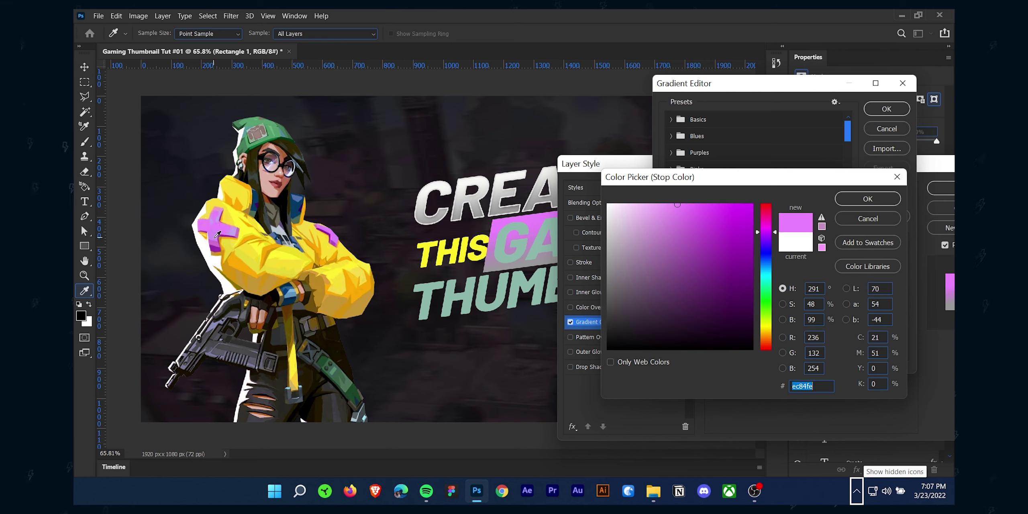
click(714, 253)
click(868, 199)
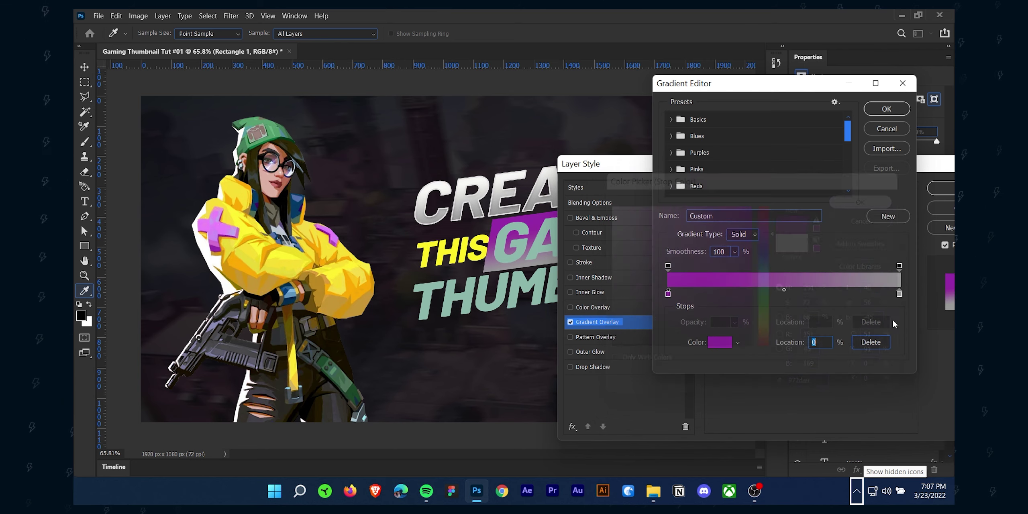
Set the rectangle's second gradient color stop to dark purple 972da9
click(899, 301)
click(722, 344)
text(972da9)
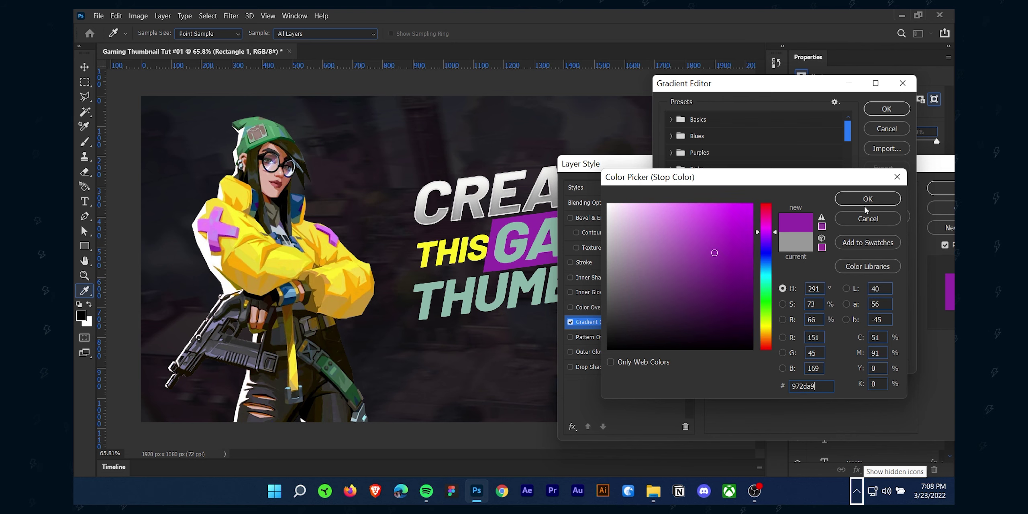
click(865, 203)
Set the rectangle's first gradient color stop to the lighter purple be63e4 and accept the gradient
click(668, 294)
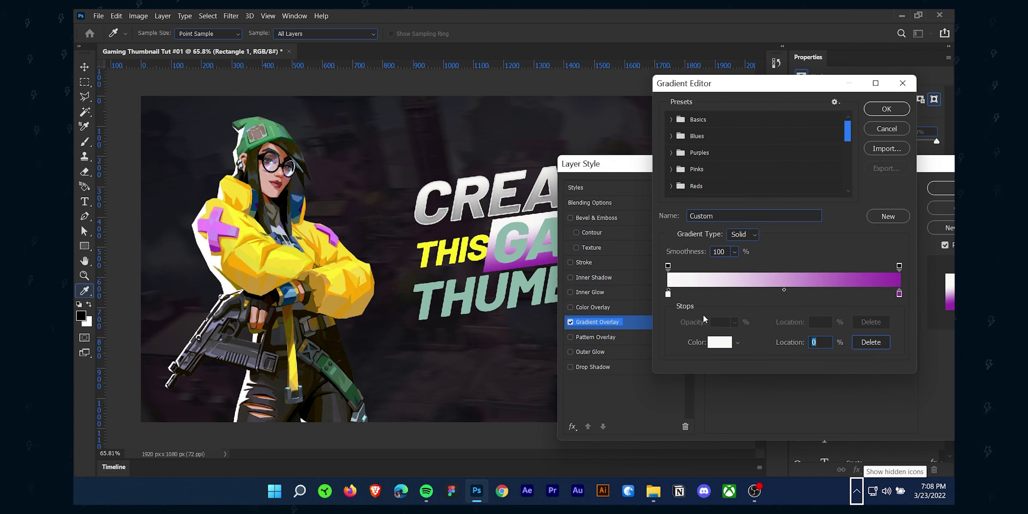
click(668, 294)
click(668, 294)
click(668, 294)
click(716, 344)
click(661, 216)
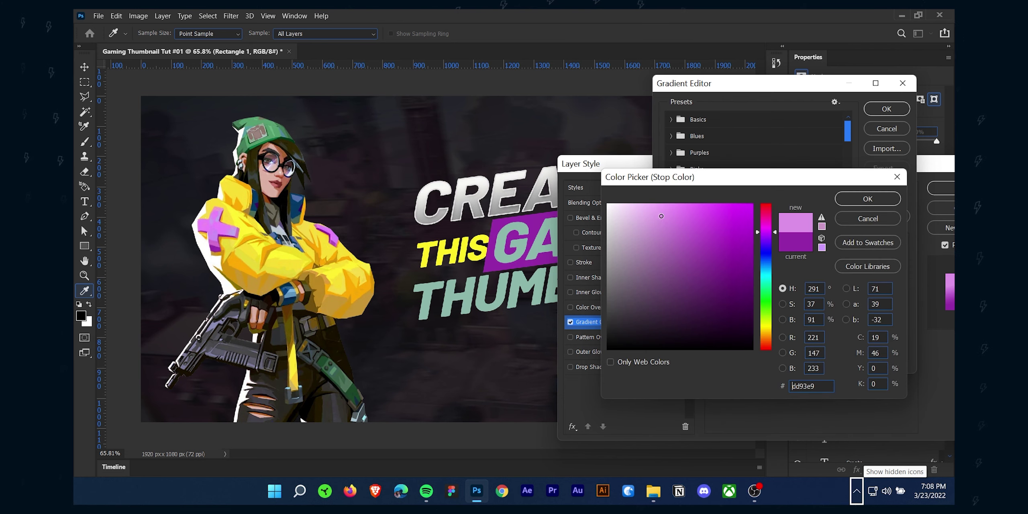
click(690, 218)
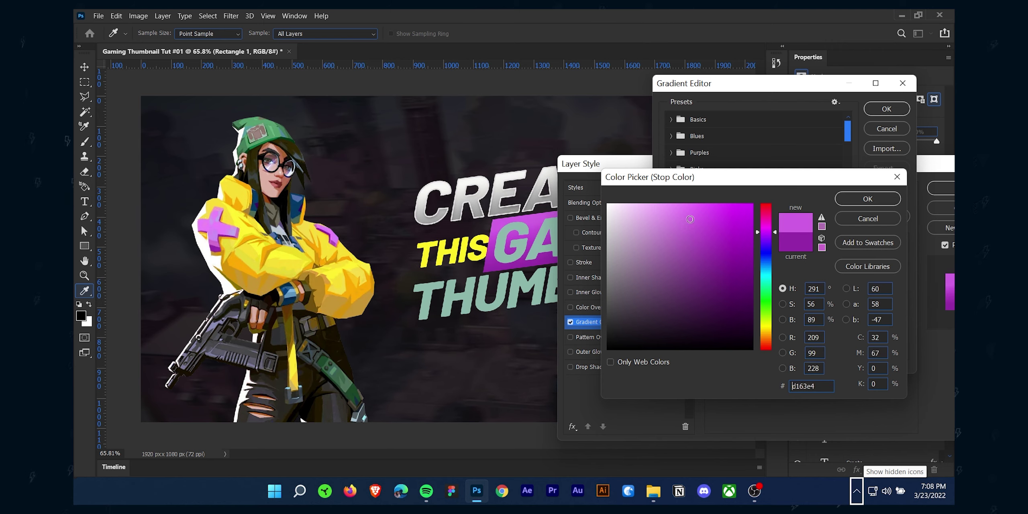
click(767, 235)
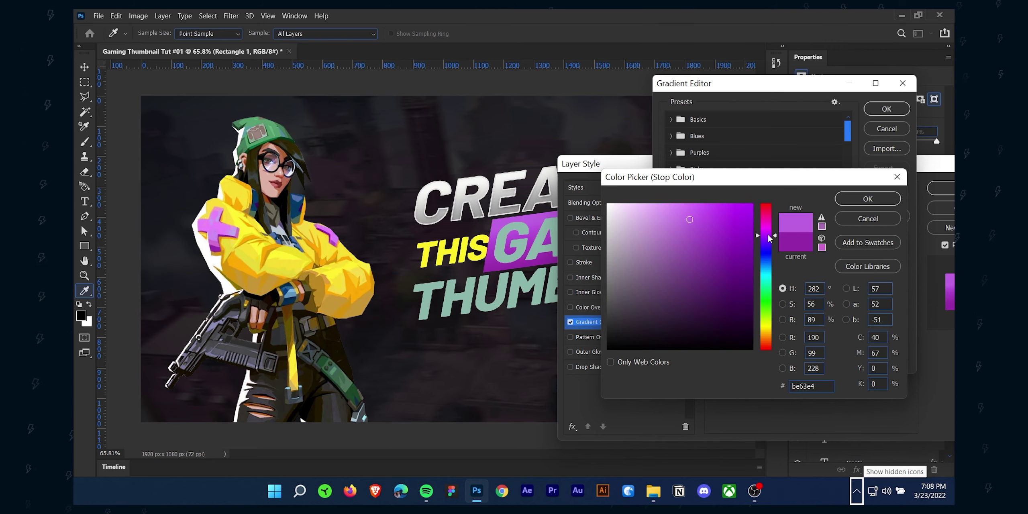
click(868, 198)
click(886, 109)
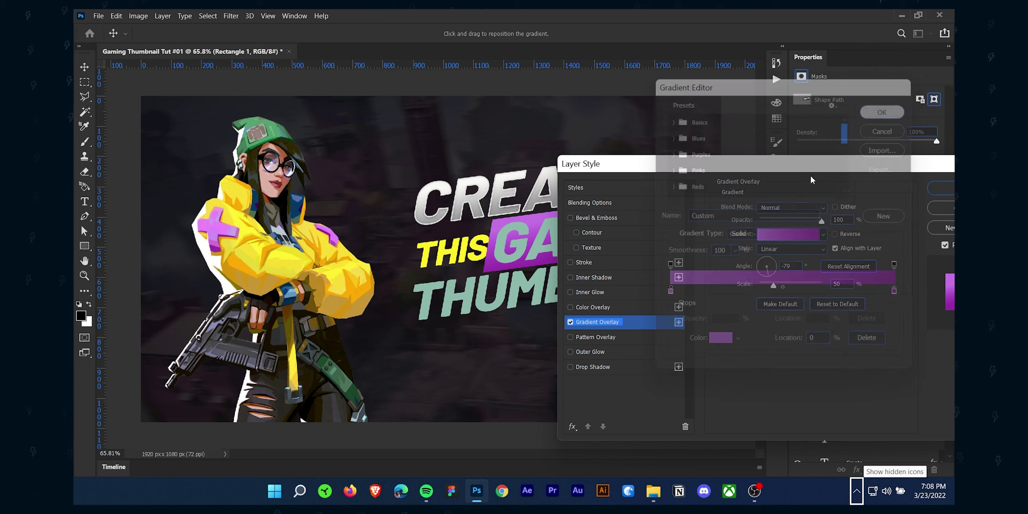
Add a 4 px inside Stroke in a bright light purple to the rectangle behind "gaming"
mouse_move(633, 162)
mouse_down()
mouse_move(692, 149)
mouse_move(725, 123)
mouse_up()
click(675, 224)
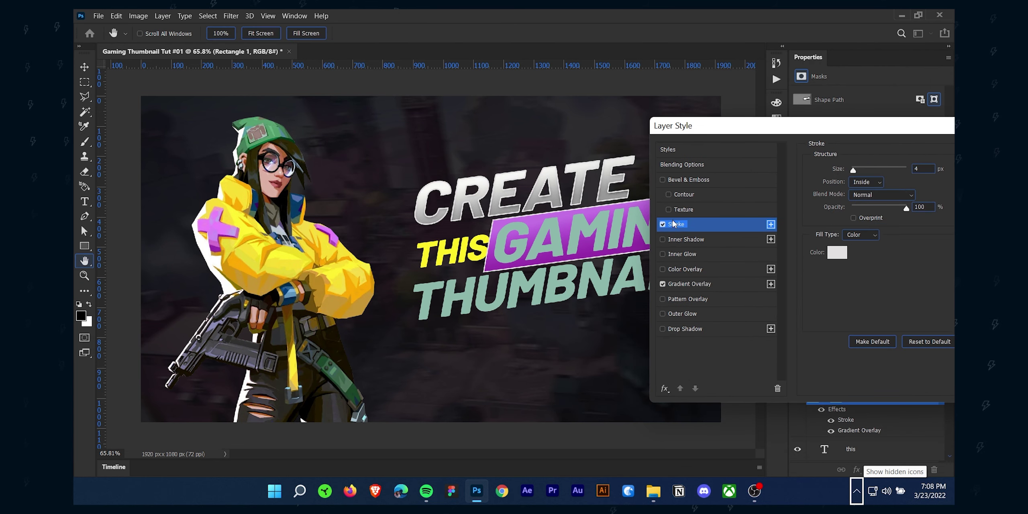
click(827, 255)
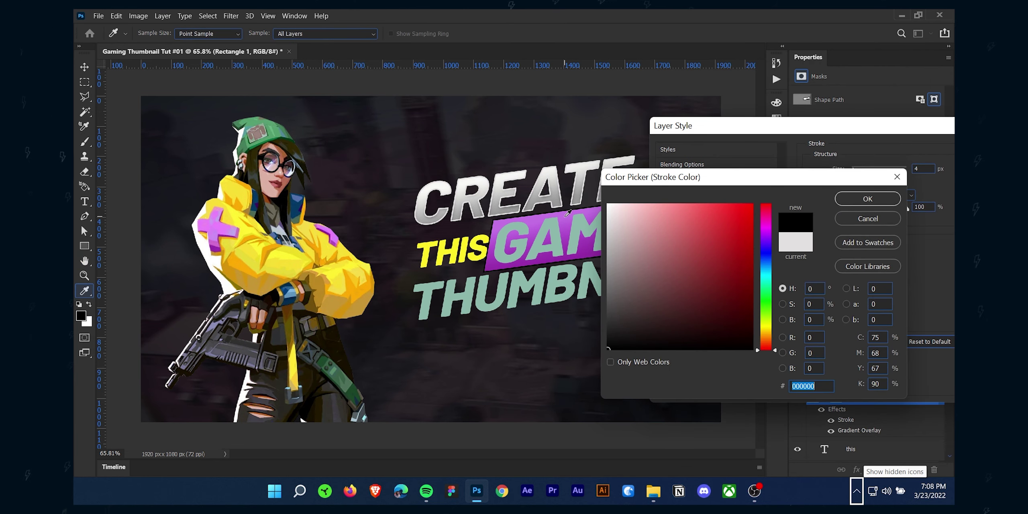
text(e57bf7)
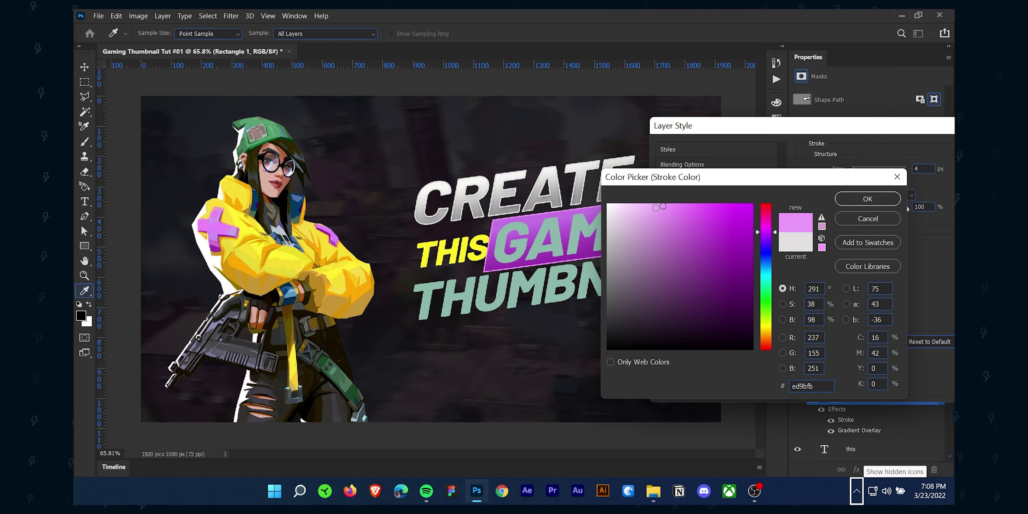
click(851, 203)
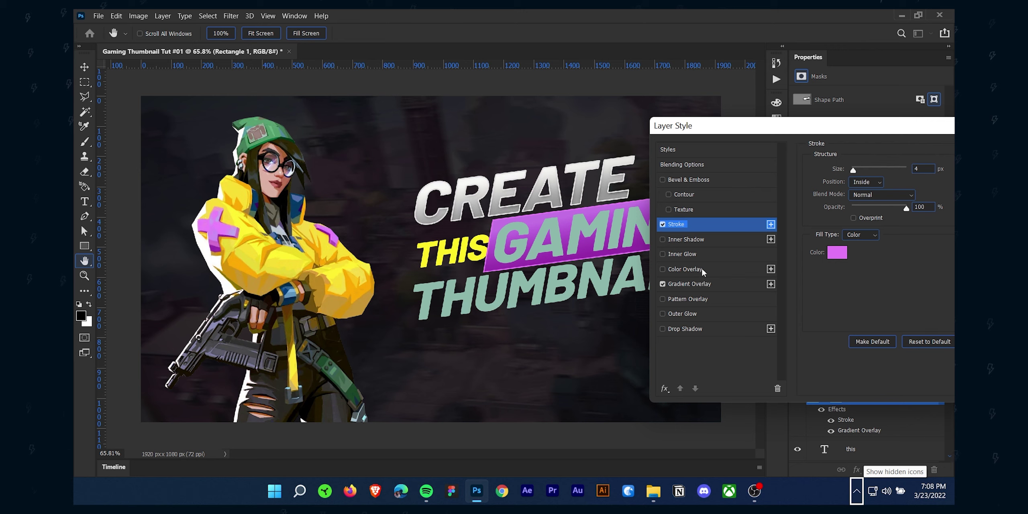
Add an Overlay Inner Shadow to the rectangle with 9 px distance, 27 px size and a darkened purple sampled from the jacket's cross
click(701, 284)
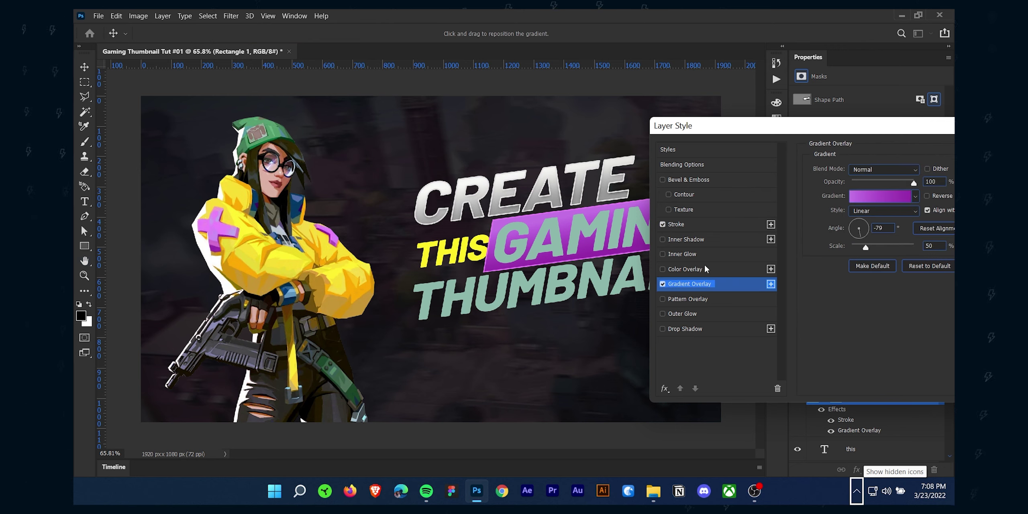
click(686, 239)
drag(854, 221, 857, 224)
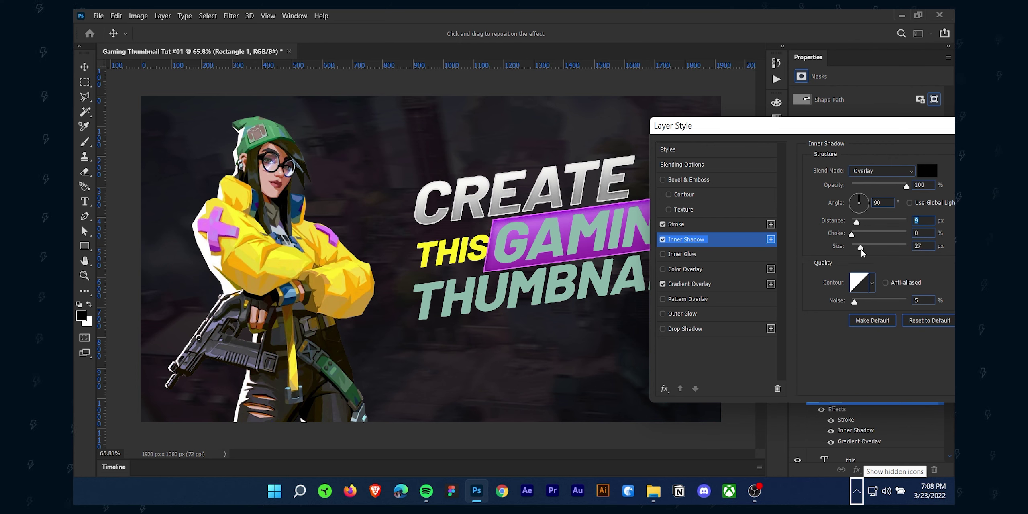
click(927, 170)
text(000000)
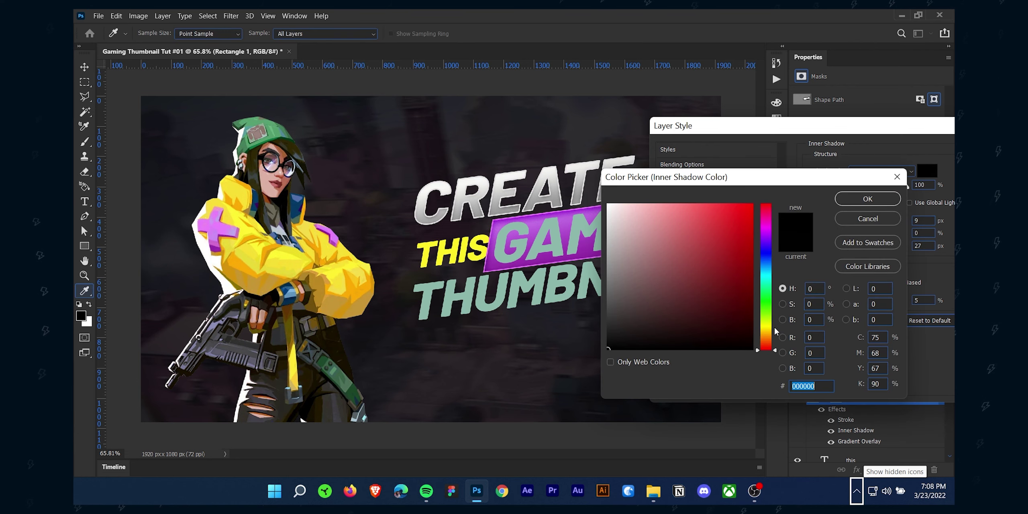
click(212, 248)
drag(717, 260, 717, 296)
click(851, 200)
key(Return)
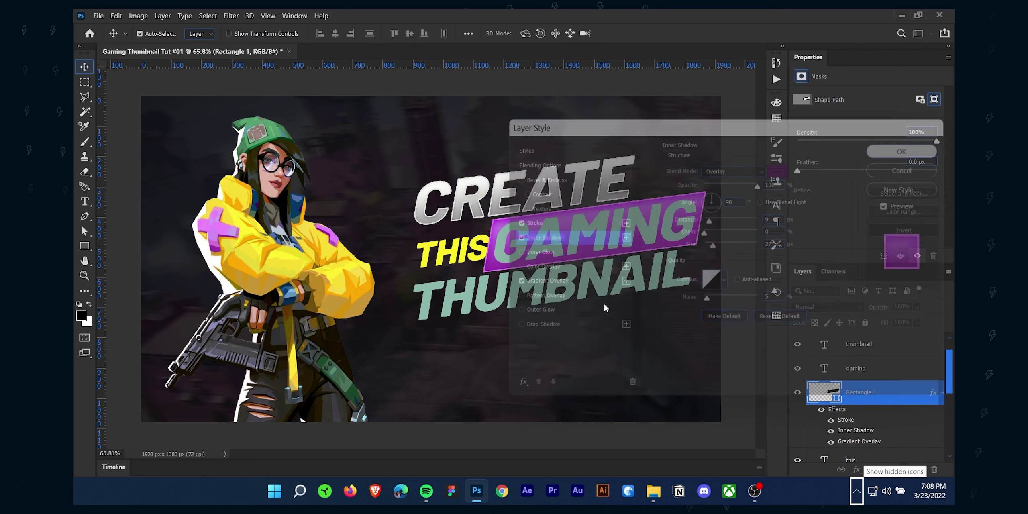
Change the text color of the word "gaming" to white
scroll(572, 331, down, 4)
click(499, 293)
scroll(499, 293, up, 5)
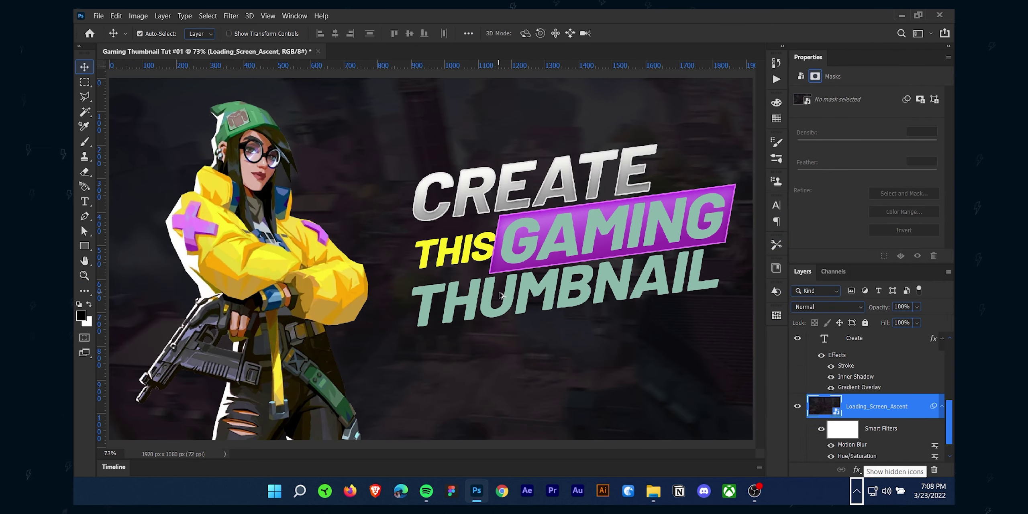
click(637, 223)
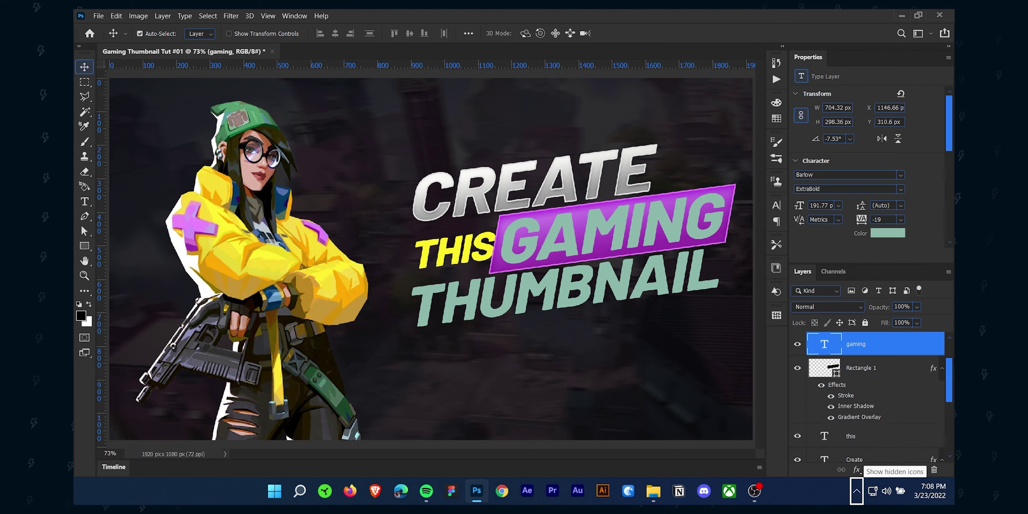
click(880, 237)
drag(659, 233, 501, 168)
click(873, 201)
click(678, 354)
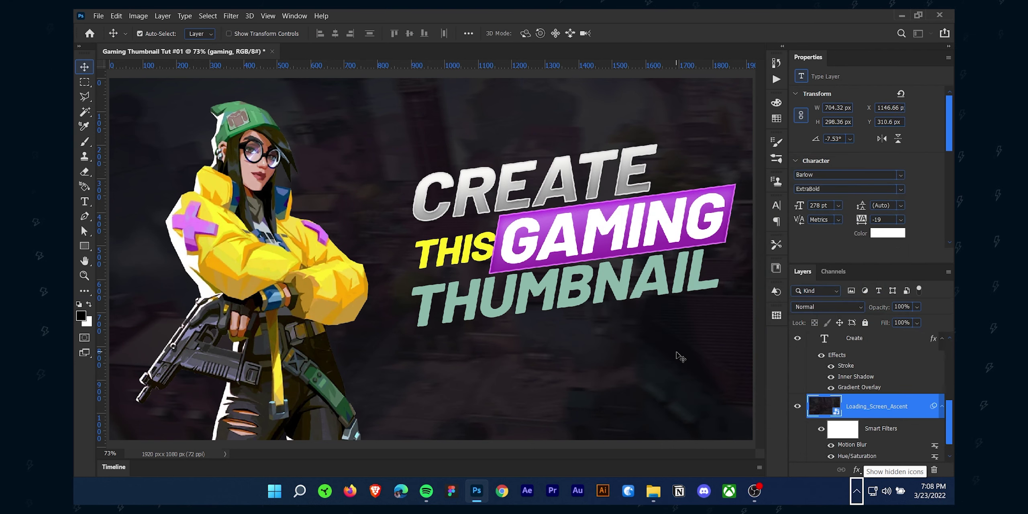
Move the word "this" about 15 px left, clear of the purple box, and shift "thumbnail" down about 10 px
scroll(679, 353, down, 3)
scroll(490, 285, up, 1)
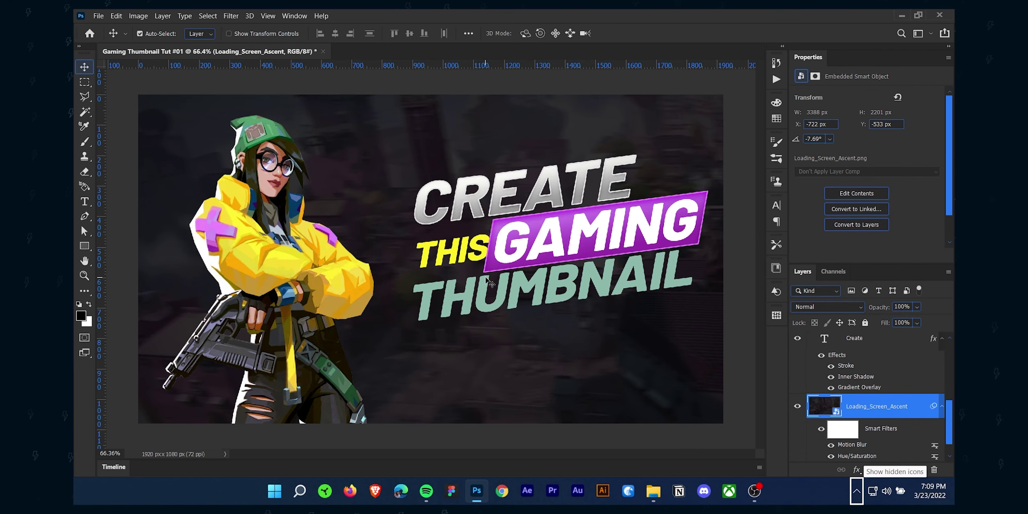
click(479, 249)
scroll(479, 249, up, 13)
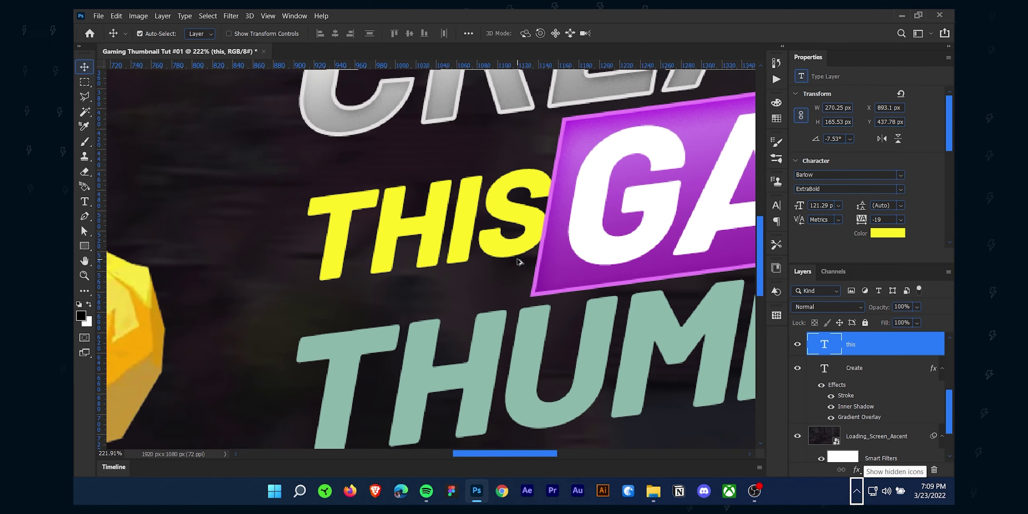
scroll(519, 261, down, 10)
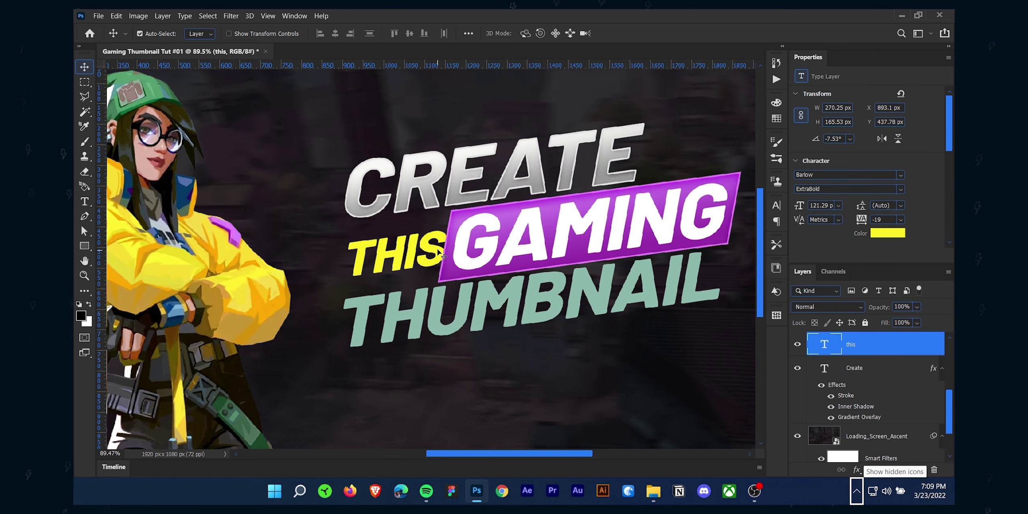
drag(438, 250, 431, 257)
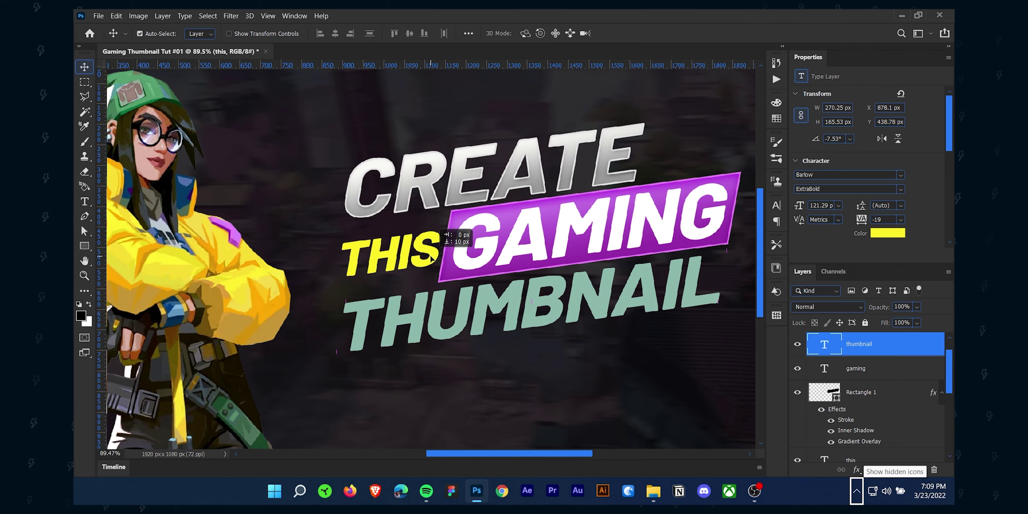
scroll(582, 241, down, 4)
Add a linear Gradient Overlay to the word "thumbnail" in the rectangle's light-to-dark purple, at -79° and 50% scale
click(894, 350)
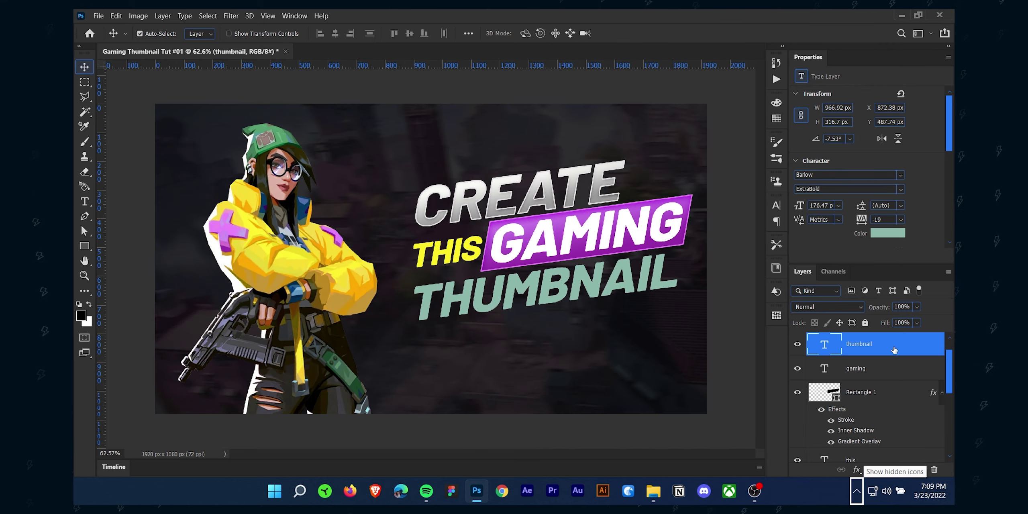
double_click(933, 351)
drag(593, 128, 171, 73)
click(129, 230)
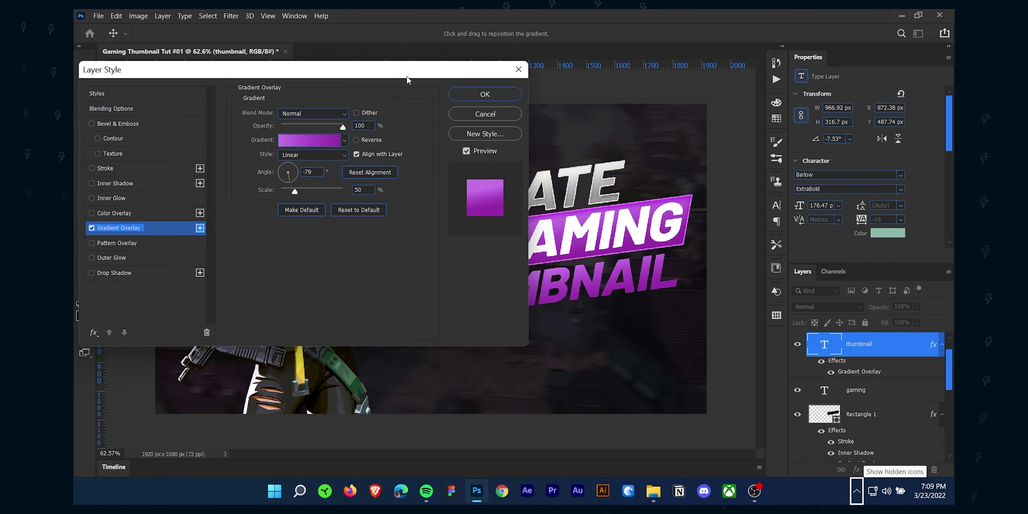
drag(263, 78, 765, 160)
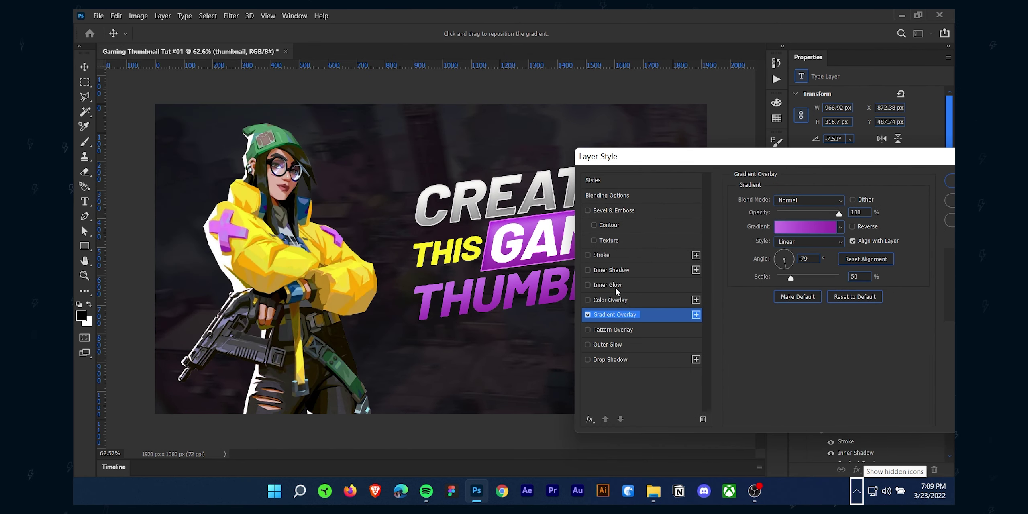
Give "thumbnail" a 4 px inside Stroke in color bb4ece and move the word about 10 px down
click(612, 255)
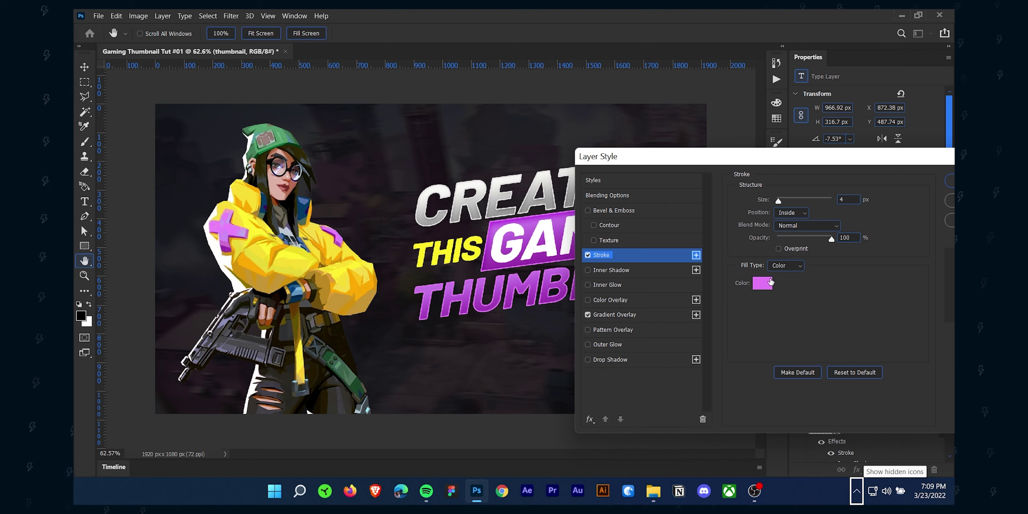
click(755, 283)
drag(700, 252, 697, 232)
click(868, 198)
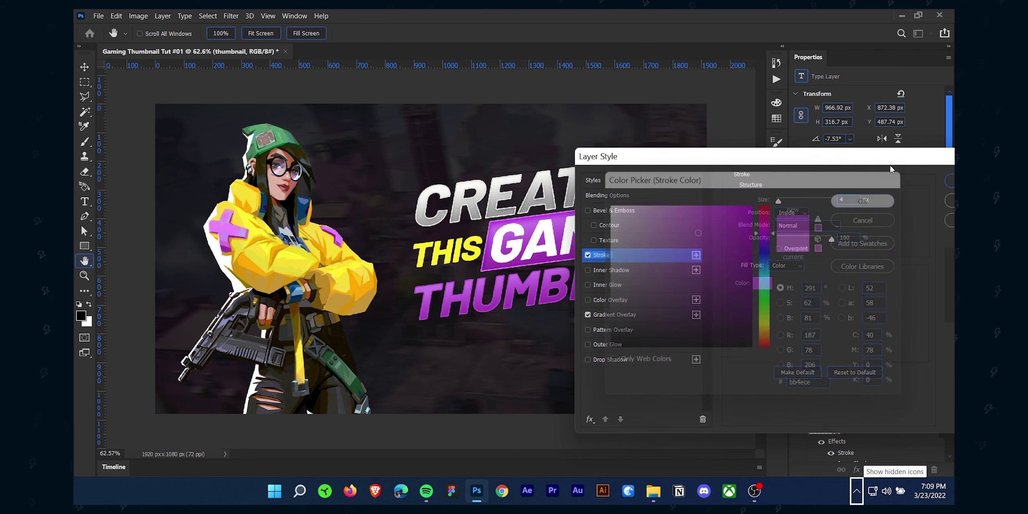
drag(889, 163, 846, 157)
click(941, 174)
drag(658, 290, 658, 293)
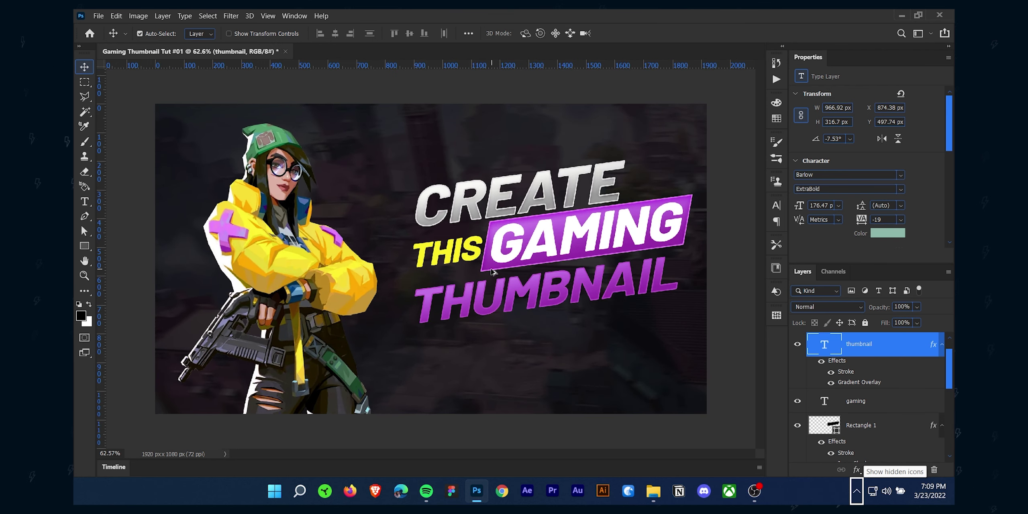
scroll(446, 279, down, 1)
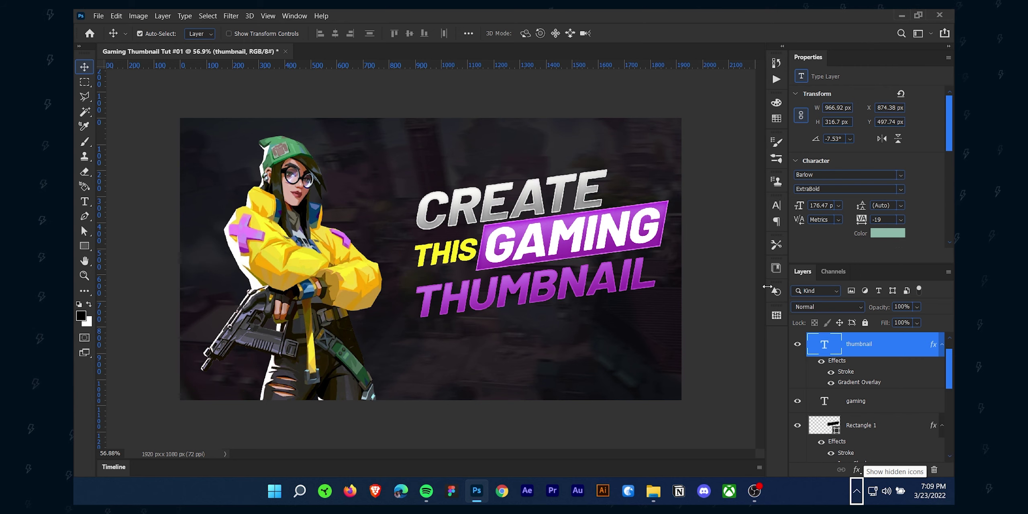
Group all the title text layers together with the rectangle and rename the group "Texts"
scroll(868, 400, down, 5)
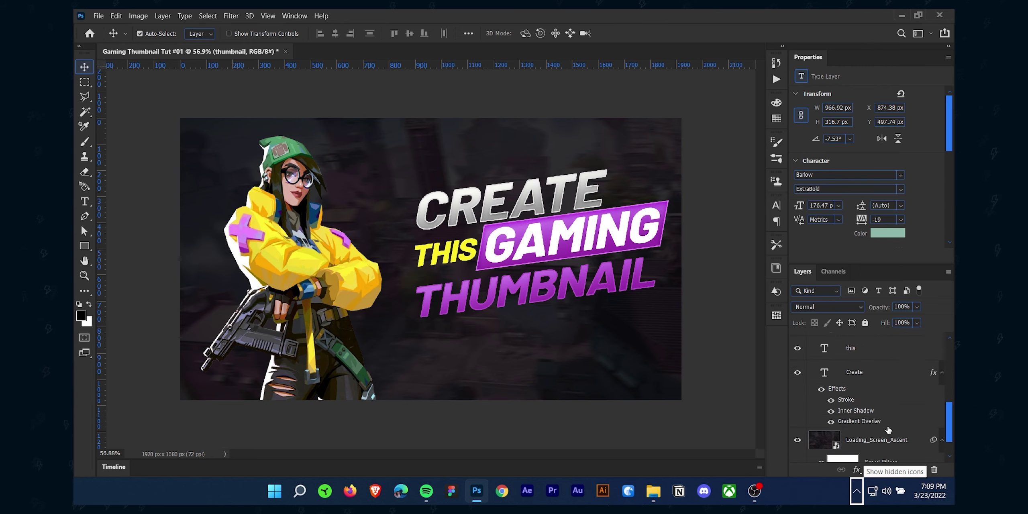
scroll(889, 430, up, 1)
shift+click(883, 395)
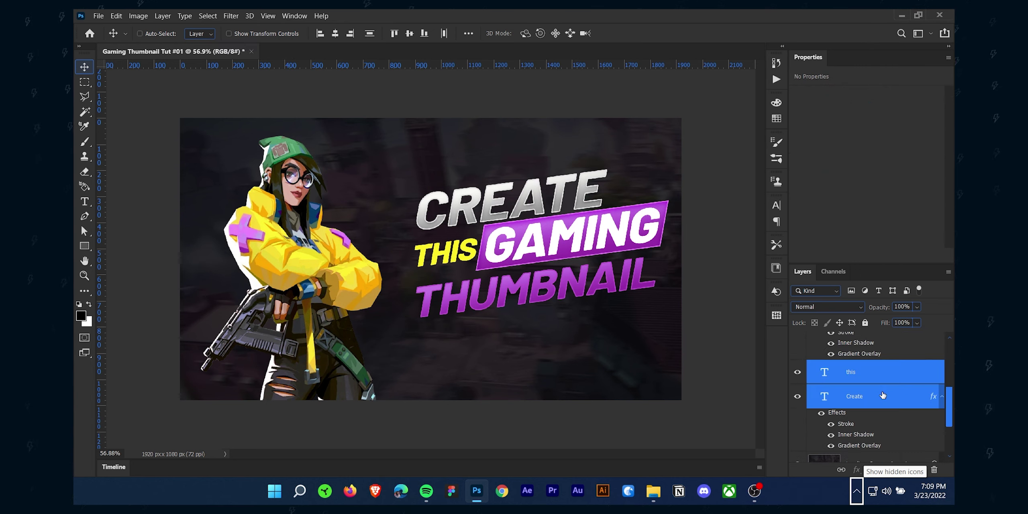
key(ctrl+g)
click(797, 362)
click(797, 363)
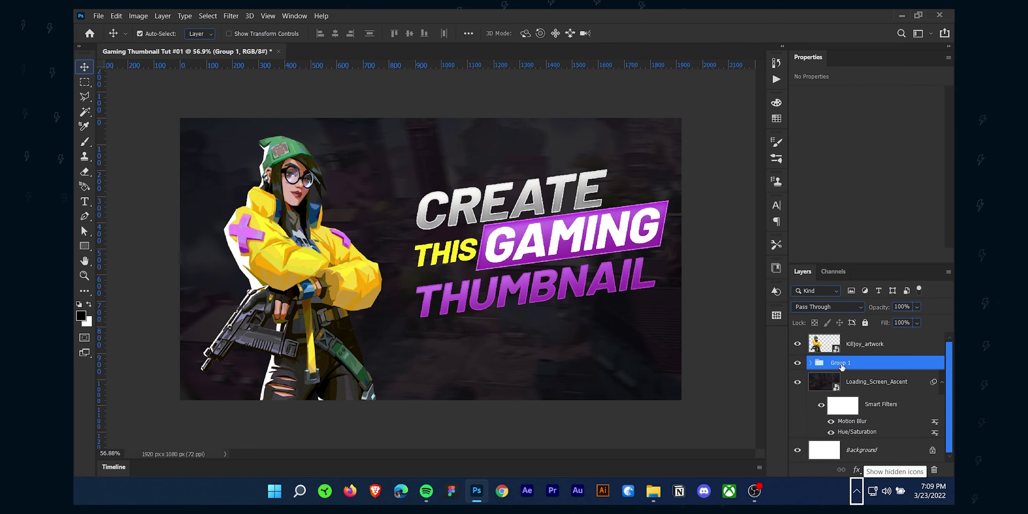
double_click(841, 362)
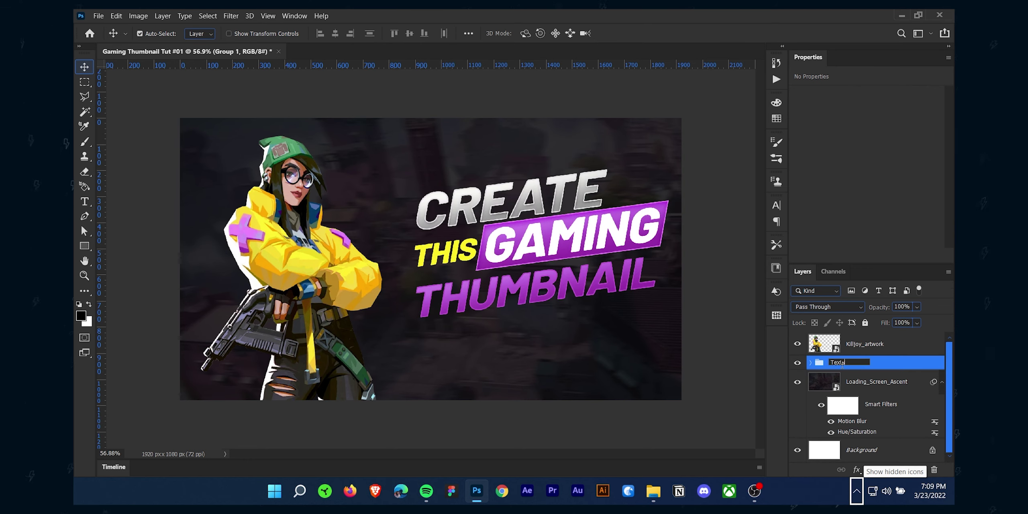
key(Return)
Lock the Texts group and the Killjoy_artwork layer, and select the Loading_Screen_Ascent background layer
click(865, 323)
click(871, 339)
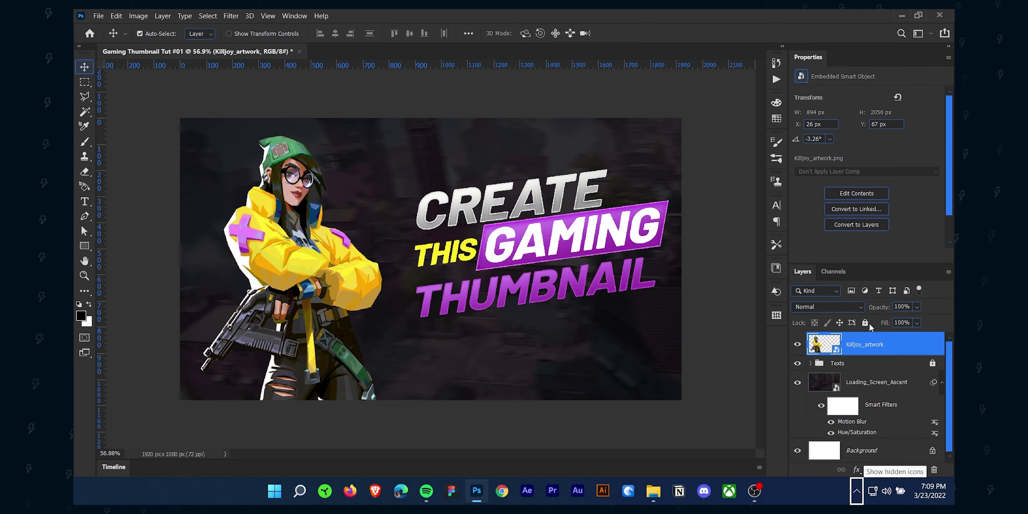
click(865, 323)
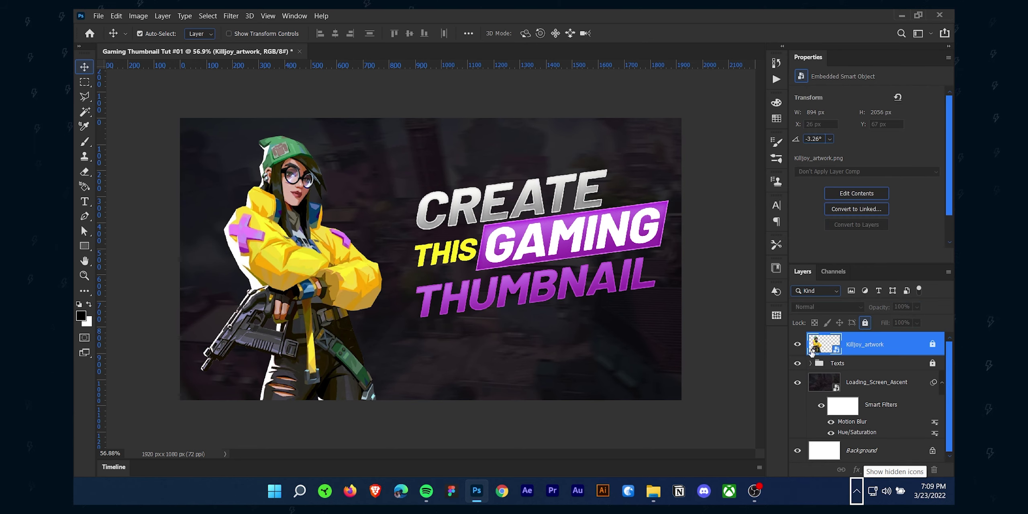
click(678, 346)
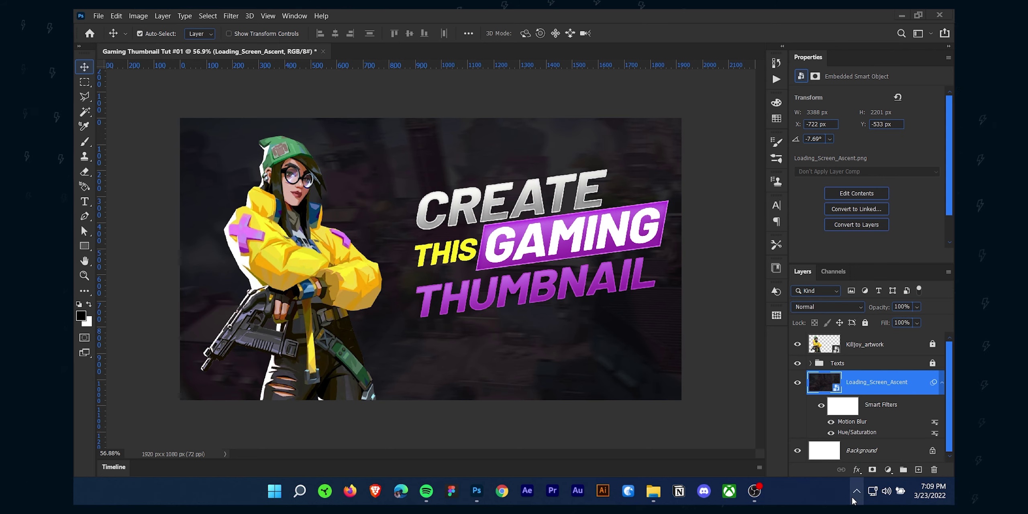
Add a new layer above the Texts group and set up a soft round brush in yellow at 917 px and 0% hardness
click(845, 331)
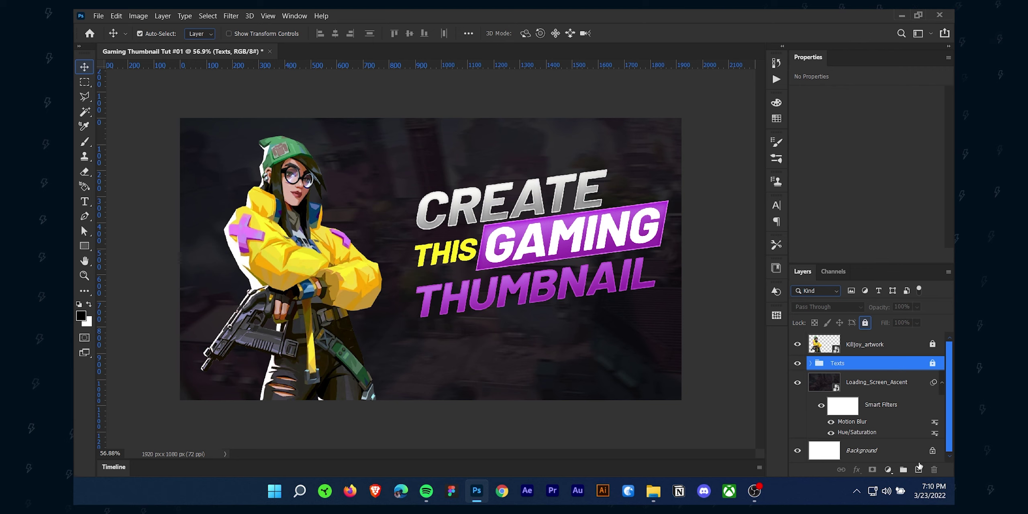
click(919, 469)
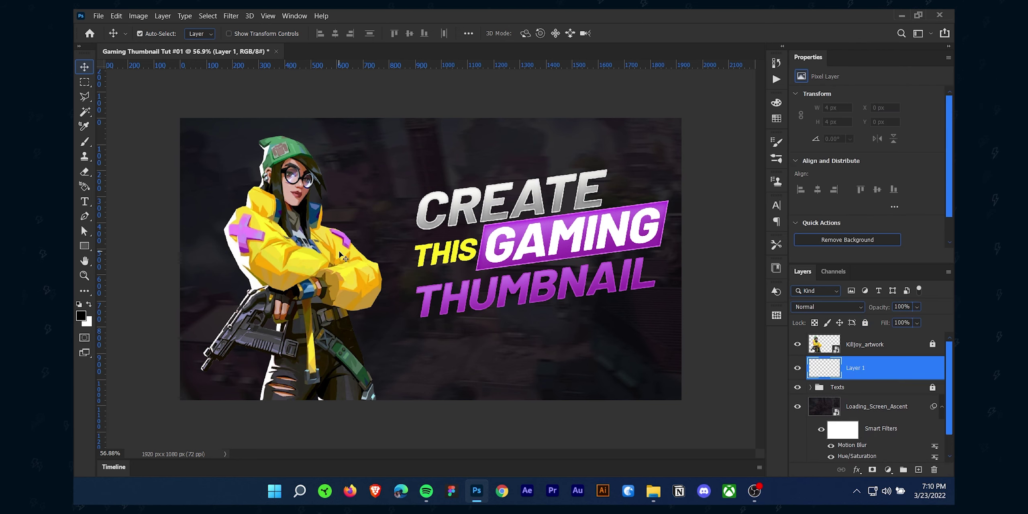
key(b)
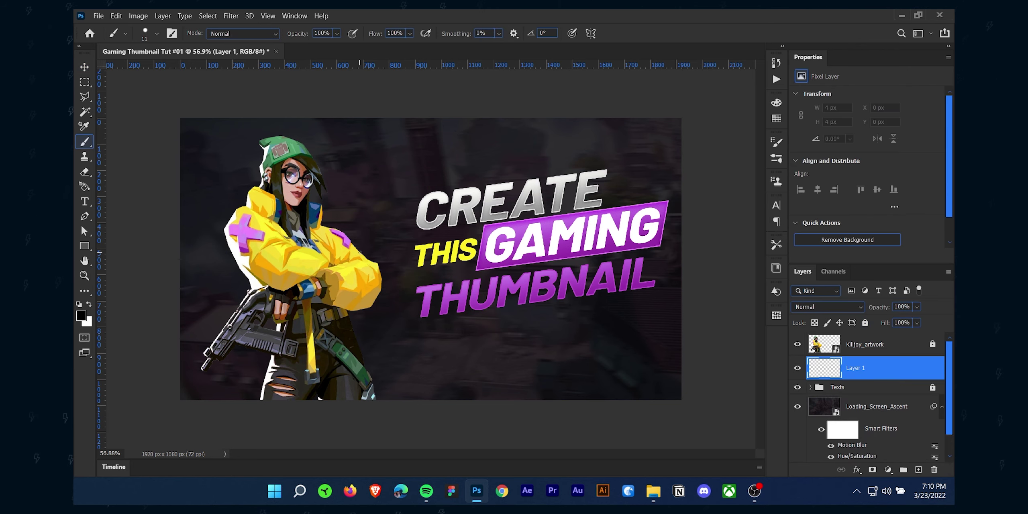
right_click(334, 216)
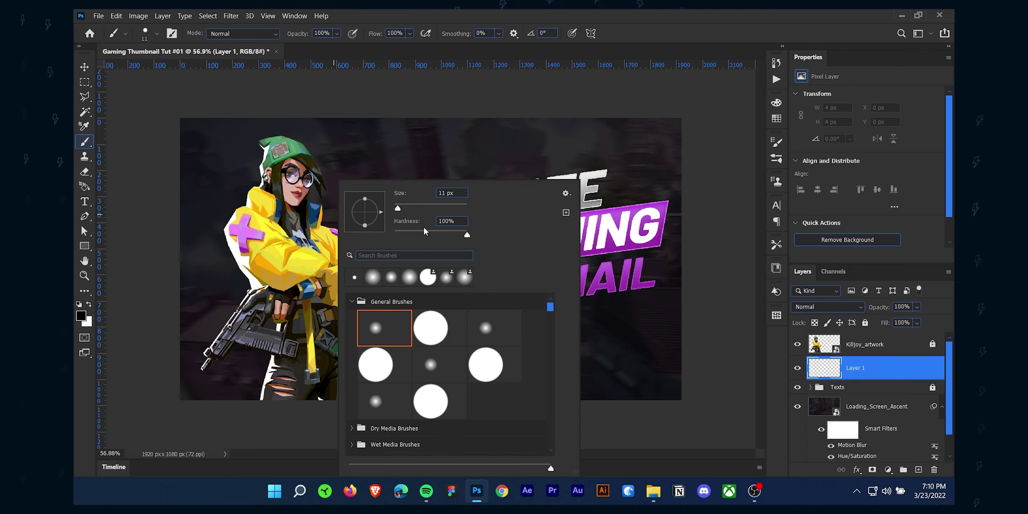
drag(273, 186, 360, 213)
right_click(360, 220)
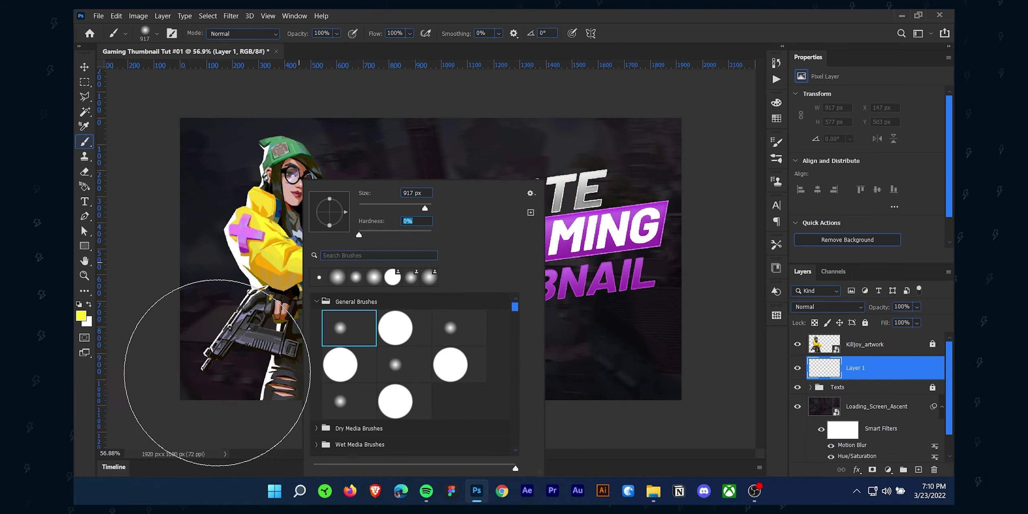
Paint a yellow glow across the lower left behind the character and set its layer's blend mode to Soft Light
click(216, 364)
click(378, 409)
click(396, 417)
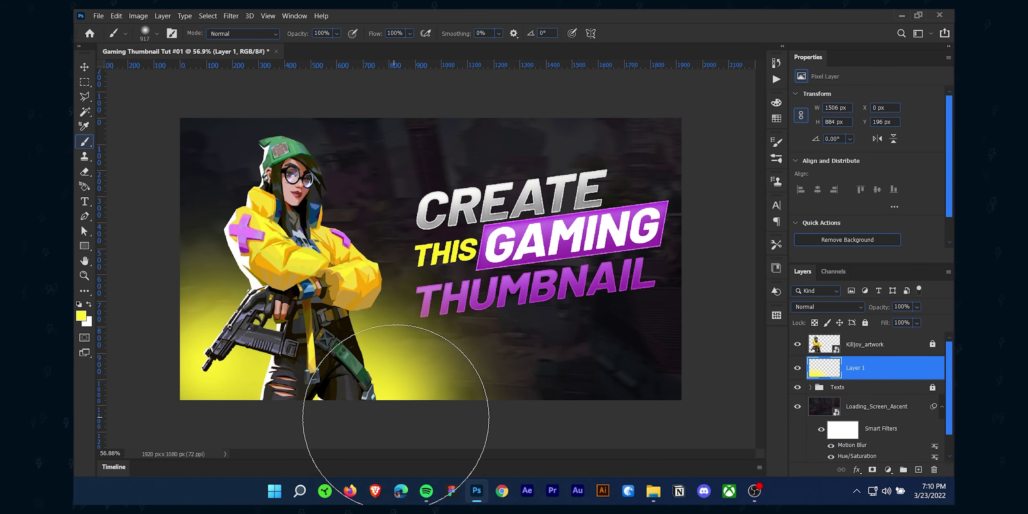
click(393, 417)
click(296, 412)
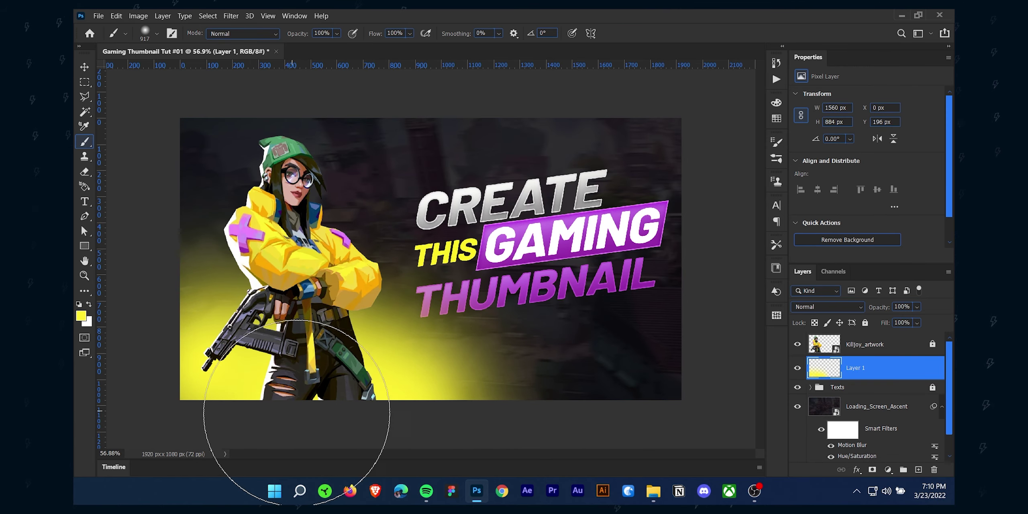
click(178, 393)
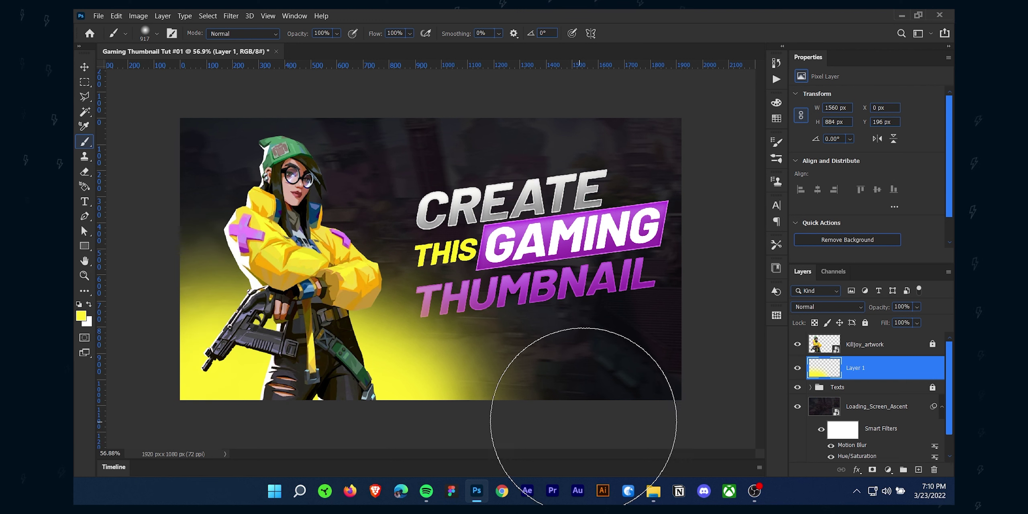
click(831, 307)
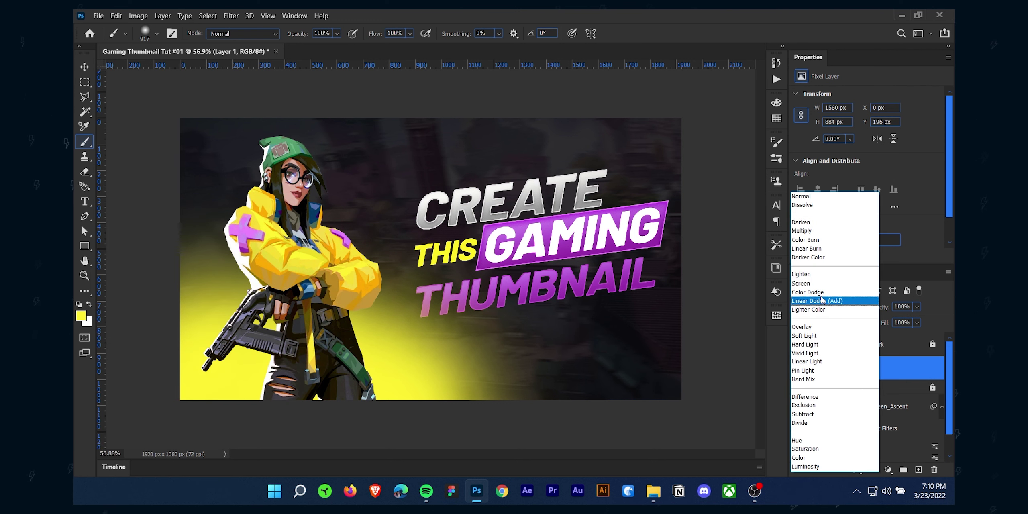
click(830, 337)
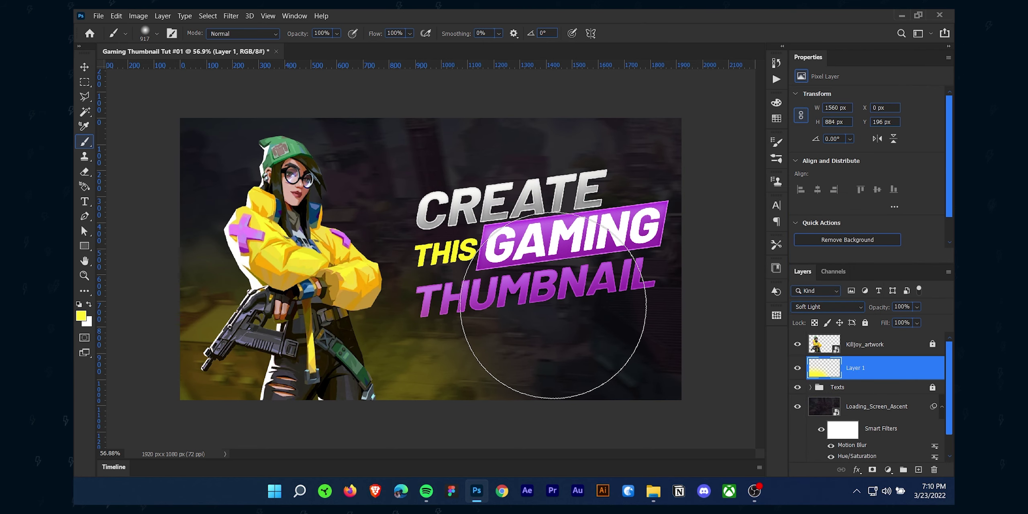
On a new layer, paint the upper-right area with purple sampled from the word "thumbnail" and set the blend mode to Soft Light
click(918, 468)
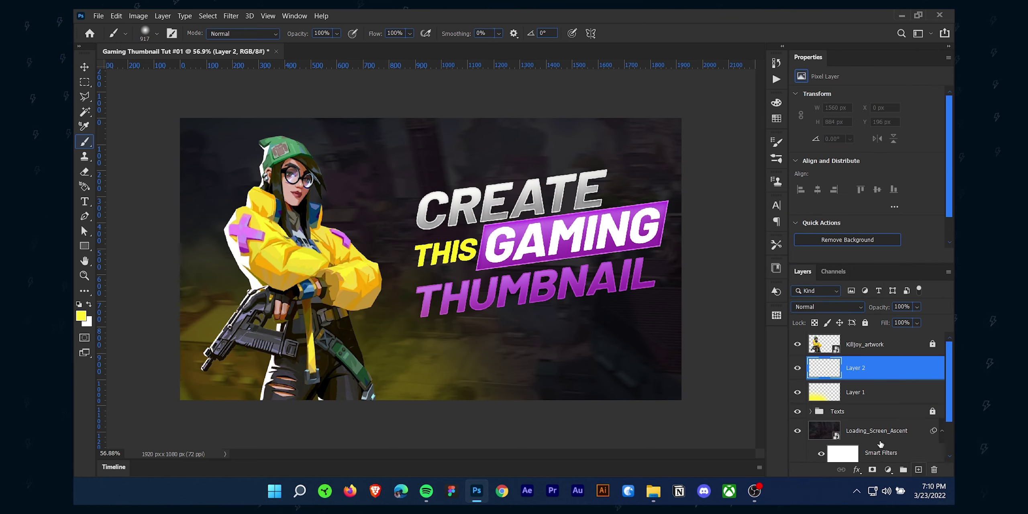
alt+click(598, 279)
mouse_move(665, 138)
mouse_down()
mouse_move(643, 126)
mouse_move(511, 137)
mouse_move(698, 149)
mouse_move(595, 103)
mouse_move(473, 92)
mouse_move(381, 104)
mouse_up()
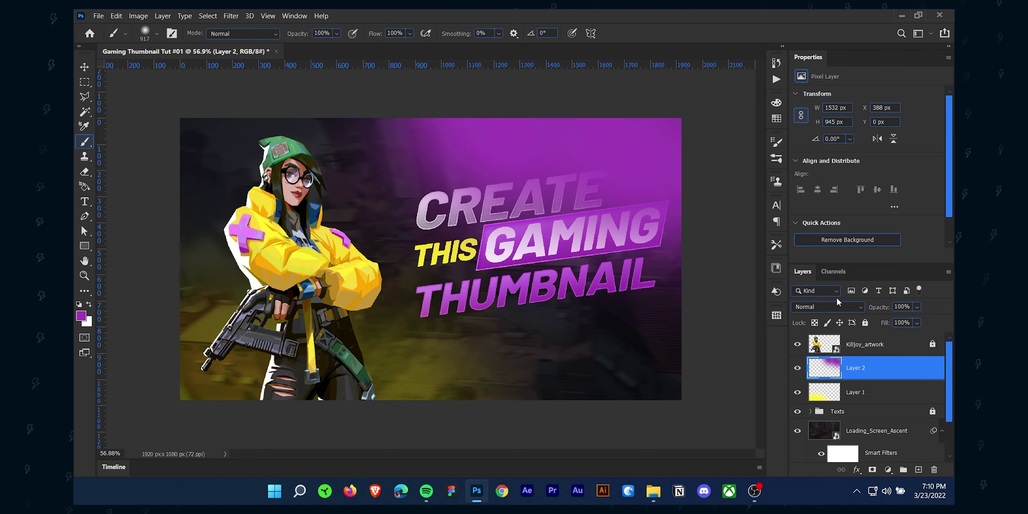
click(827, 307)
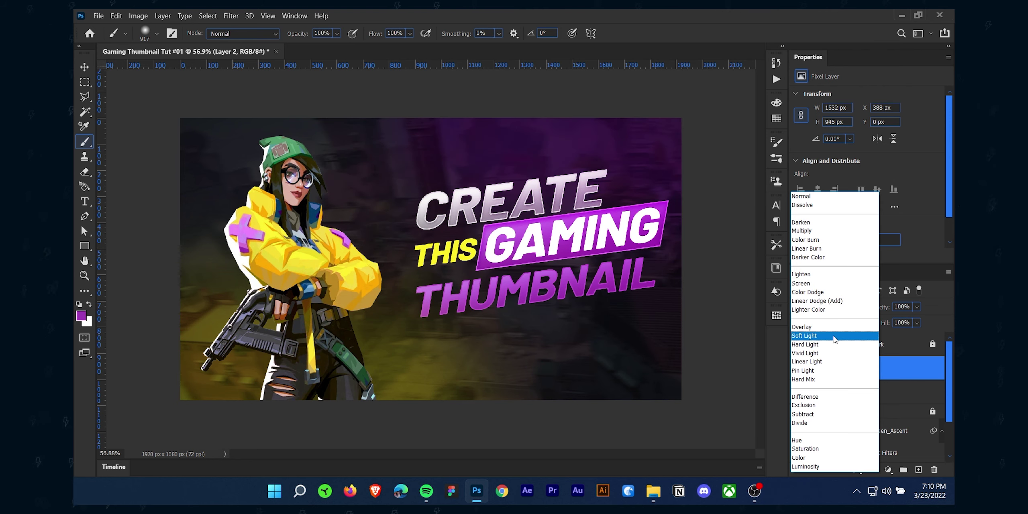
click(834, 339)
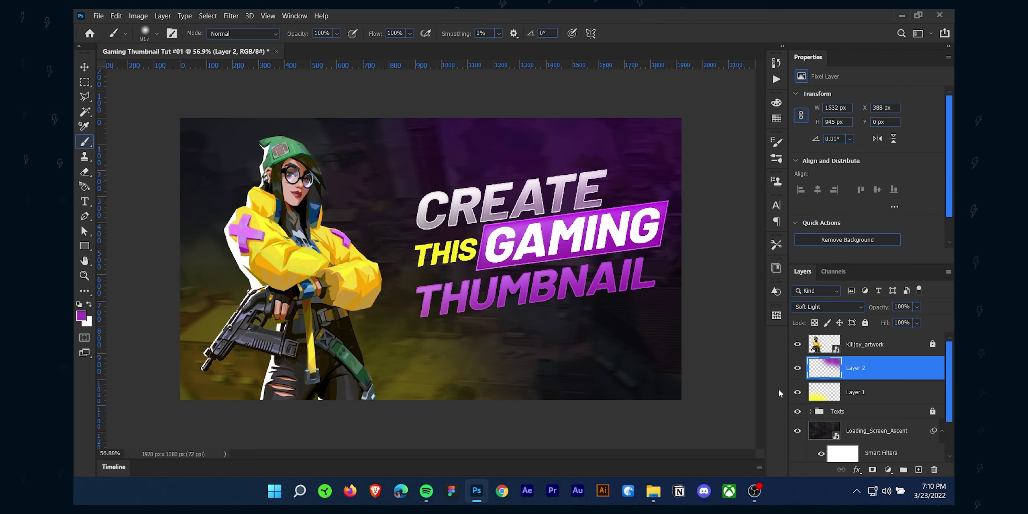
Add a new layer above Loading_Screen_Ascent and outline a diagonal jagged bolt-shaped selection behind the character with the Polygonal Lasso
click(863, 412)
scroll(864, 415, down, 1)
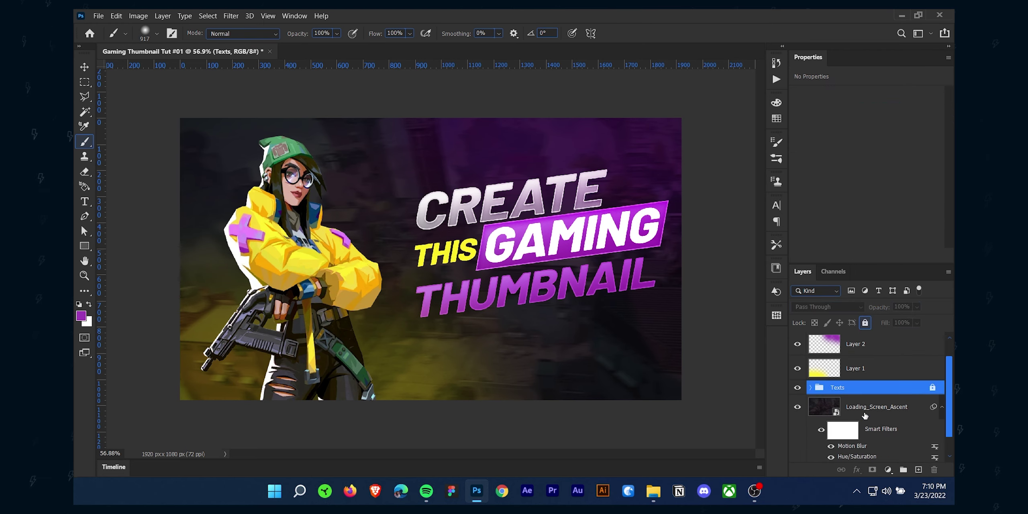
click(870, 409)
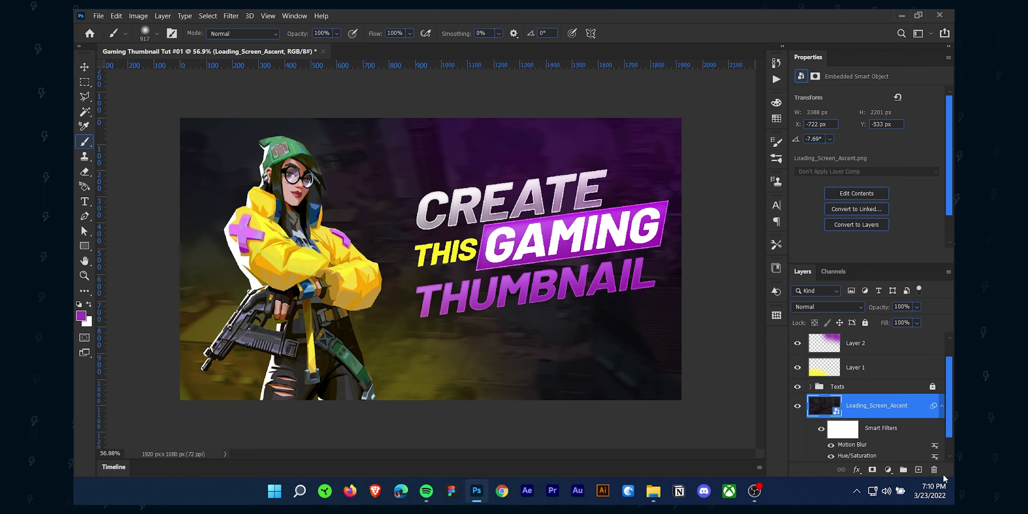
click(919, 469)
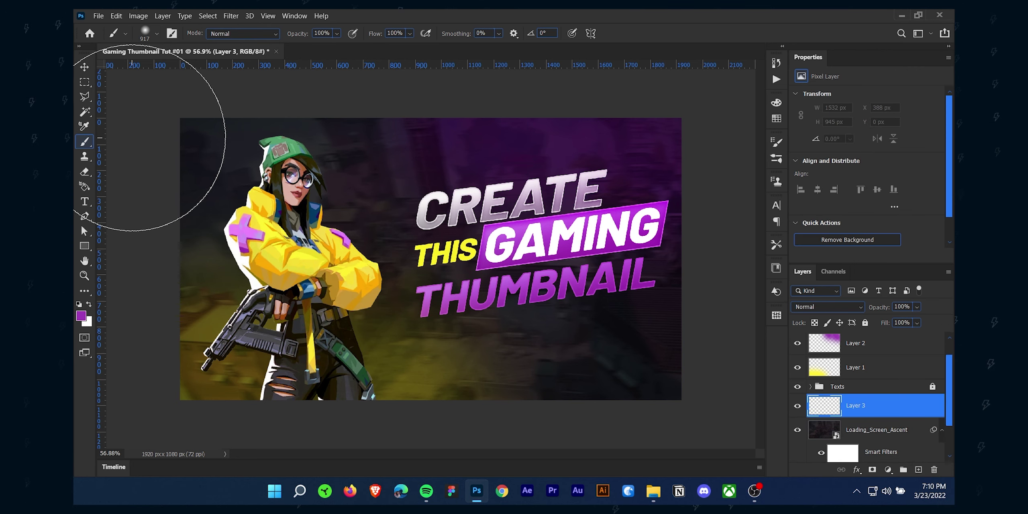
click(85, 98)
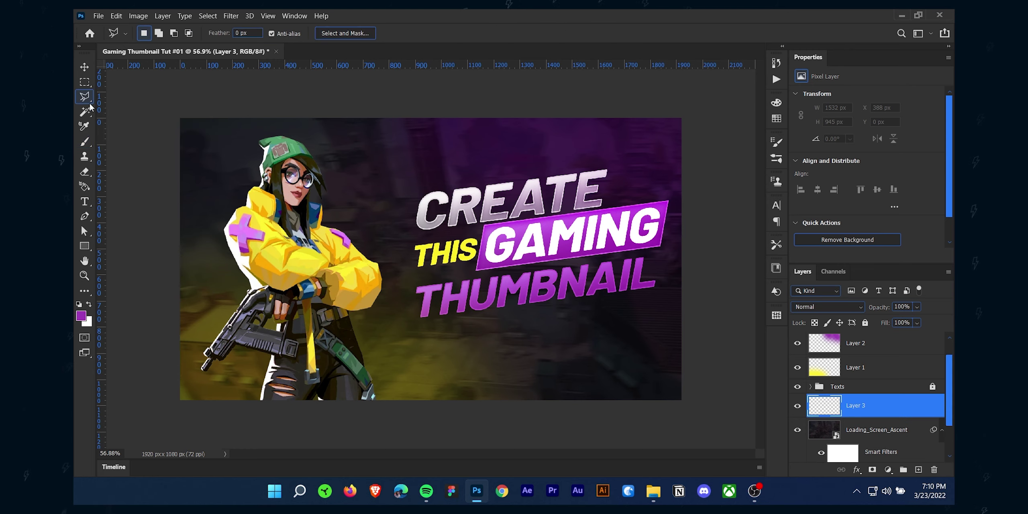
click(451, 115)
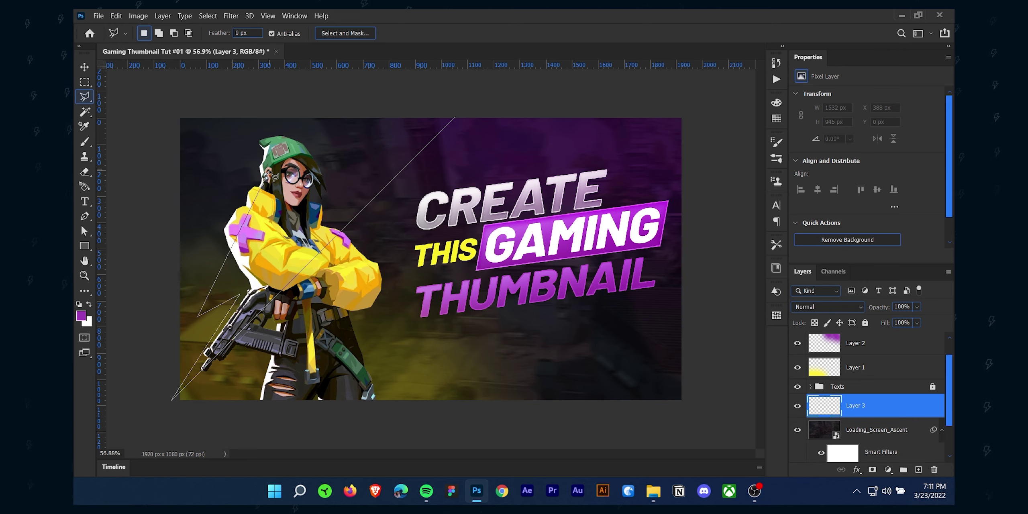
click(311, 104)
click(459, 111)
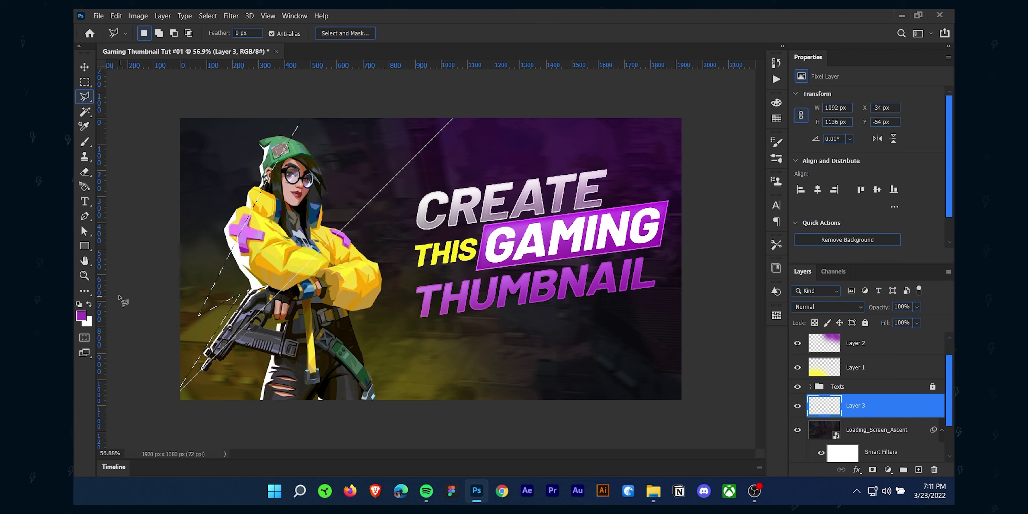
Fill the bolt selection with a darker green based on the character's beanie, 3b8857, and deselect it
click(81, 316)
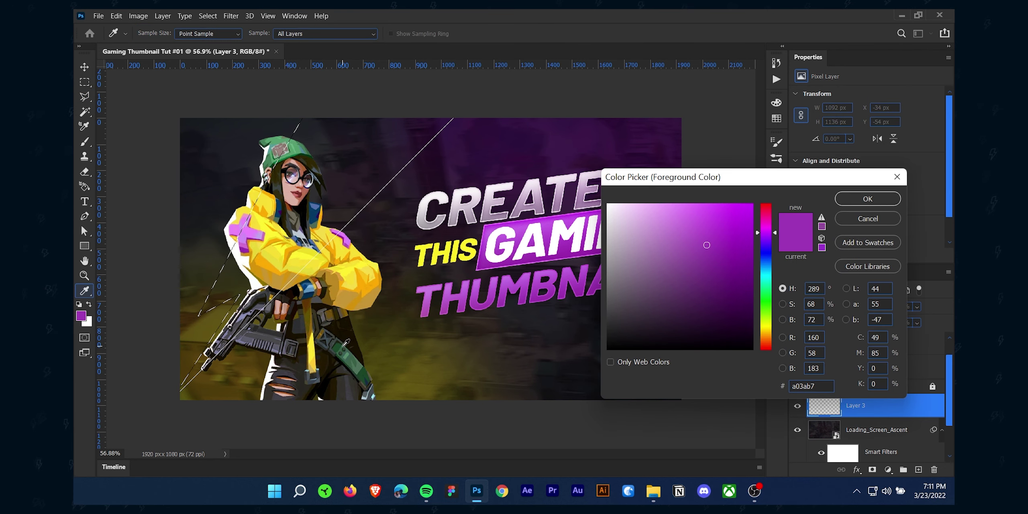
click(295, 138)
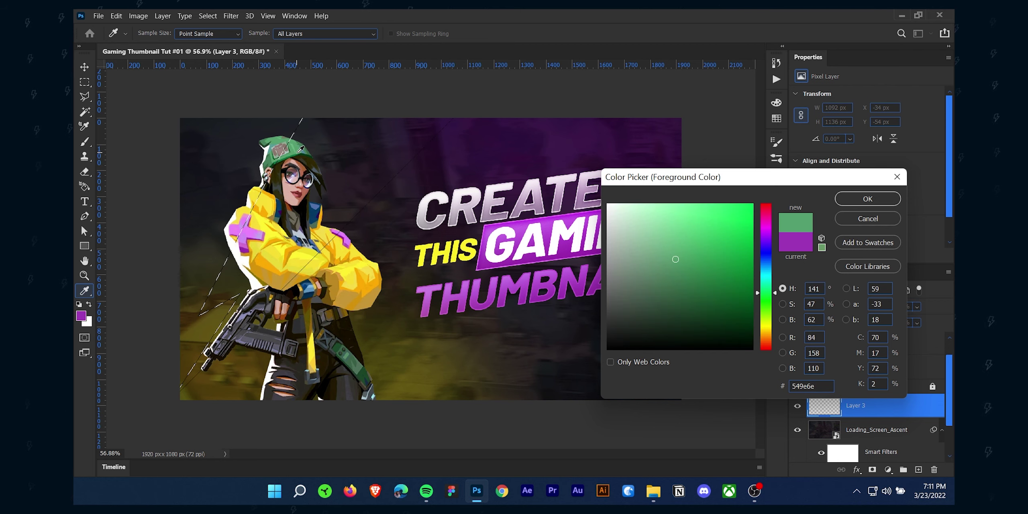
click(297, 153)
click(690, 272)
click(885, 196)
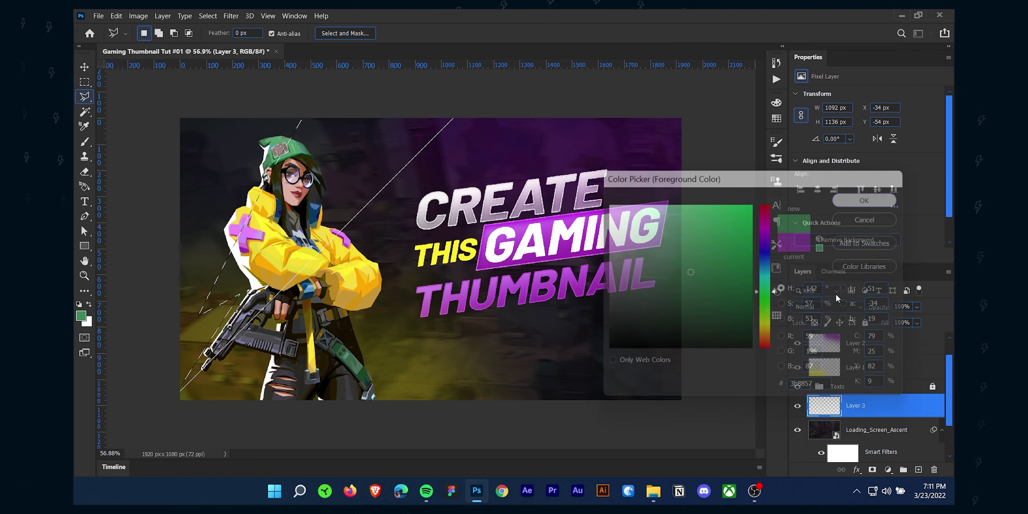
key(alt+BackSpace)
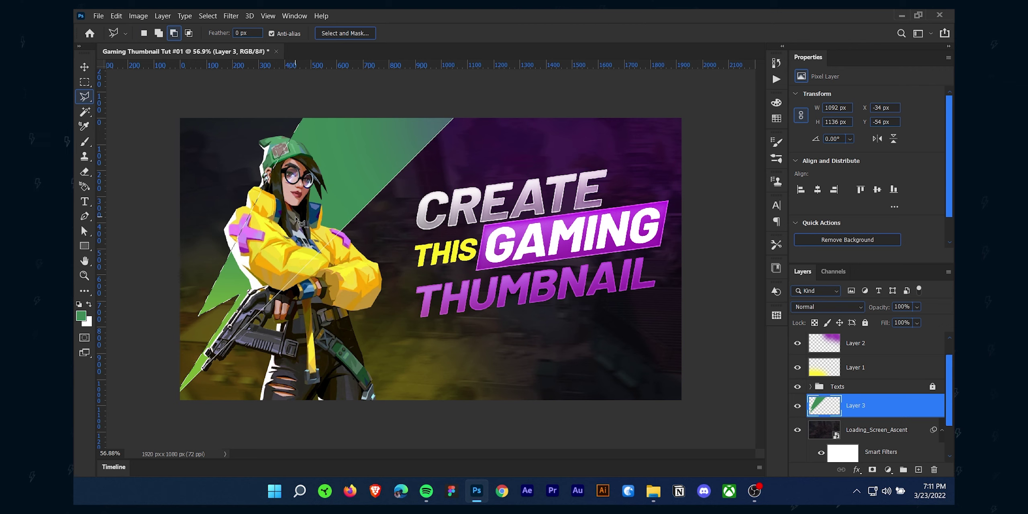
key(ctrl+d)
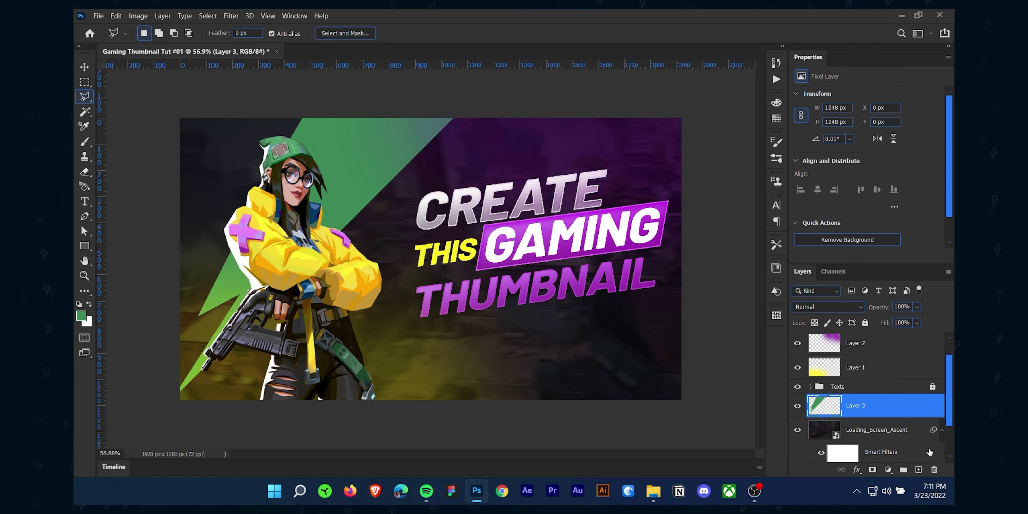
Add a new layer above the green shape and outline a second jagged selection in the upper-left corner, about 779 x 953 px
click(919, 470)
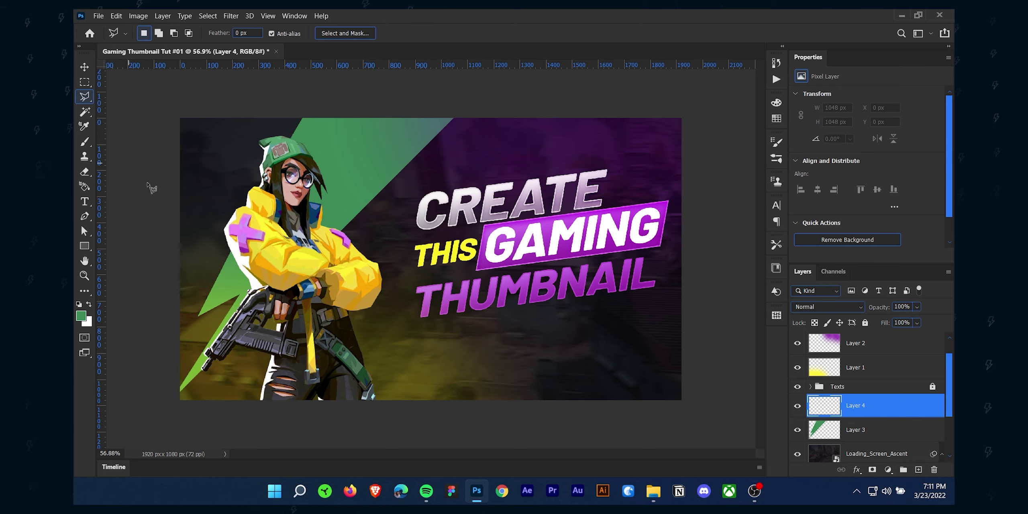
click(342, 112)
click(224, 289)
click(226, 233)
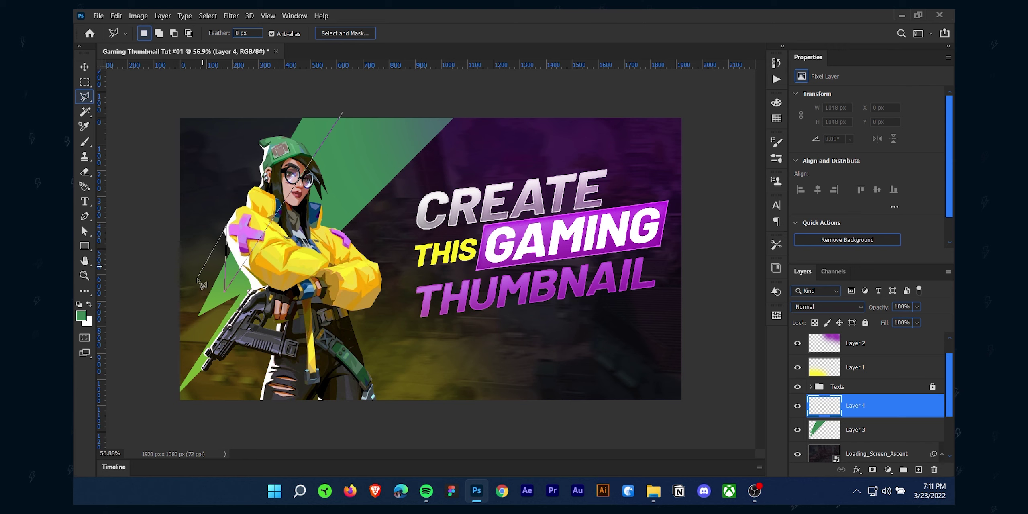
click(160, 342)
click(232, 104)
click(363, 94)
click(343, 113)
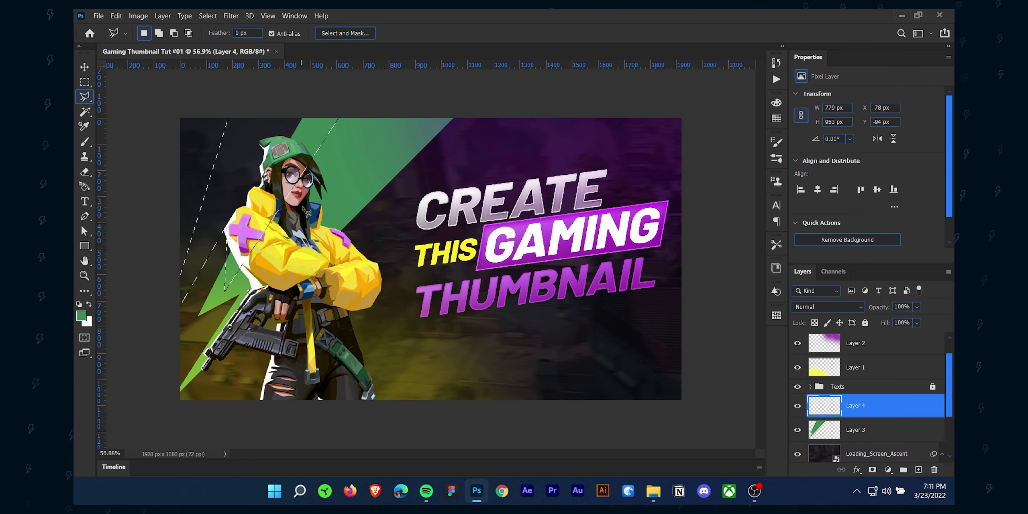
Fill the second selection with purple sampled from the title, deselect it, and move the green shape's layer above the purple one
click(82, 315)
click(442, 293)
click(867, 198)
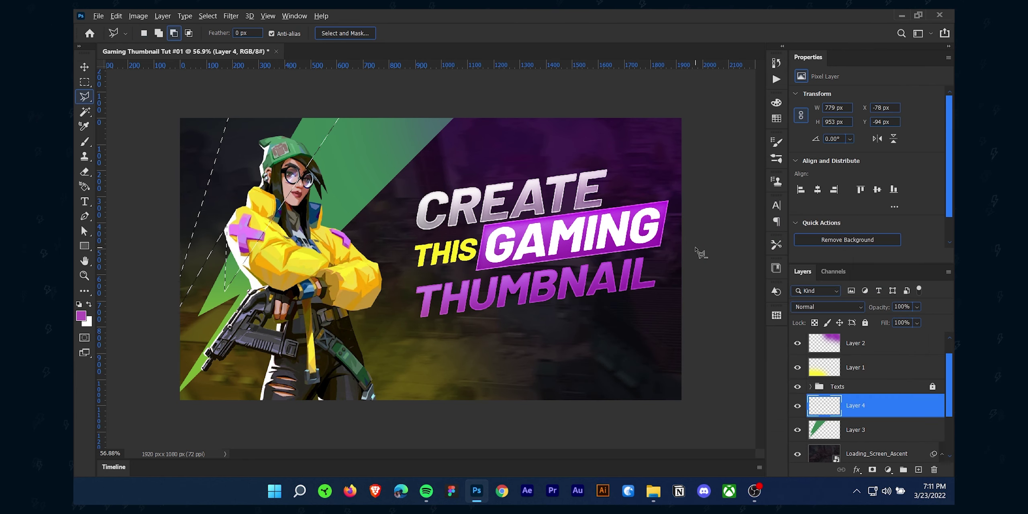
key(alt+BackSpace)
key(ctrl+d)
drag(878, 434, 859, 400)
Change the blend modes of the purple and green shape layers so both shapes darken and merge into the background
key(v)
scroll(281, 171, down, 3)
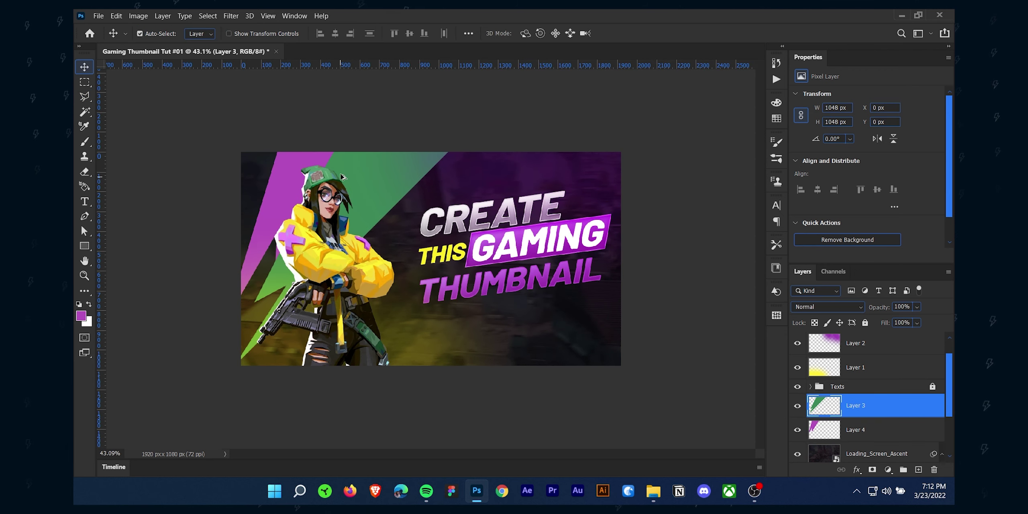
mouse_move(281, 170)
mouse_down()
mouse_move(275, 157)
mouse_move(286, 154)
mouse_up()
click(828, 306)
click(846, 354)
click(901, 415)
click(901, 416)
click(827, 306)
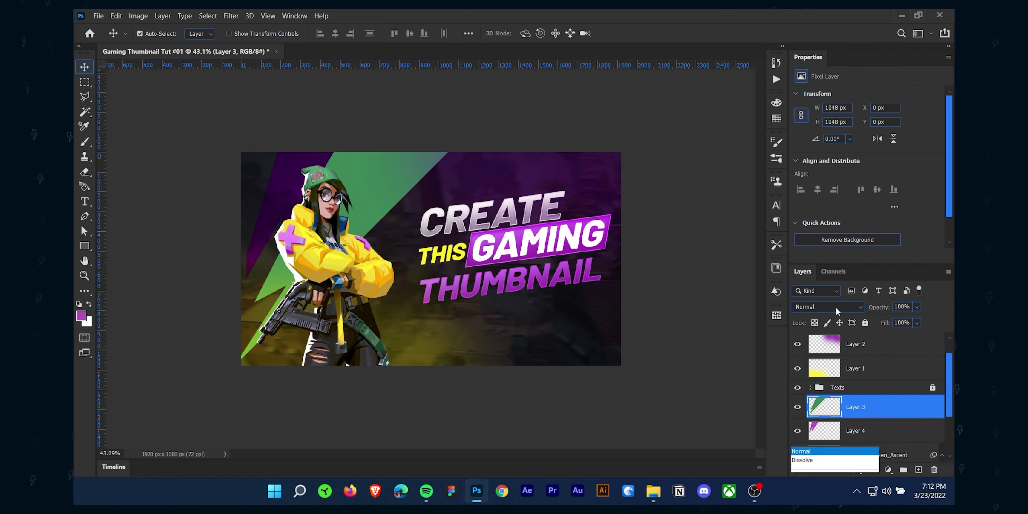
click(825, 346)
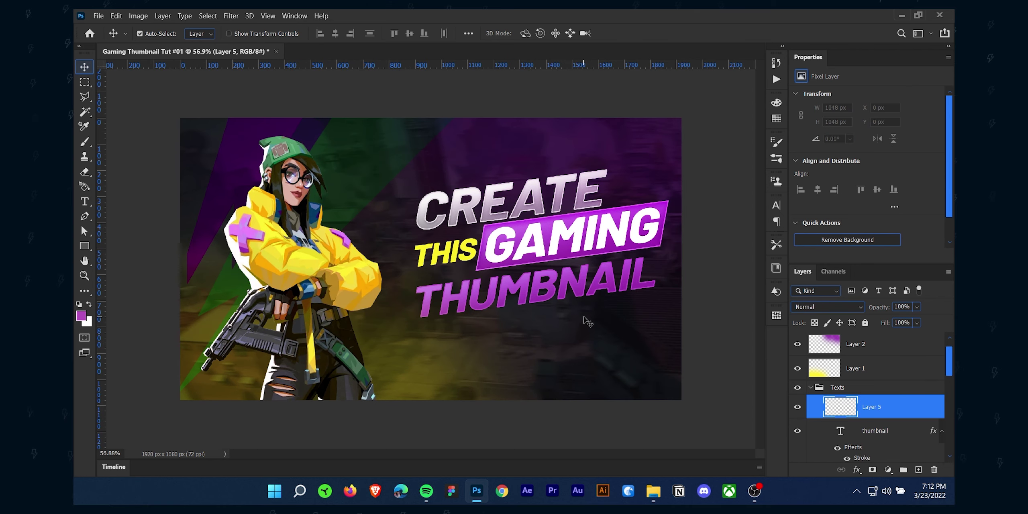
Paint a straight soft 163 px streak in the title's light purple along the word "thumbnail" on the new layer above it
drag(502, 267, 479, 284)
alt+click(476, 289)
drag(441, 318, 406, 311)
click(425, 303)
shift+click(652, 276)
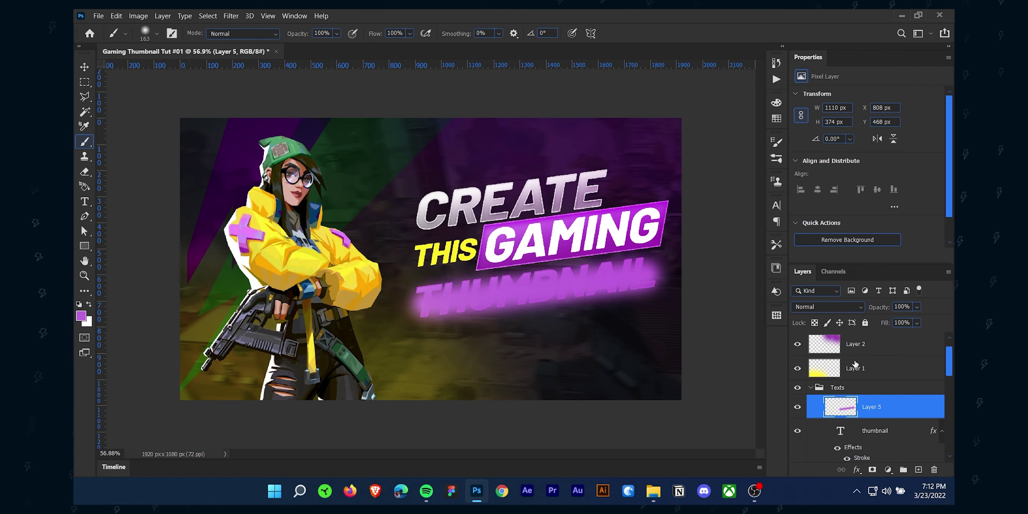
Apply a strong Gaussian Blur to the purple streak over "thumbnail" and set its layer's blend mode to Hard Light
click(238, 19)
mouse_move(353, 179)
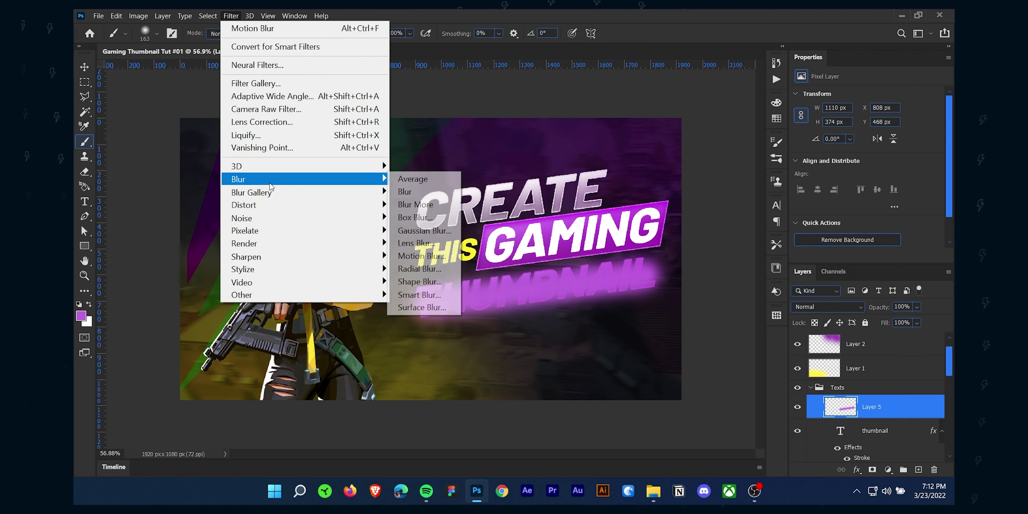
click(420, 231)
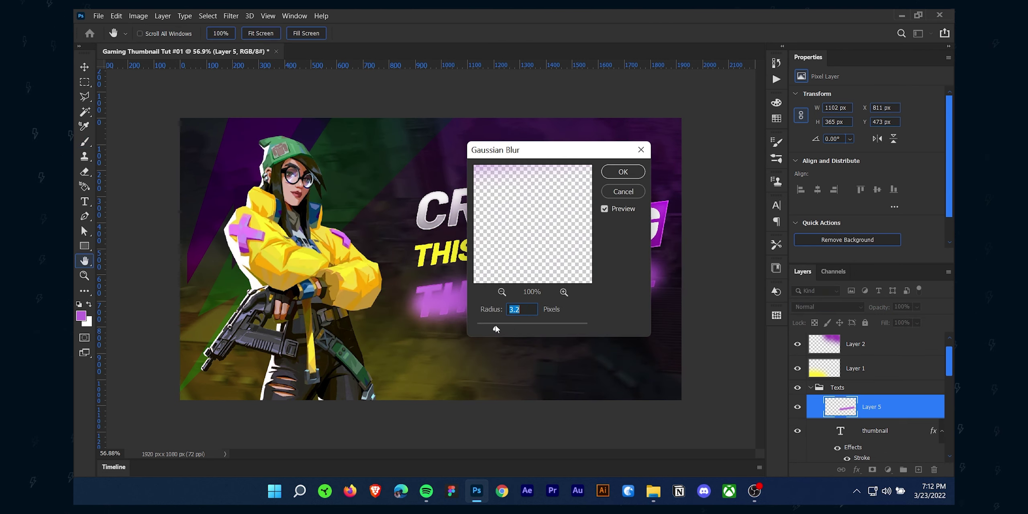
drag(497, 328, 552, 324)
click(623, 171)
key(b)
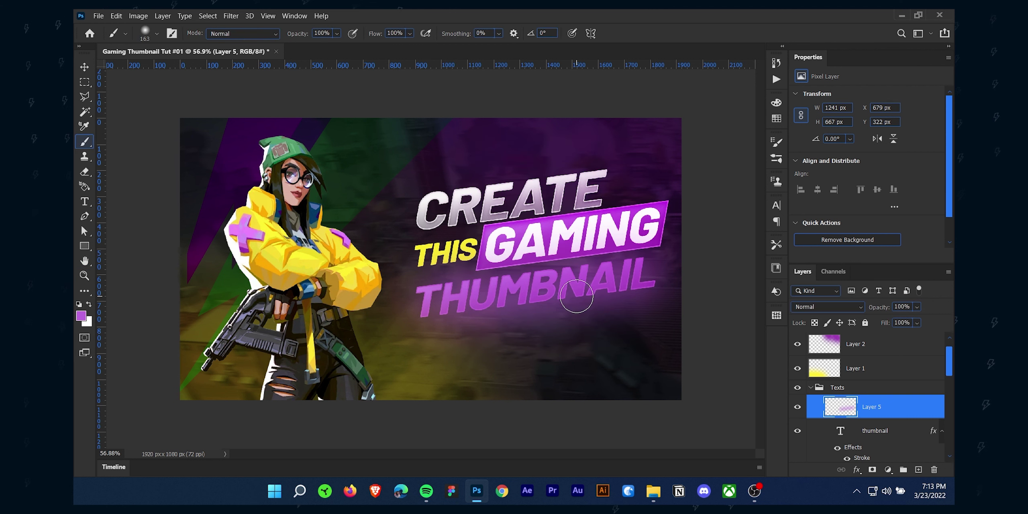
click(824, 311)
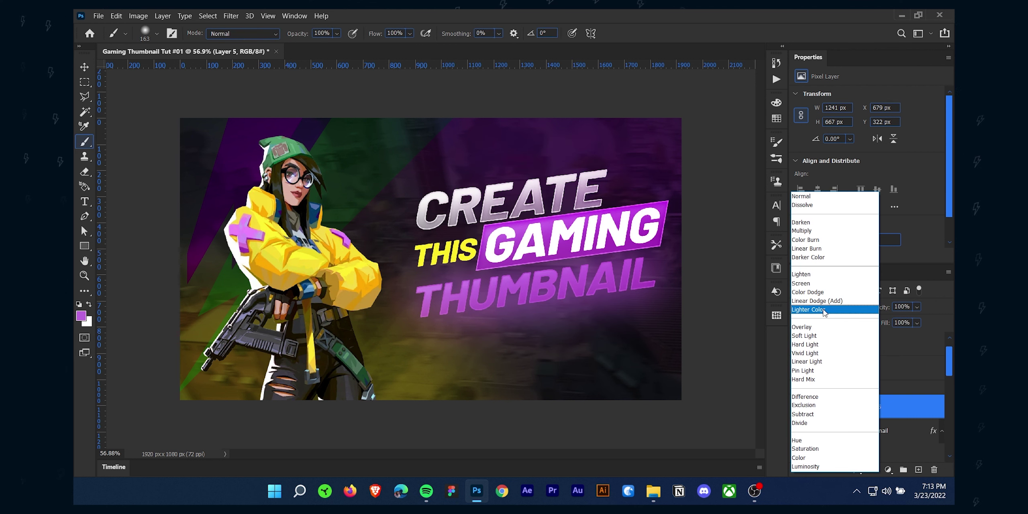
click(822, 344)
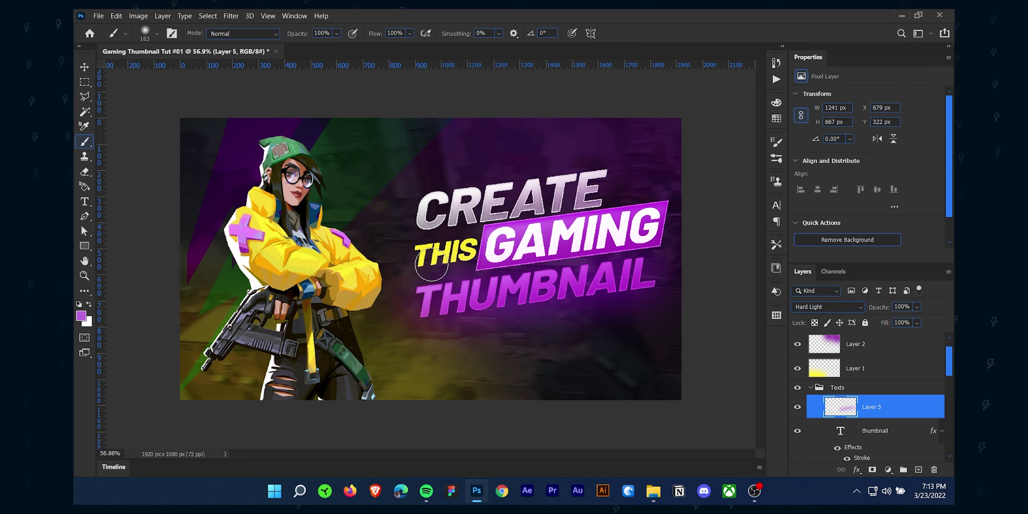
Duplicate the yellow "this" text layer
scroll(885, 412, down, 3)
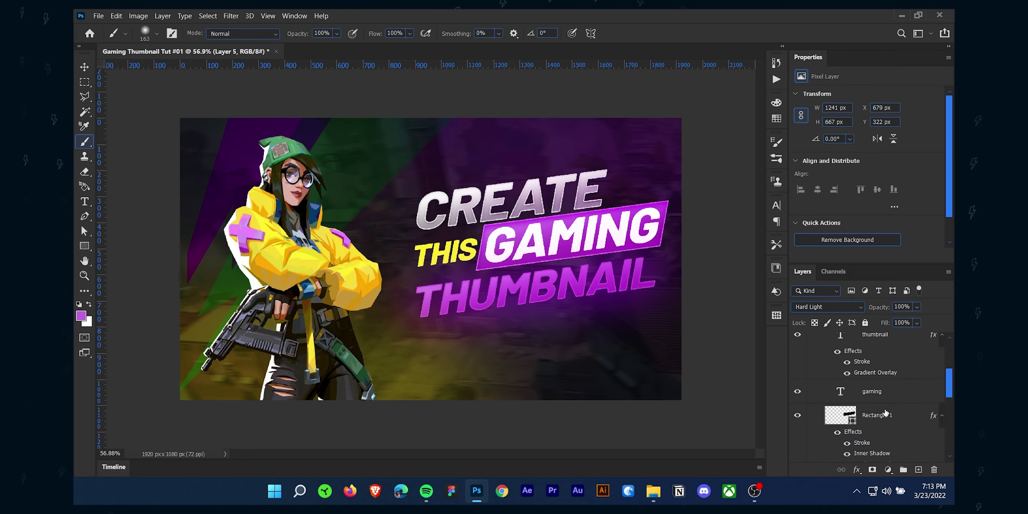
scroll(901, 396, down, 3)
click(908, 418)
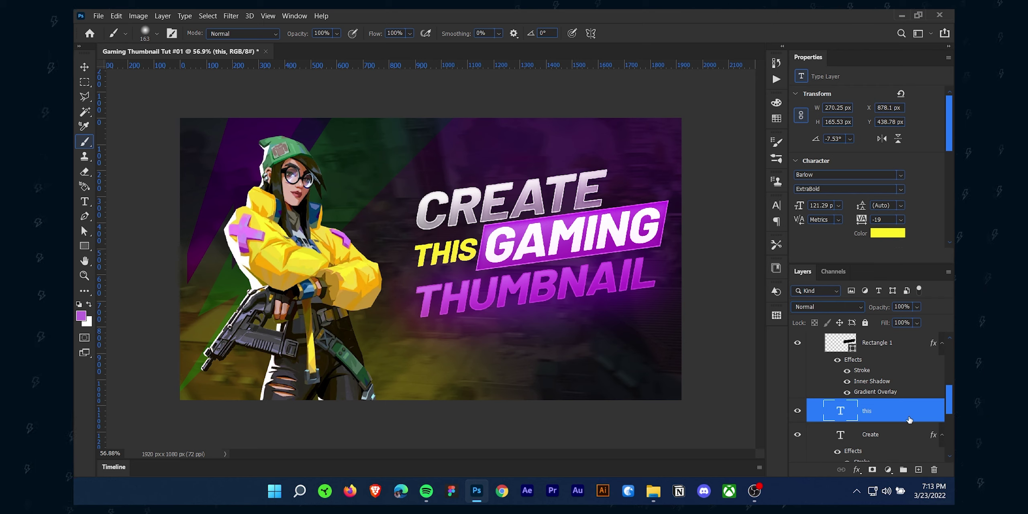
key(ctrl+j)
Convert the "this" copy to a smart object and apply a Gaussian Blur with a 13.9 px radius to it
click(231, 15)
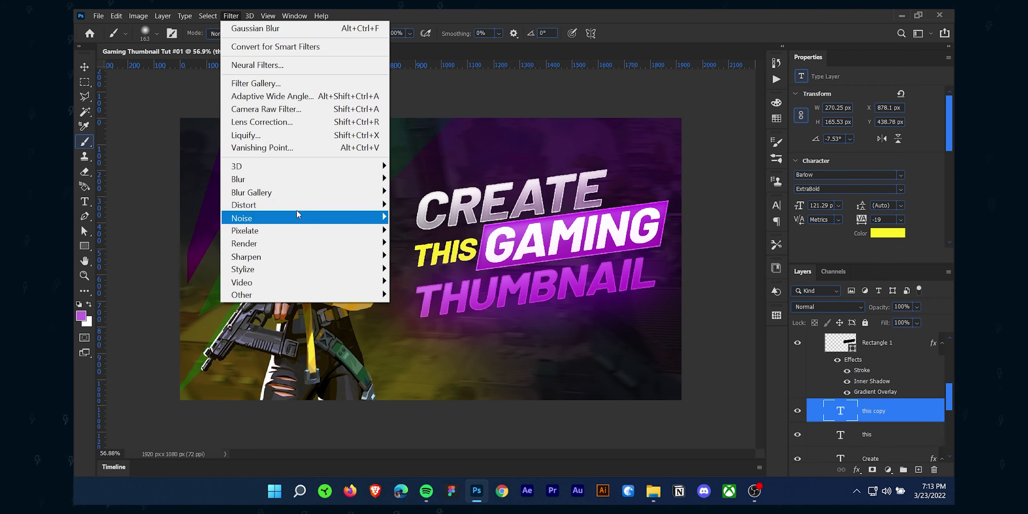
mouse_move(286, 184)
click(435, 234)
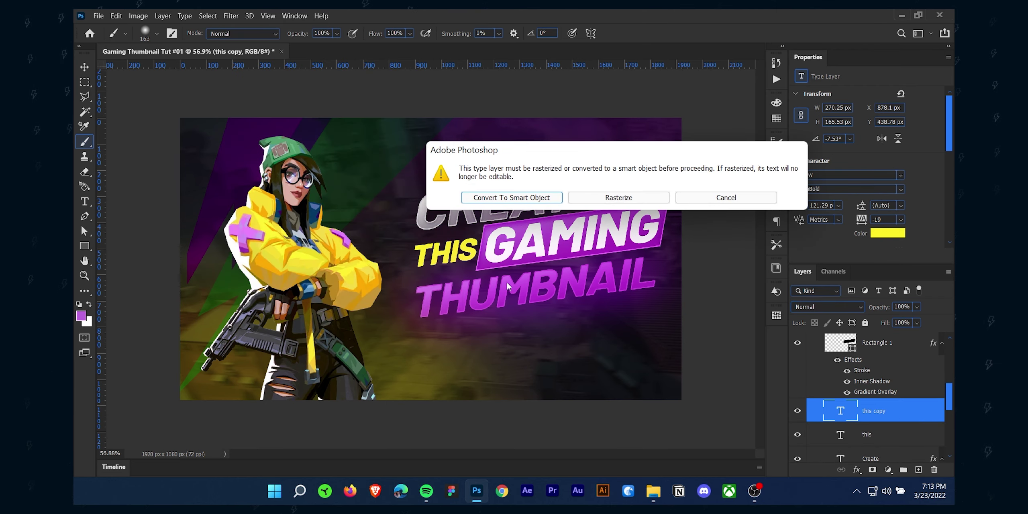
click(521, 197)
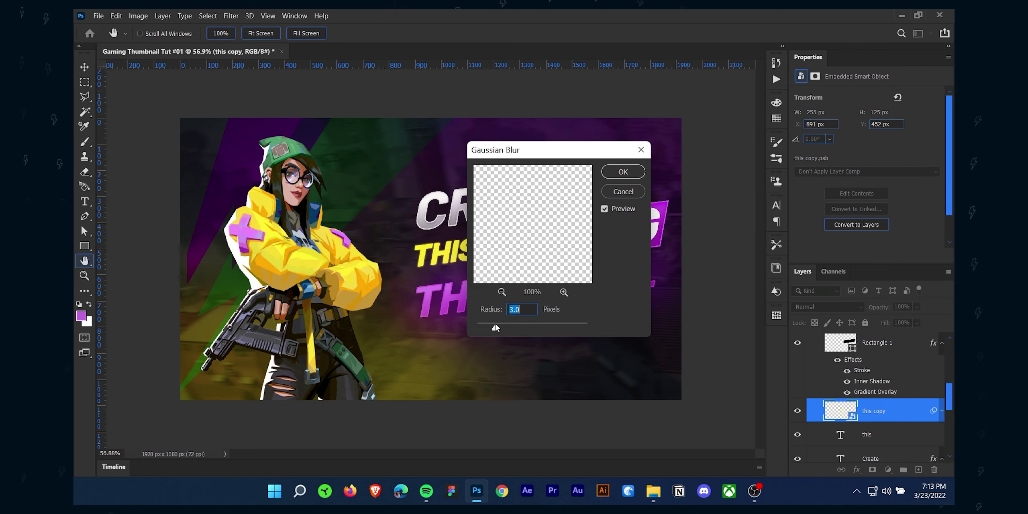
drag(496, 327, 522, 328)
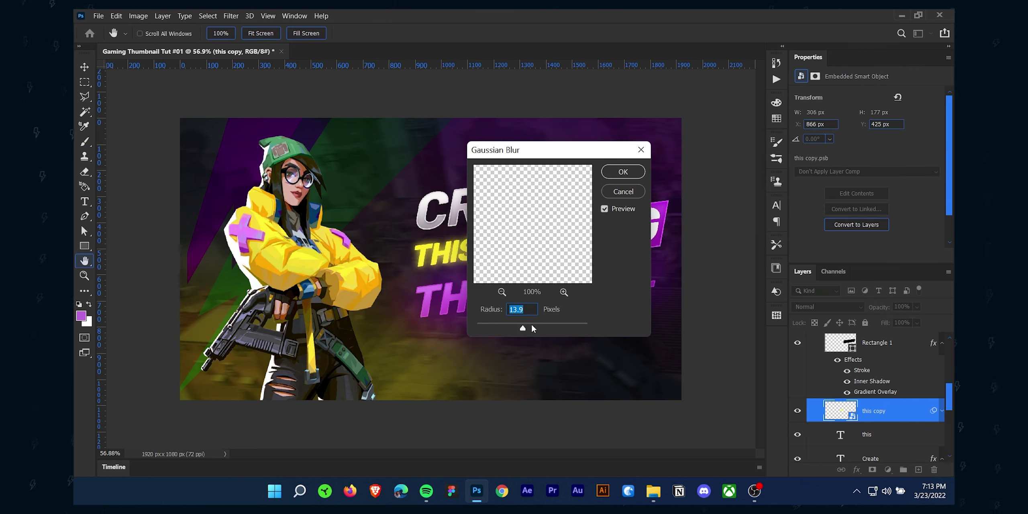
click(623, 171)
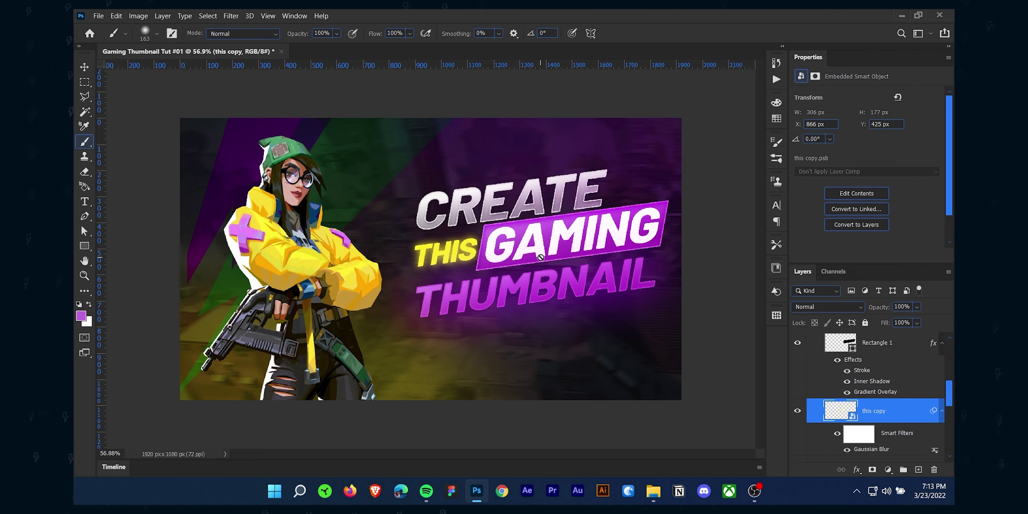
Lock the purple and yellow glow layers, Layer 2 and Layer 1, against selection and movement
key(v)
click(562, 191)
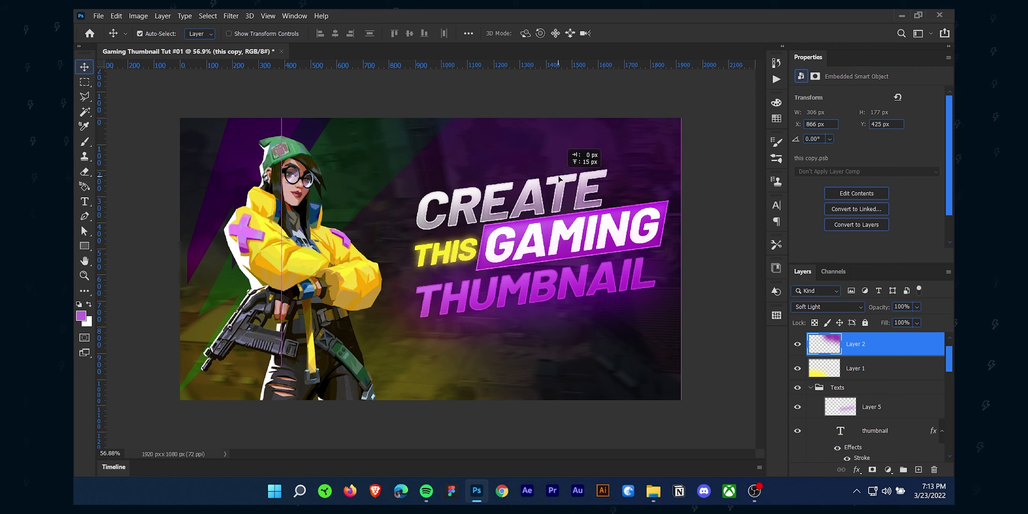
scroll(879, 392, down, 1)
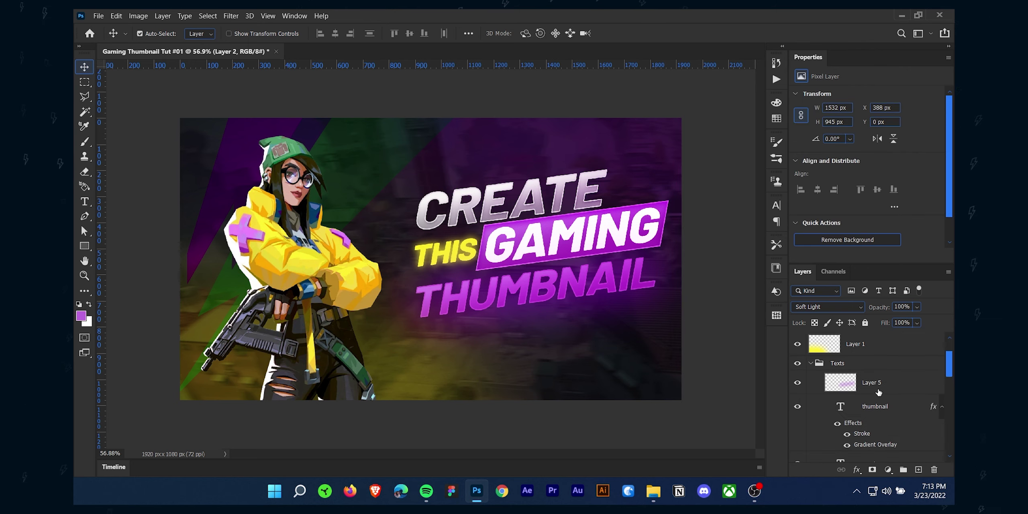
scroll(892, 423, down, 3)
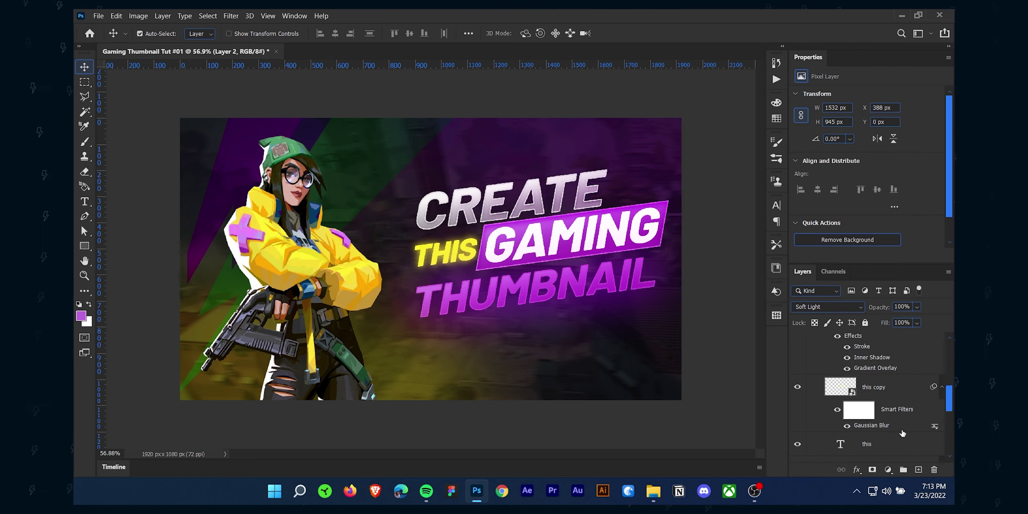
scroll(908, 407, down, 2)
click(564, 202)
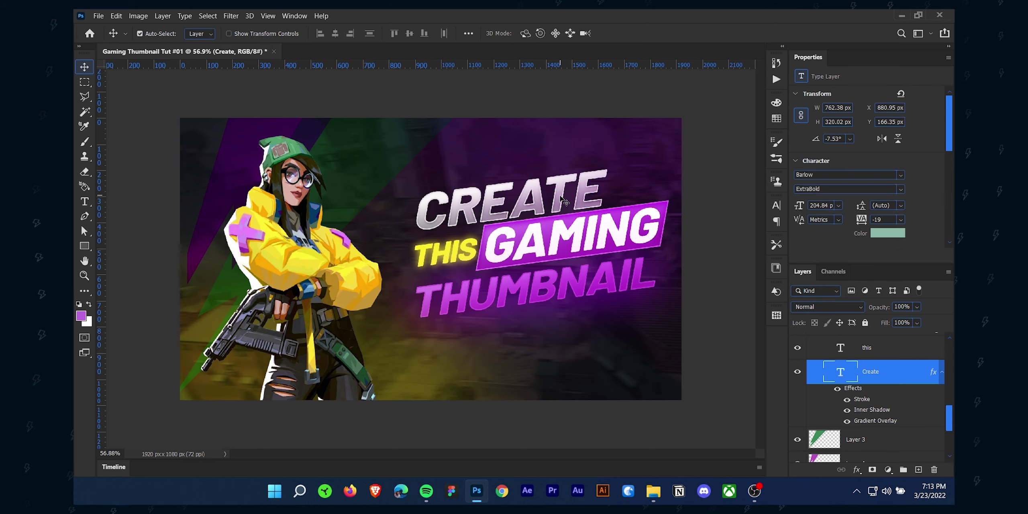
click(559, 186)
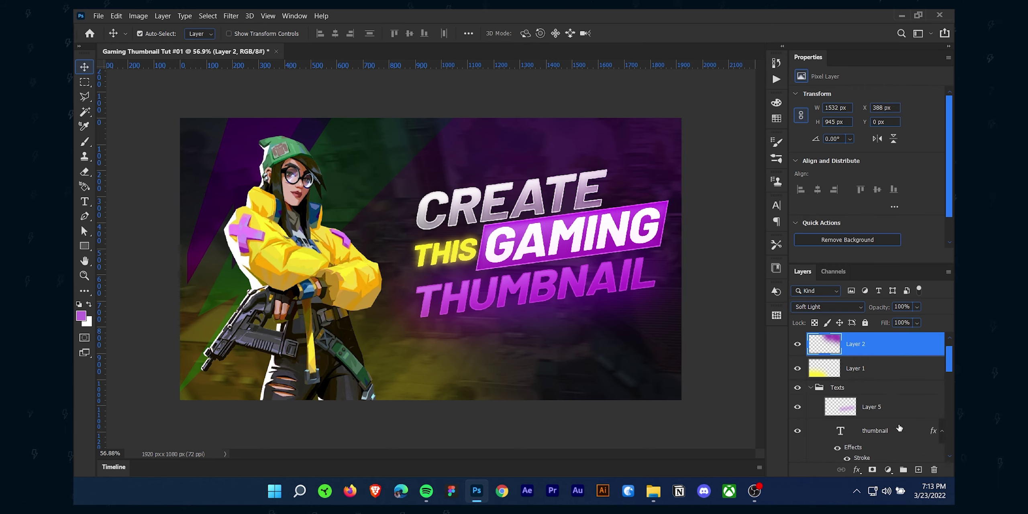
click(865, 323)
click(879, 370)
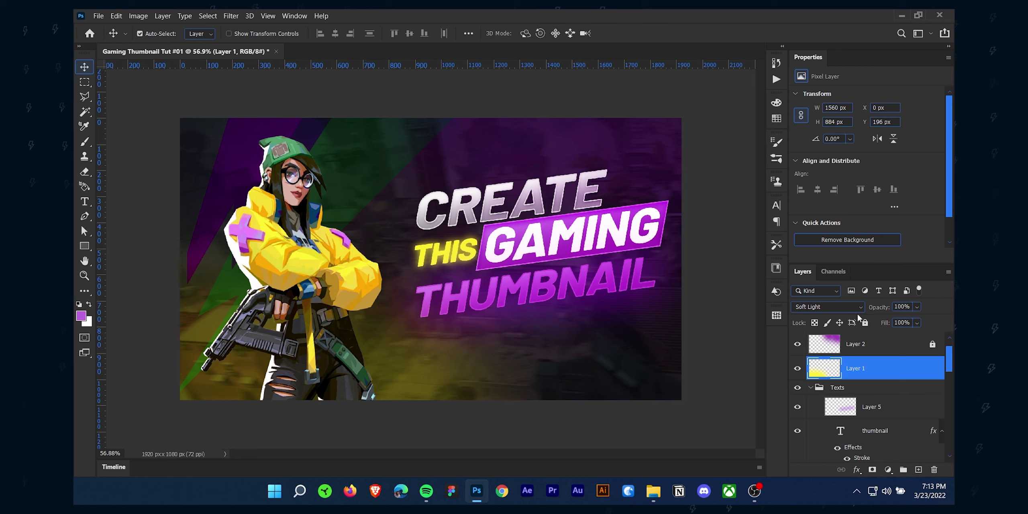
click(864, 323)
drag(563, 179, 563, 175)
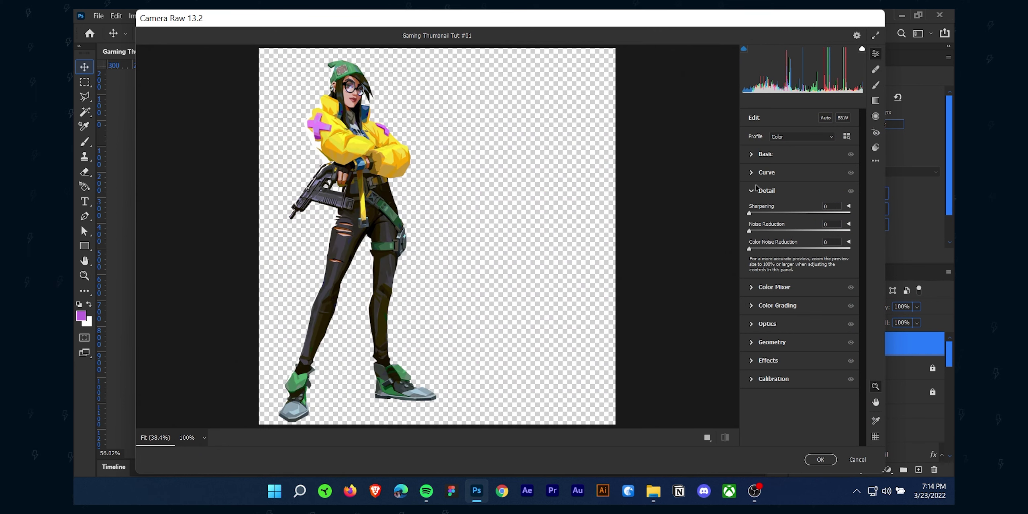
Adjust the Killjoy artwork in Camera Raw: Exposure +0.65, Contrast +67, Shadows +23, Whites +15, Blacks -45, Clarity +69
click(752, 157)
drag(799, 227, 806, 227)
drag(799, 241, 833, 240)
drag(800, 266, 834, 288)
scroll(803, 324, down, 2)
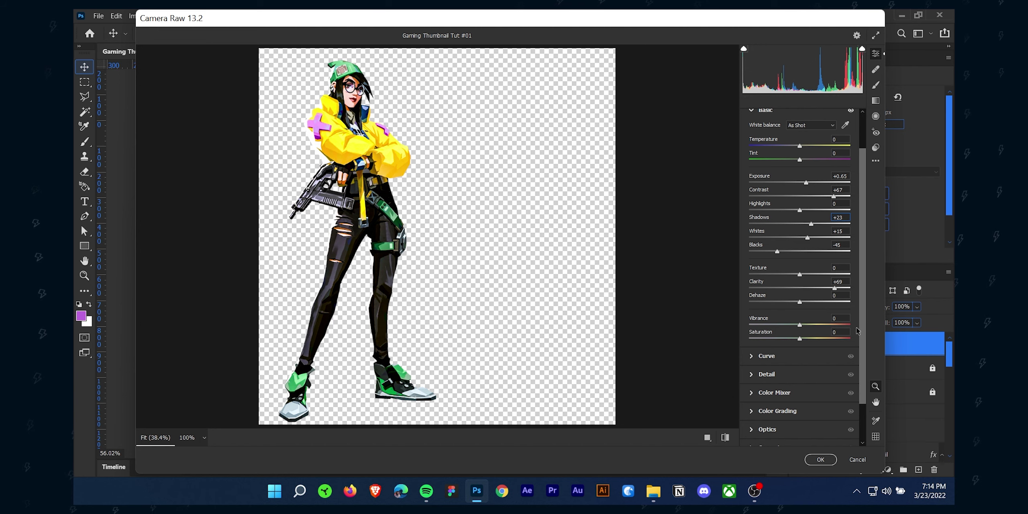
click(821, 459)
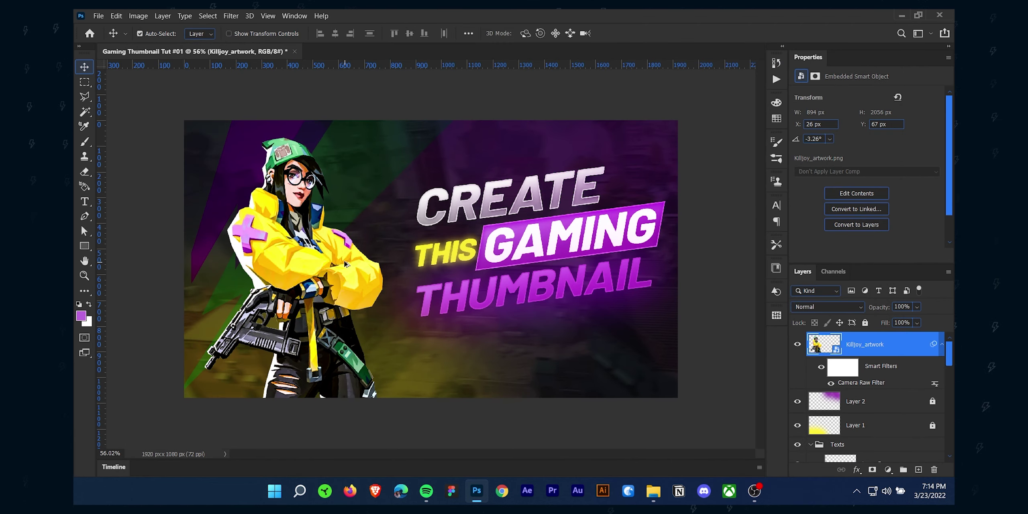
Duplicate the Killjoy artwork layer and enlarge the lower one to about 917 x 2106 px, extending beyond the upper figure's outline
scroll(345, 263, up, 6)
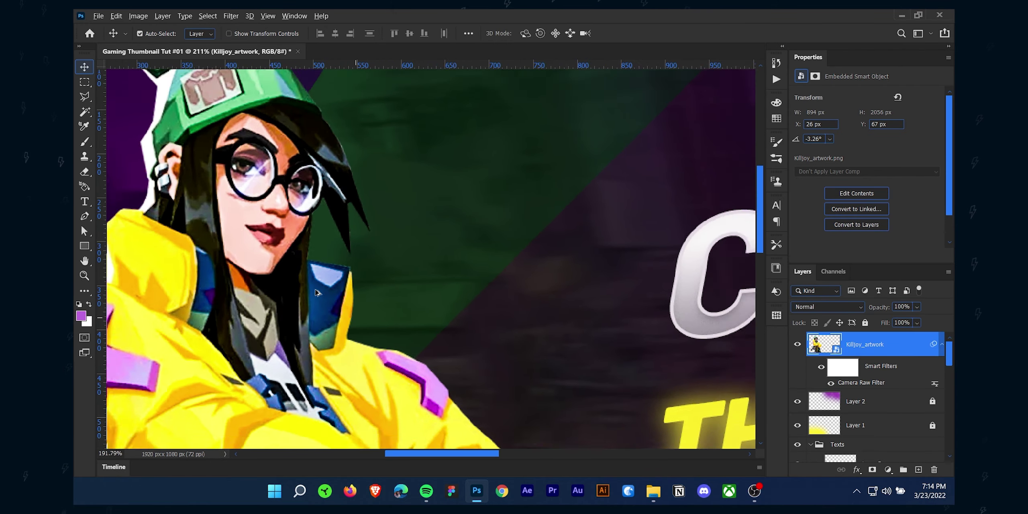
key(ctrl+0)
key(ctrl+j)
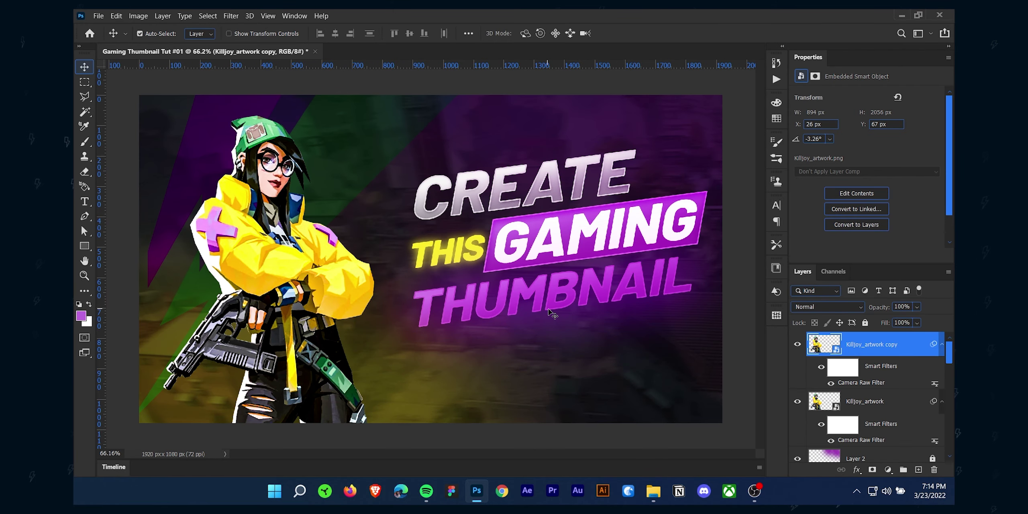
click(895, 408)
key(ctrl+t)
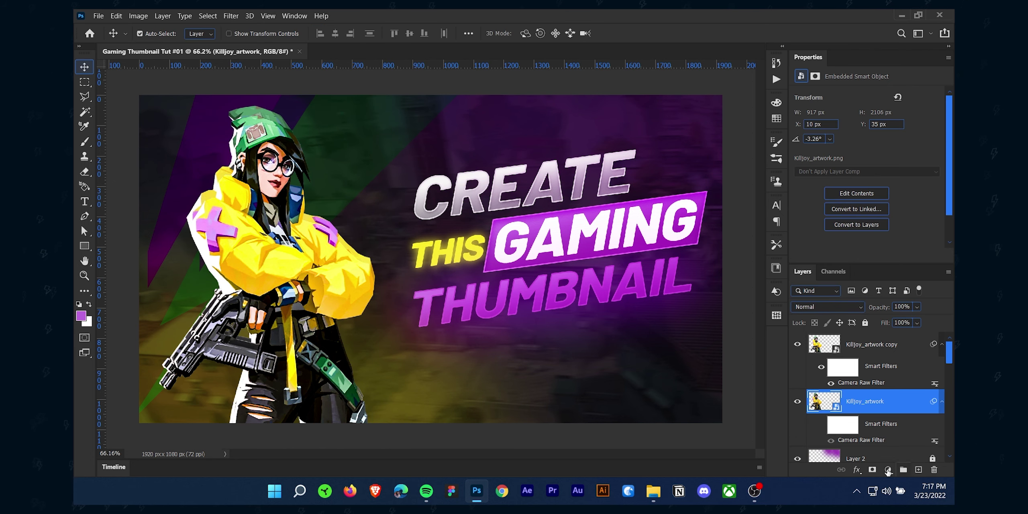
Add a red-to-yellow gradient fill layer from the Oranges presets between the two Killjoy layers
click(888, 470)
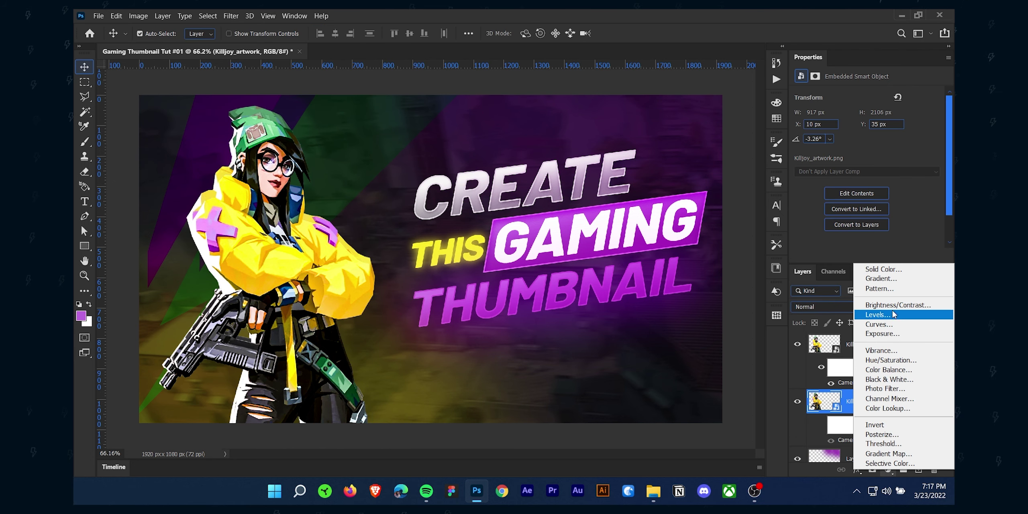
click(879, 278)
click(613, 326)
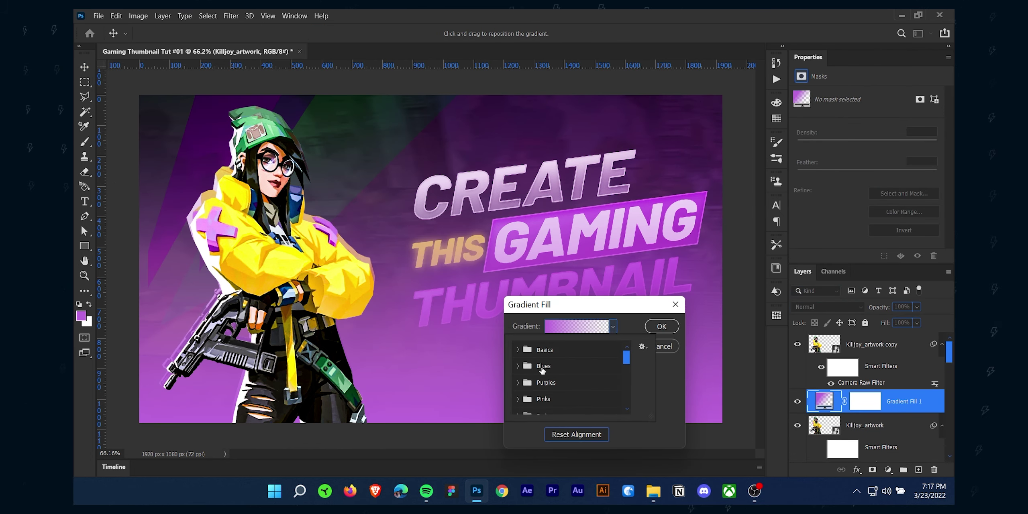
scroll(517, 368, down, 2)
click(516, 367)
scroll(517, 369, down, 2)
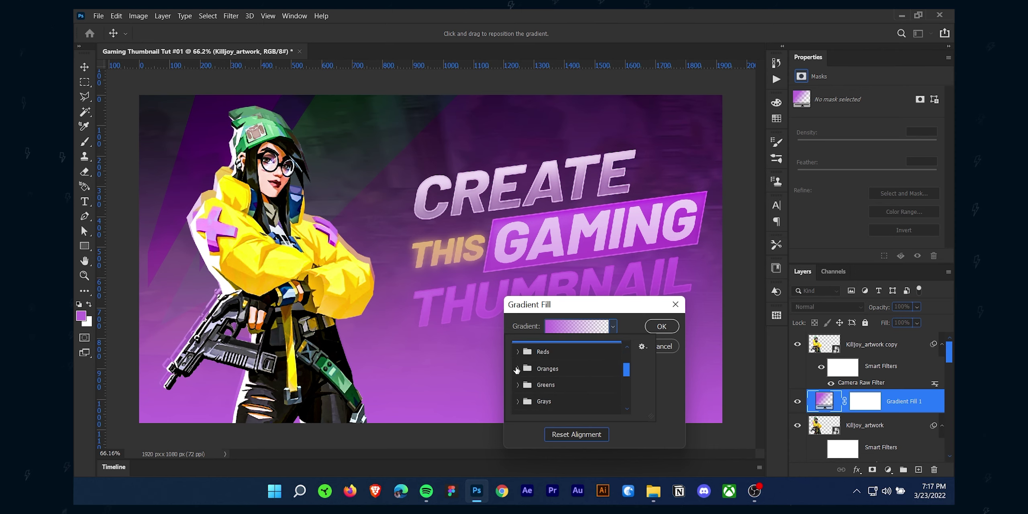
click(518, 369)
click(547, 382)
click(662, 326)
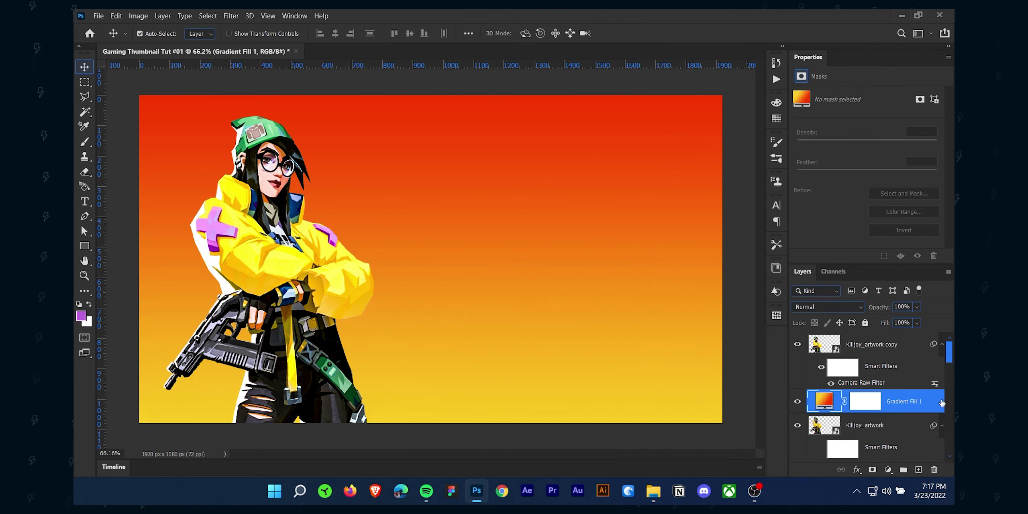
Clip the gradient fill to the lower Killjoy layer and set its blend mode to Overlay
scroll(923, 402, down, 3)
scroll(922, 403, up, 3)
right_click(929, 404)
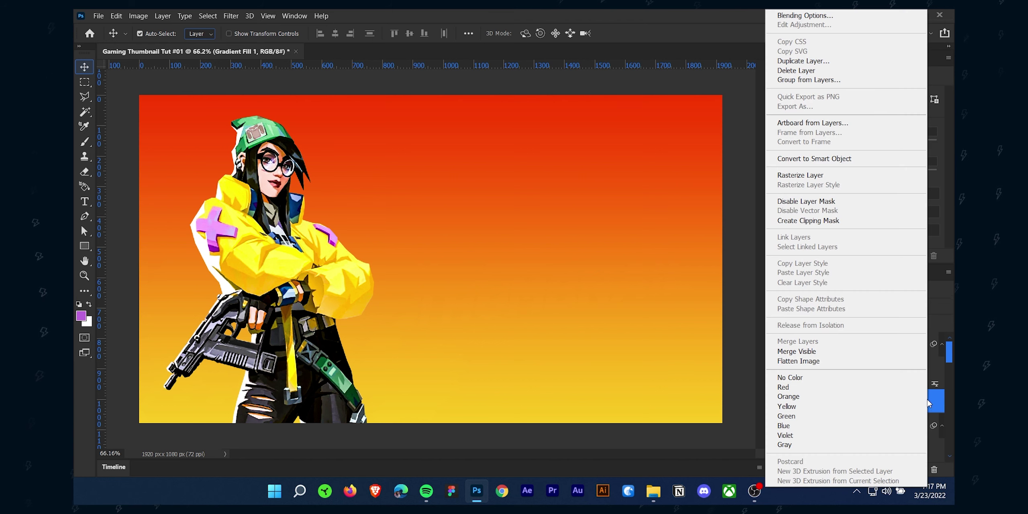
click(832, 223)
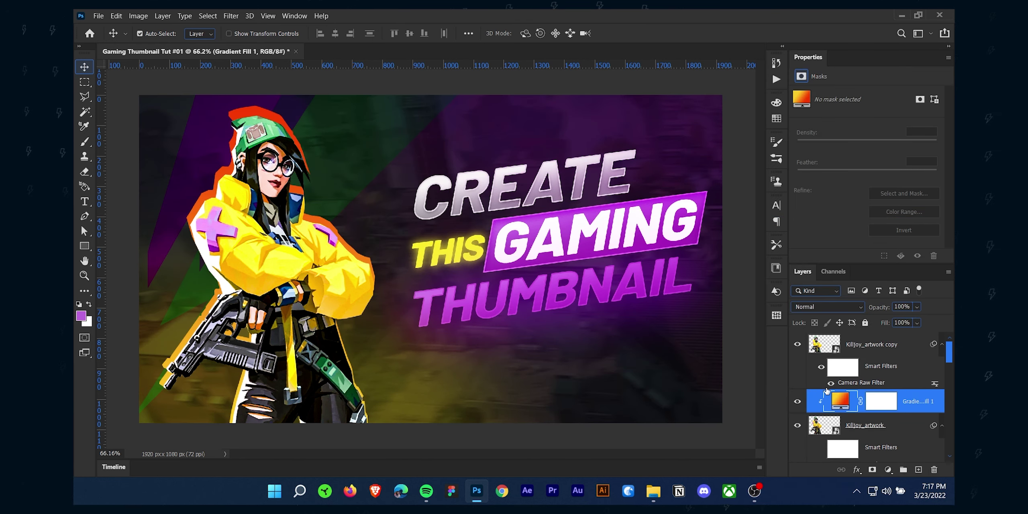
click(836, 308)
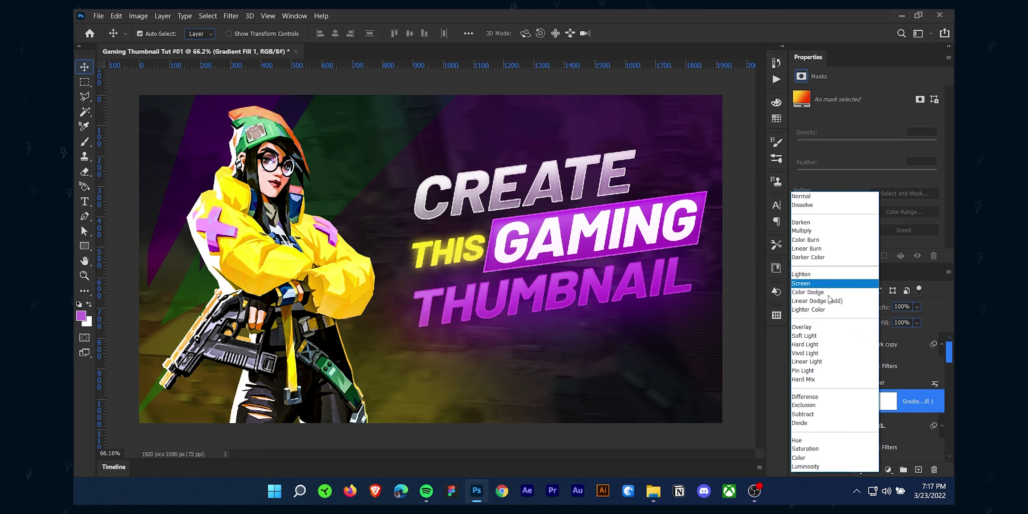
click(826, 331)
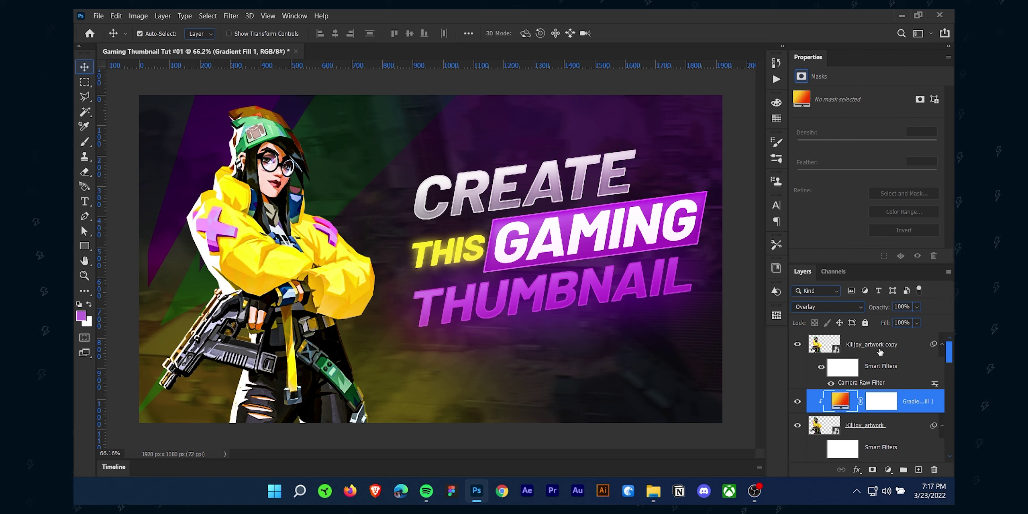
Merge the gradient fill and the lower Killjoy artwork into a single layer
shift+click(896, 430)
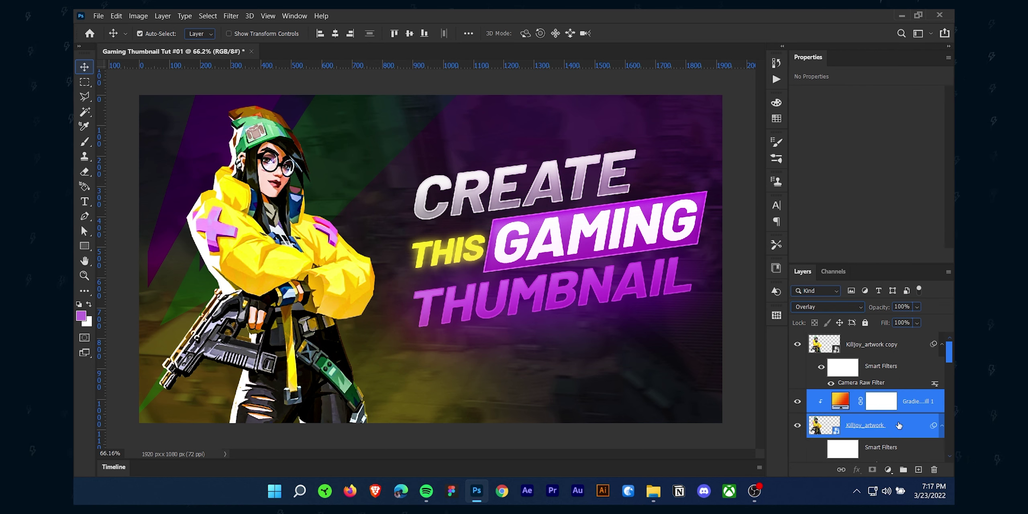
right_click(898, 426)
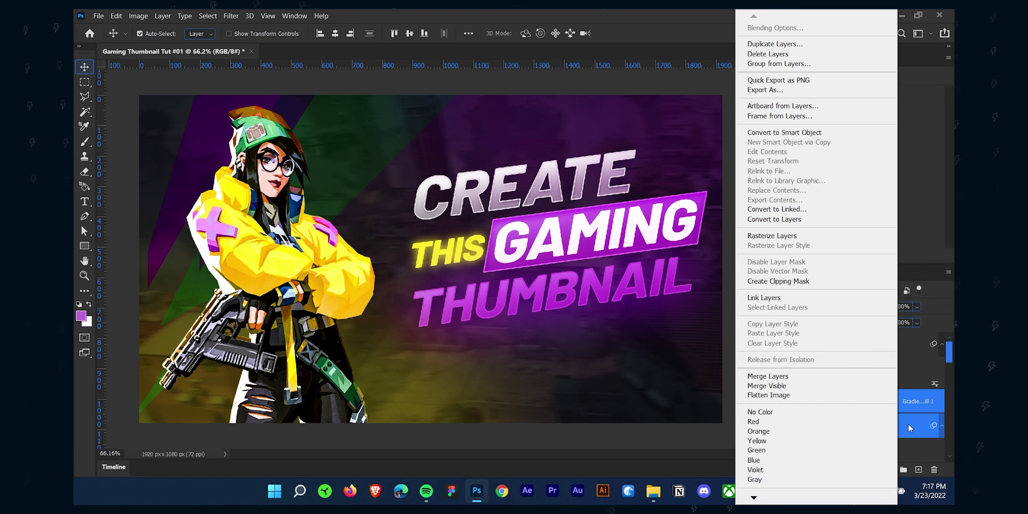
click(768, 376)
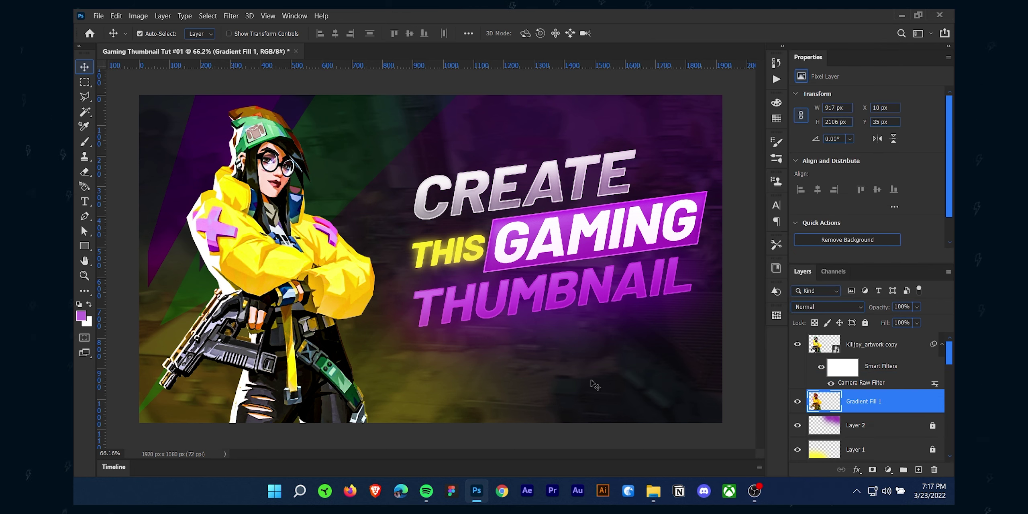
Enlarge the merged lower Killjoy layer to about 994 x 2283 px behind the main figure and set its blend mode to Color Dodge
key(ctrl+t)
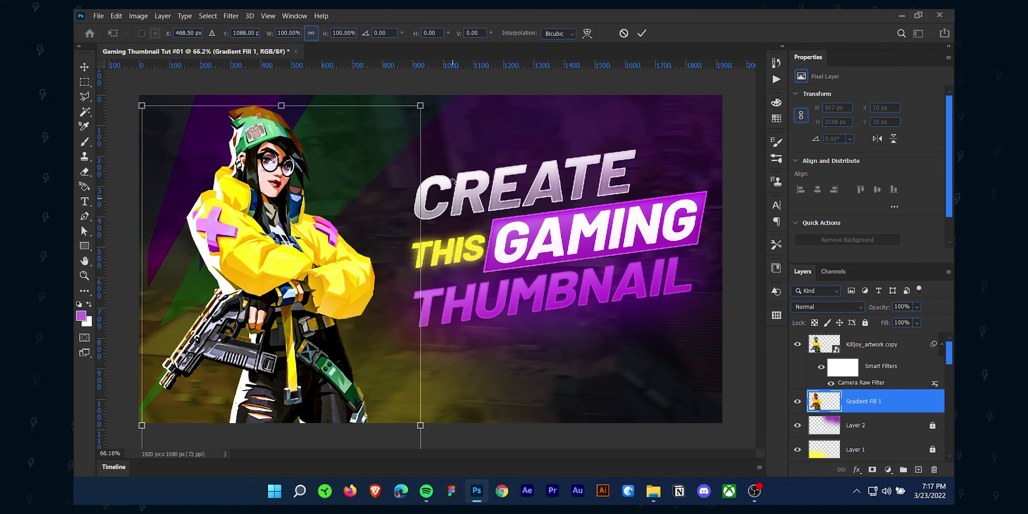
drag(426, 106, 449, 88)
drag(408, 126, 406, 150)
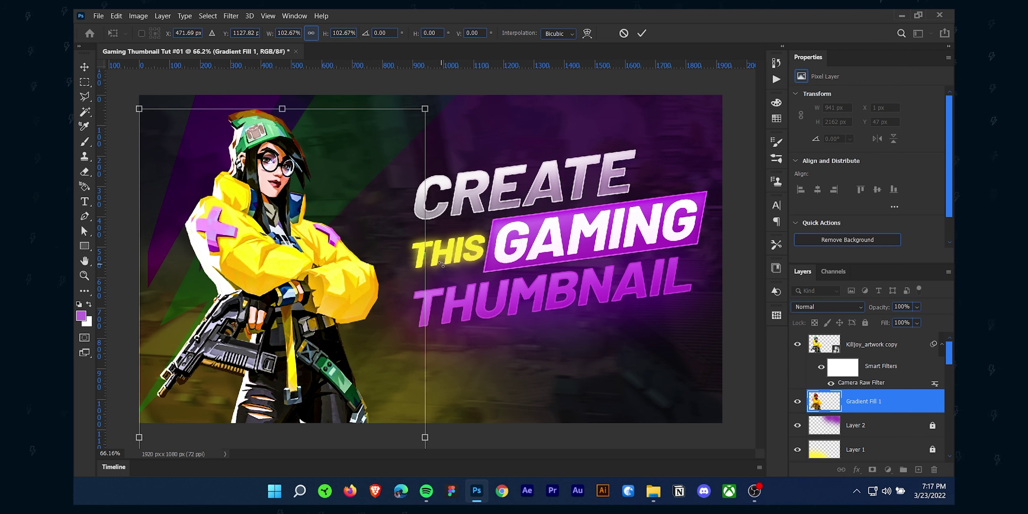
drag(427, 262, 443, 264)
drag(414, 256, 410, 266)
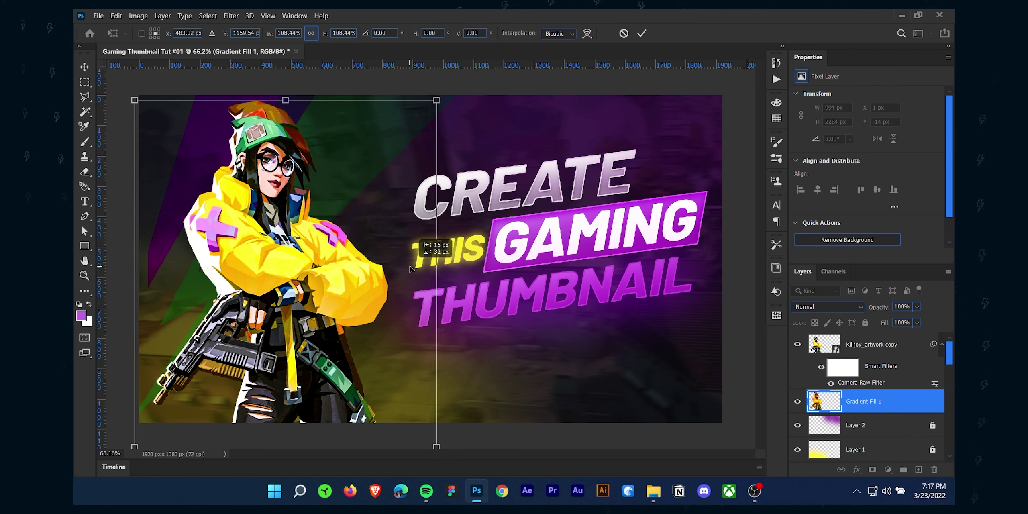
click(641, 33)
click(827, 306)
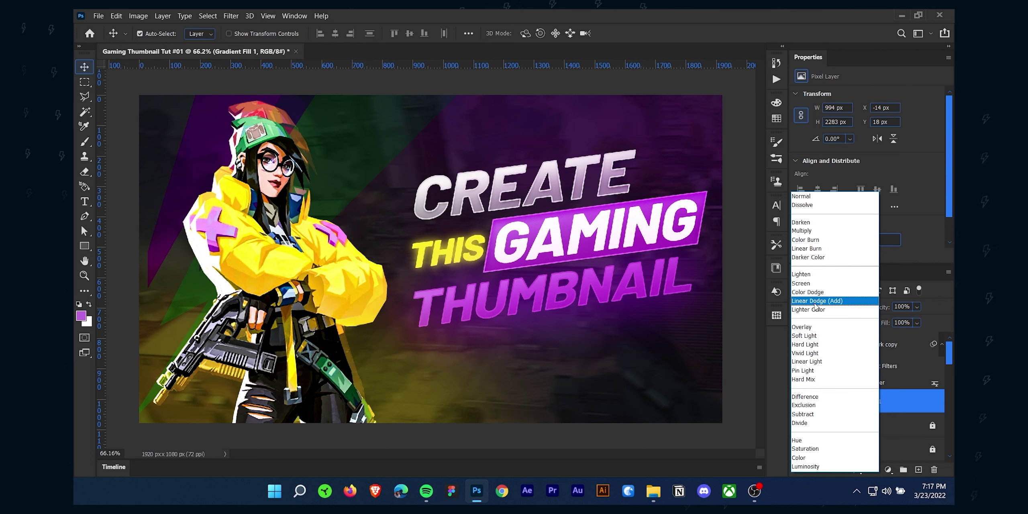
click(809, 292)
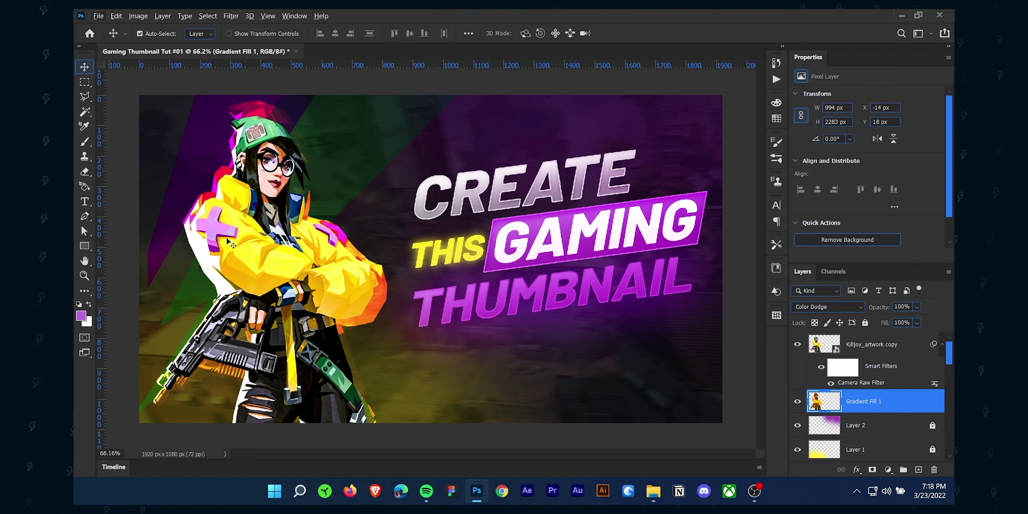
Add a new empty layer directly above the upper Killjoy artwork layer
click(336, 285)
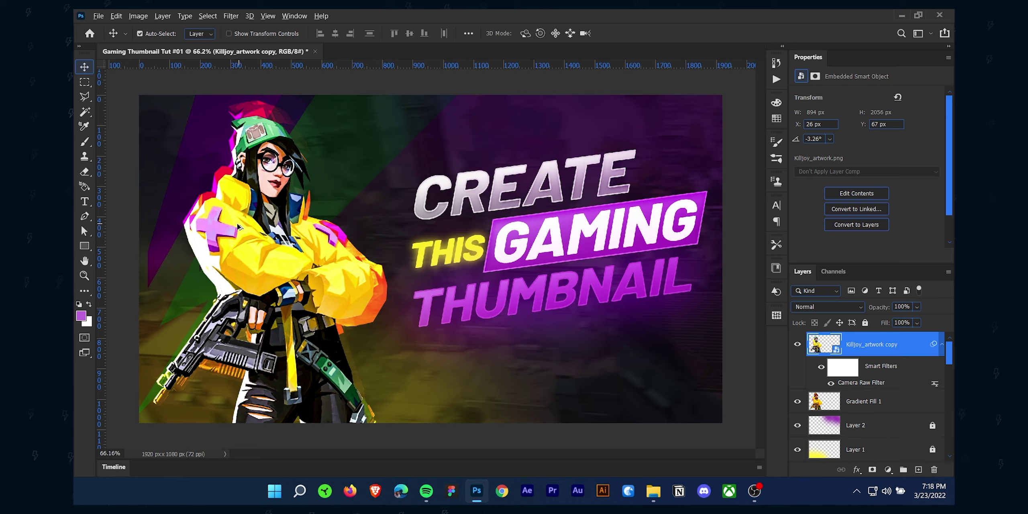
scroll(239, 228, up, 5)
drag(198, 207, 276, 209)
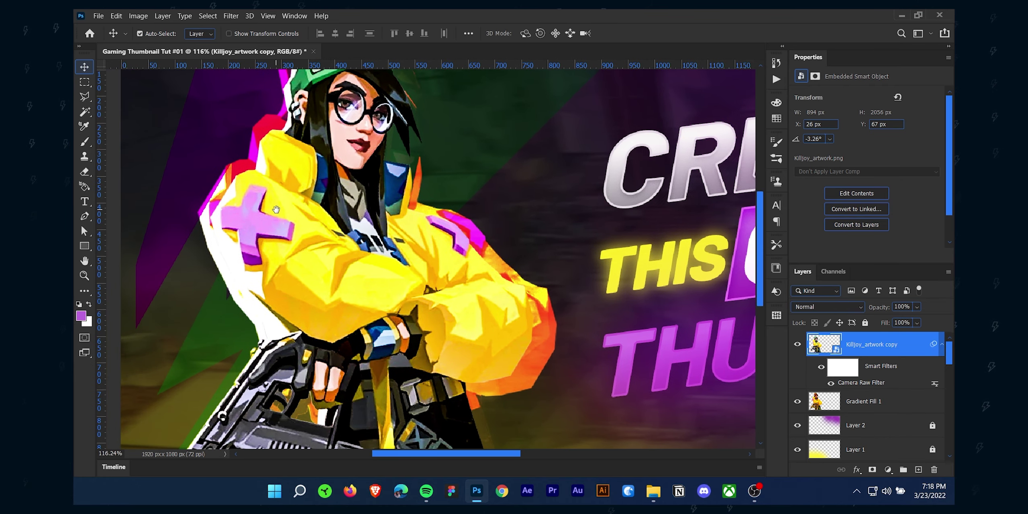
click(918, 470)
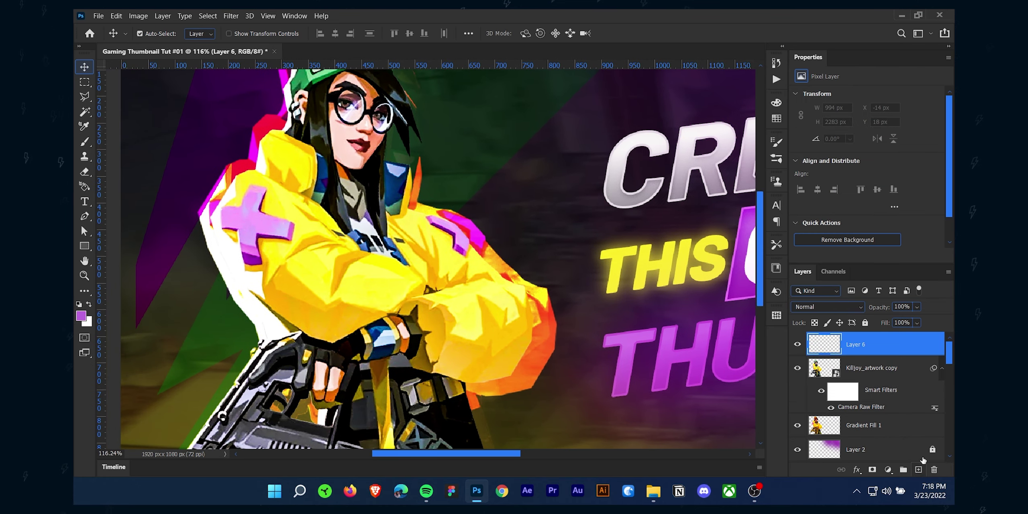
Outline the cross patch on Killjoy's sleeve with the Polygonal Lasso and fill it with pink sampled from the patch
click(83, 98)
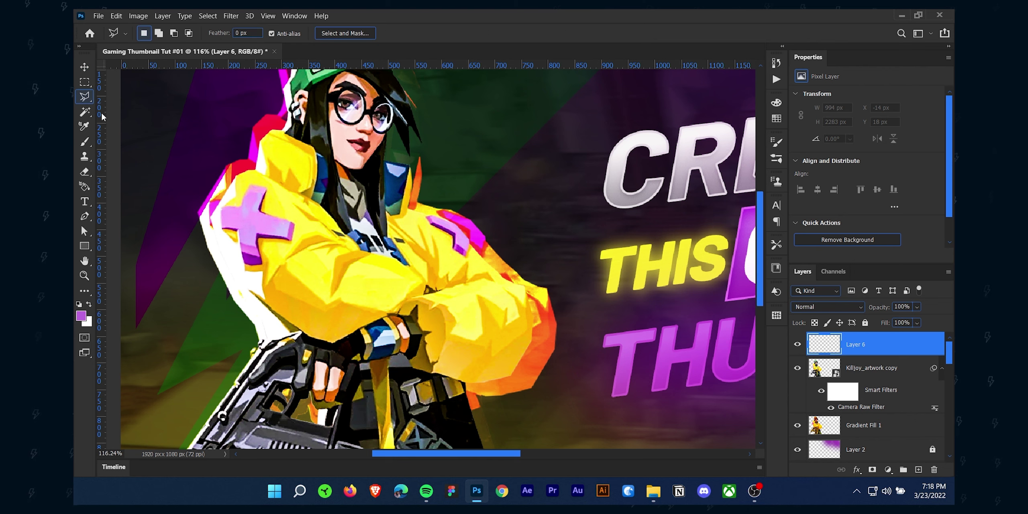
click(249, 189)
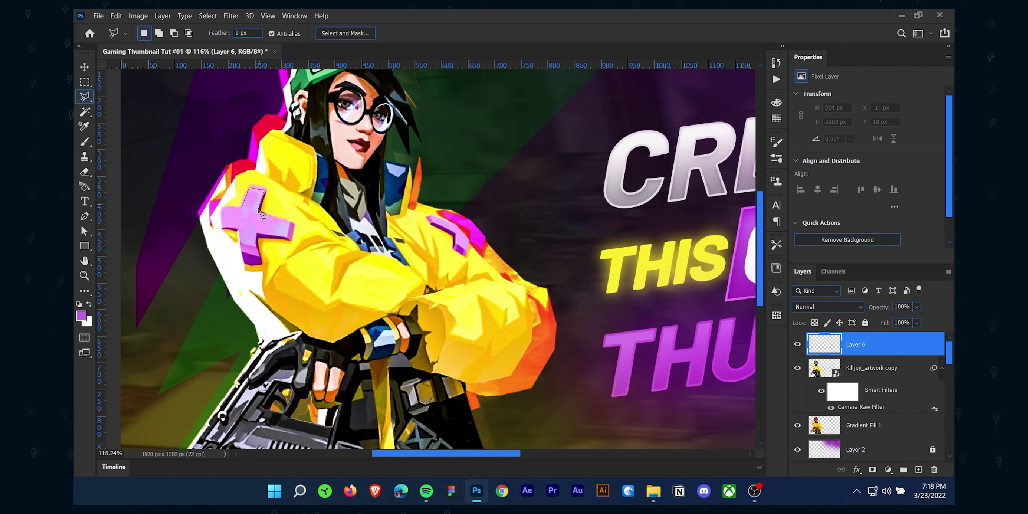
click(292, 223)
click(289, 239)
click(223, 208)
click(242, 207)
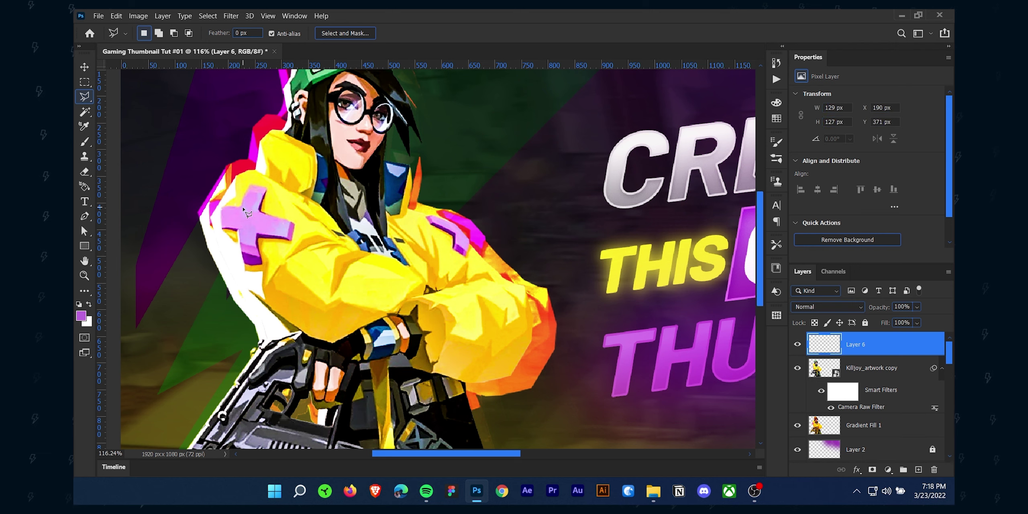
click(82, 315)
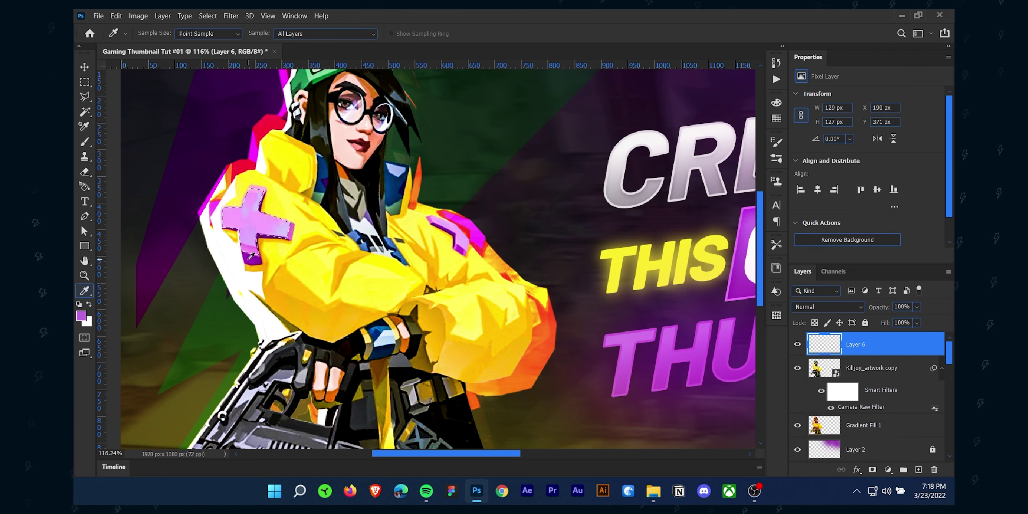
click(252, 241)
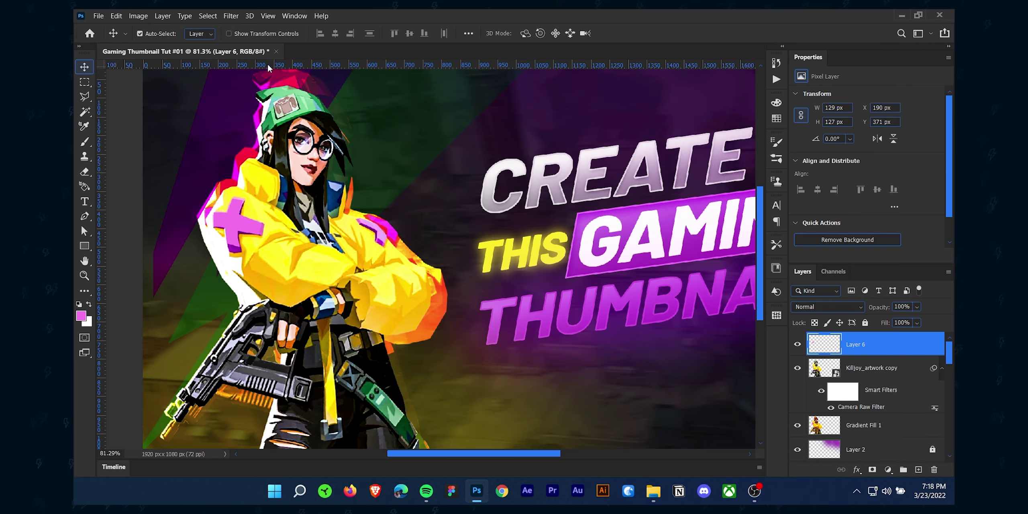
Add a 21 px Inner Glow to the cross patch layer, coloured light pink #ffaff9
click(231, 16)
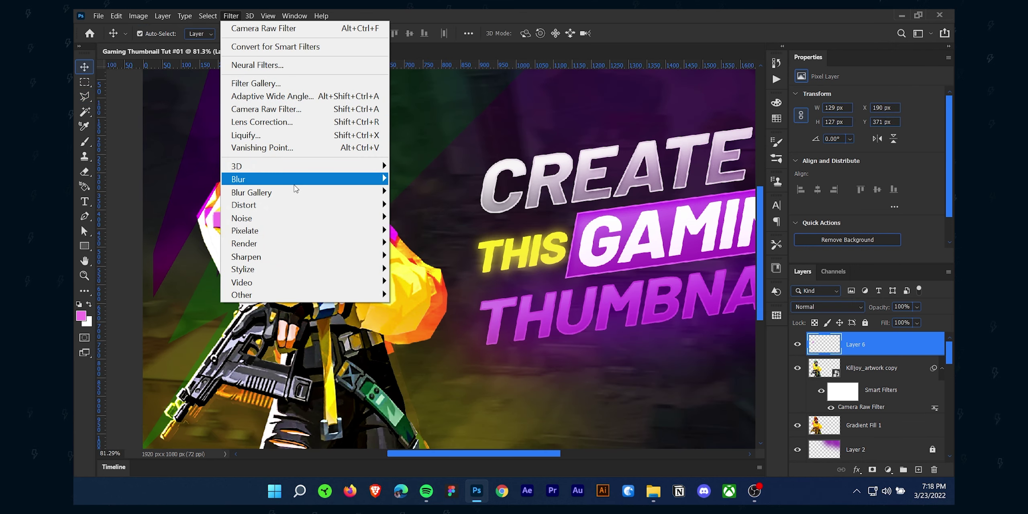
mouse_move(295, 184)
click(934, 342)
double_click(934, 341)
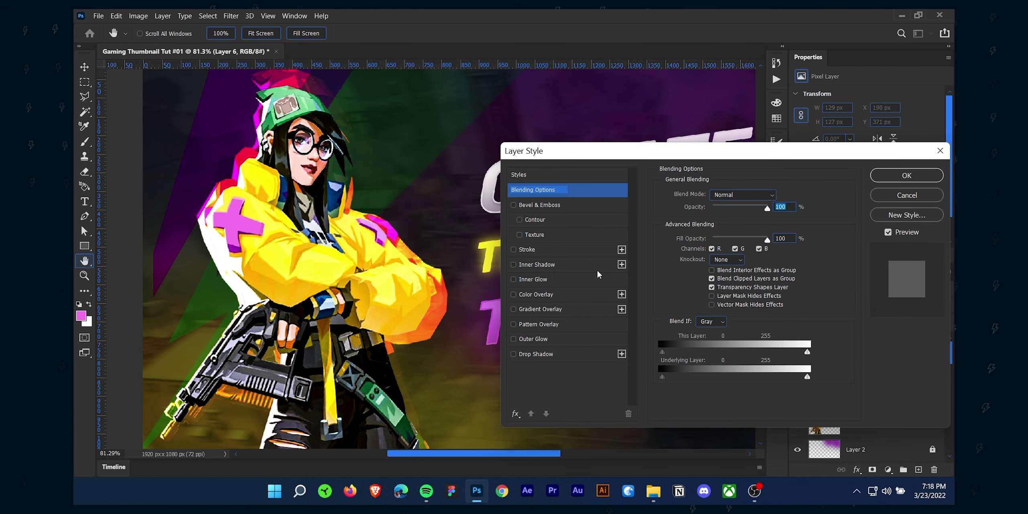
click(552, 280)
drag(704, 307, 711, 306)
click(690, 236)
click(234, 218)
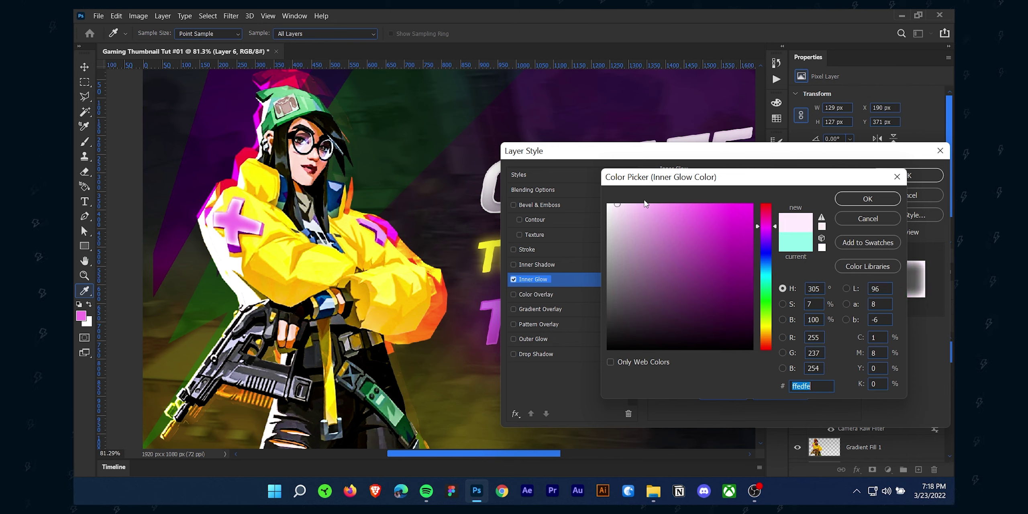
drag(645, 204, 653, 203)
click(847, 199)
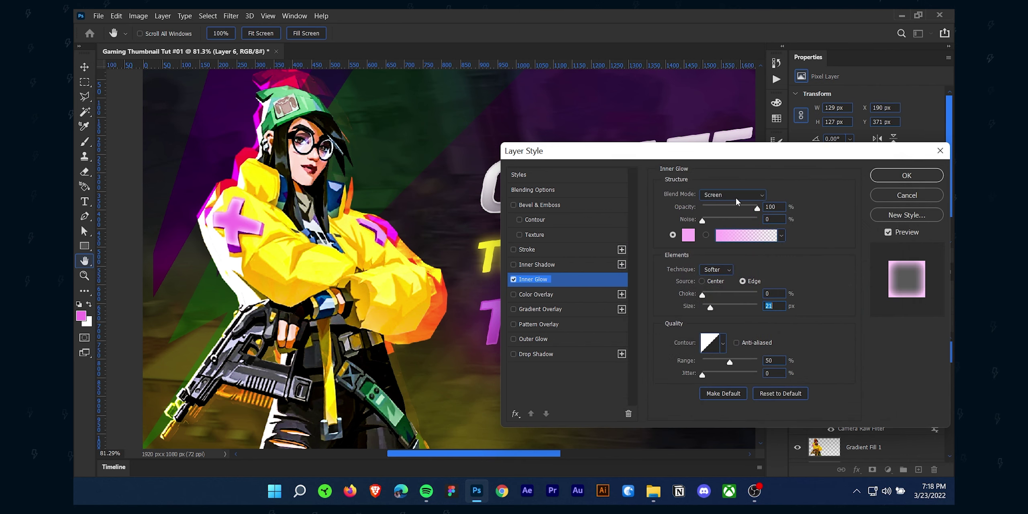
Set the Inner Glow to Normal blending with 7% noise and the light pink colour #ffa7f8
click(733, 194)
click(719, 197)
click(691, 237)
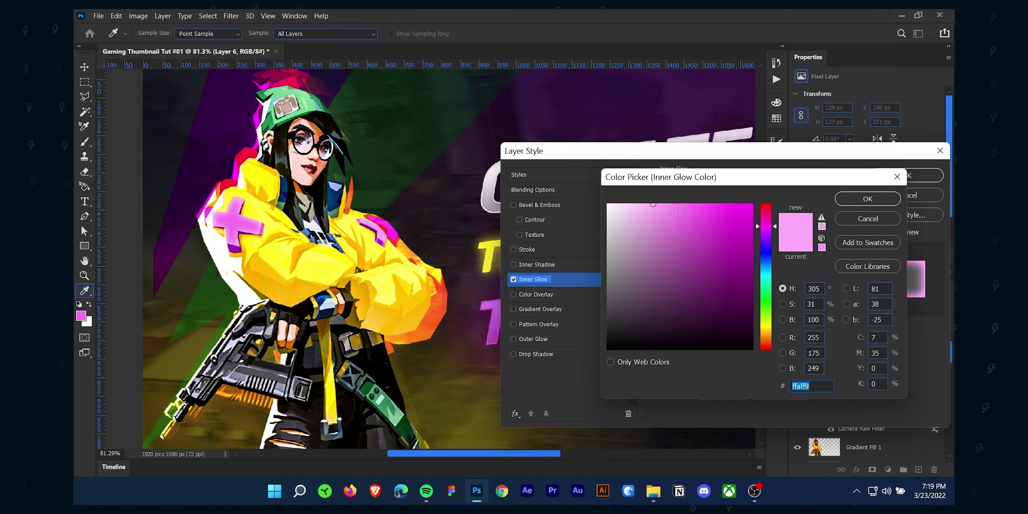
drag(691, 205, 683, 205)
click(658, 205)
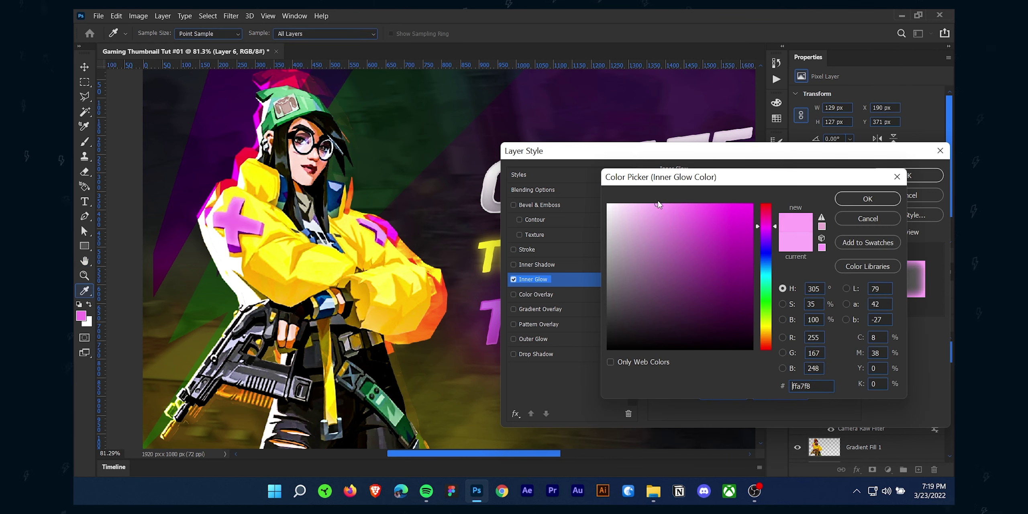
click(845, 200)
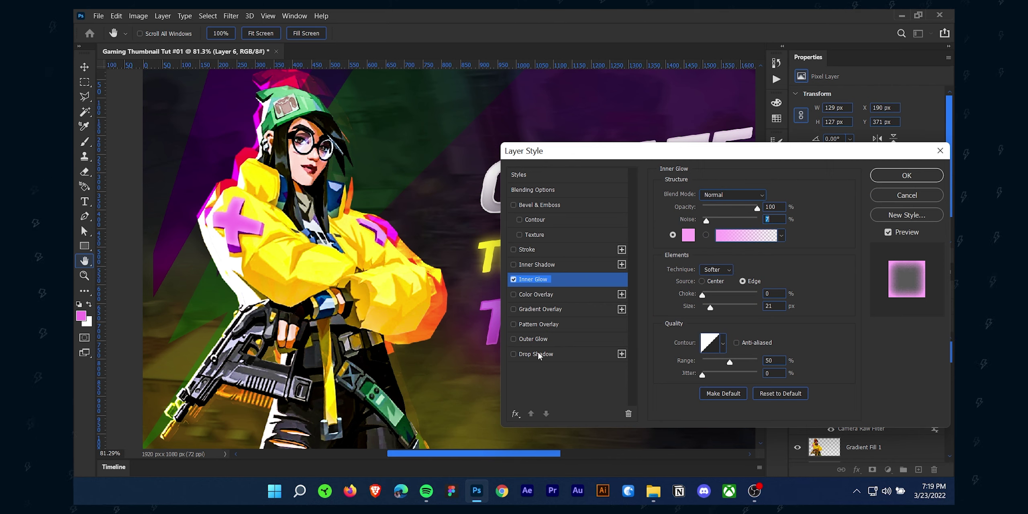
Add an Outer Glow with Normal blending, 32 px size and pink sampled from the cross patch
click(534, 339)
click(688, 235)
click(863, 199)
click(723, 194)
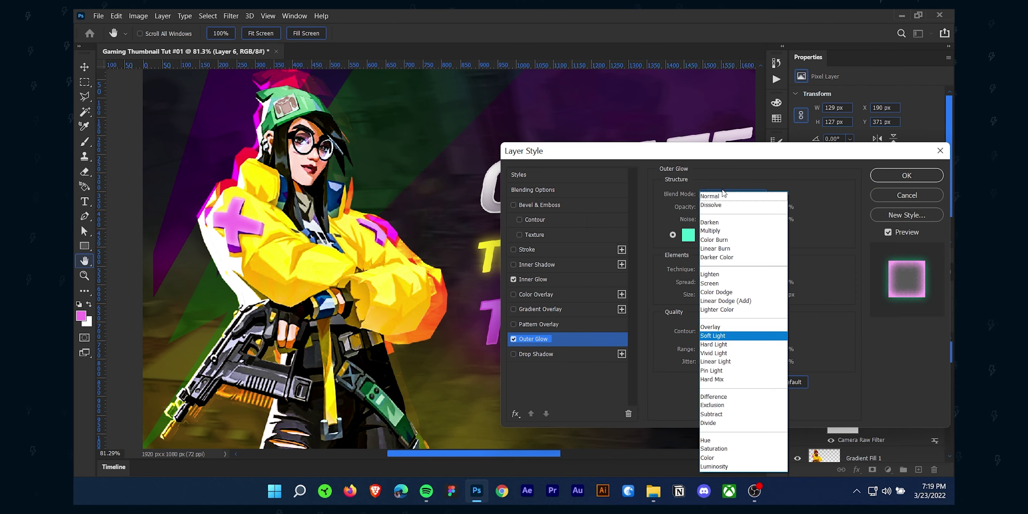
click(722, 196)
drag(710, 296, 713, 297)
click(688, 235)
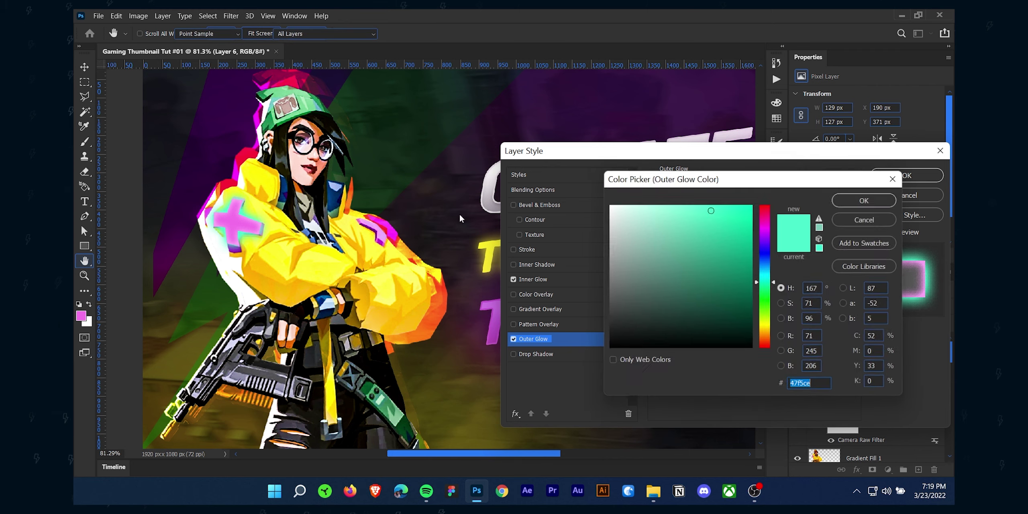
click(230, 222)
click(866, 199)
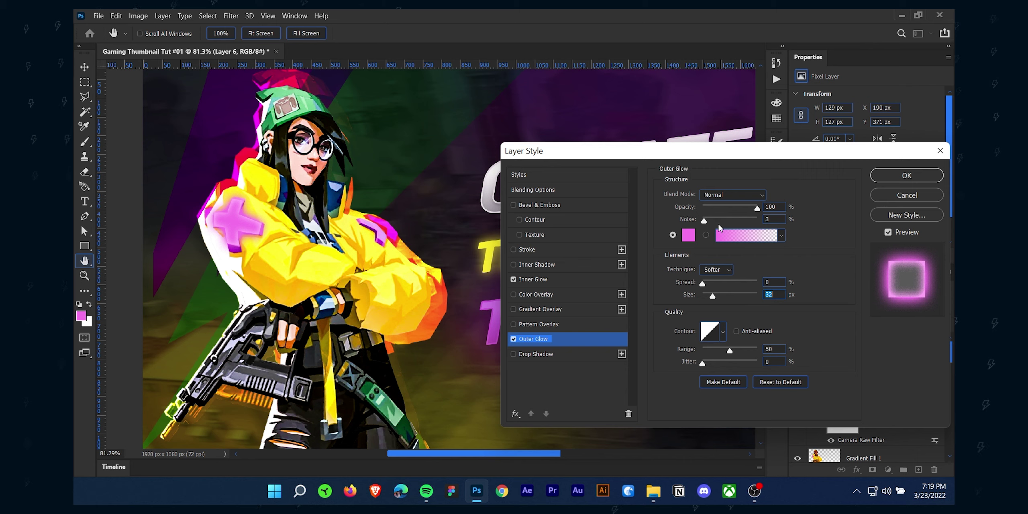
Set the Outer Glow's blend mode to Hard Light, increase its size slightly, and apply the layer style
click(737, 196)
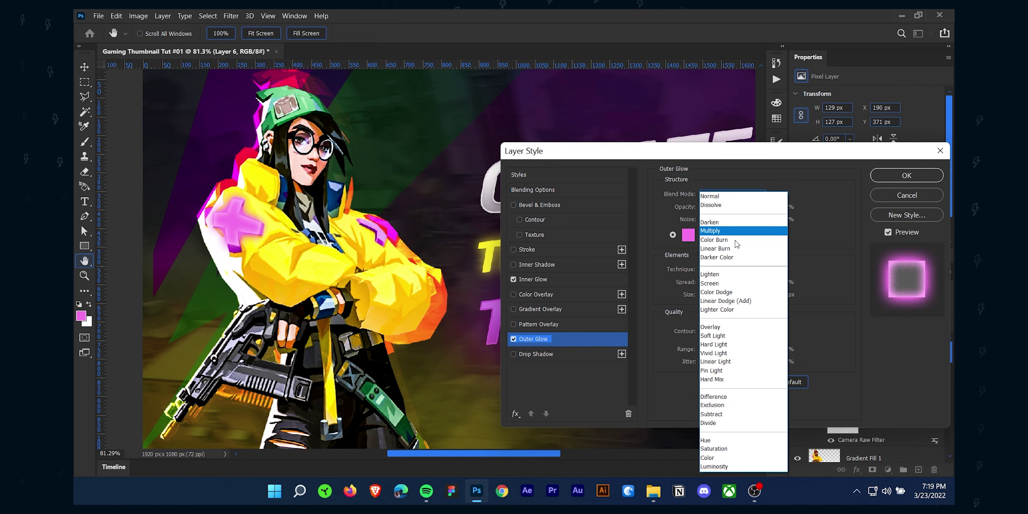
click(728, 284)
click(724, 199)
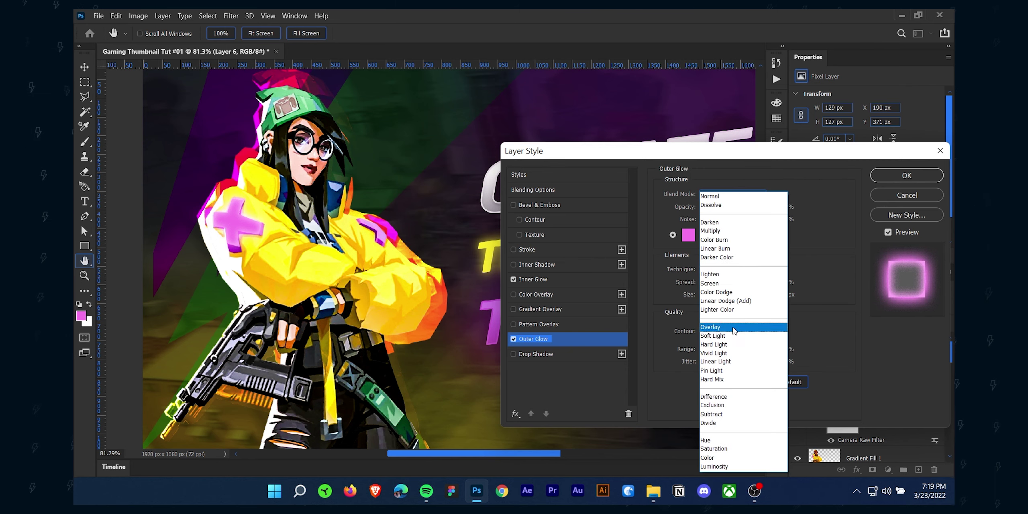
click(719, 326)
click(733, 195)
click(718, 345)
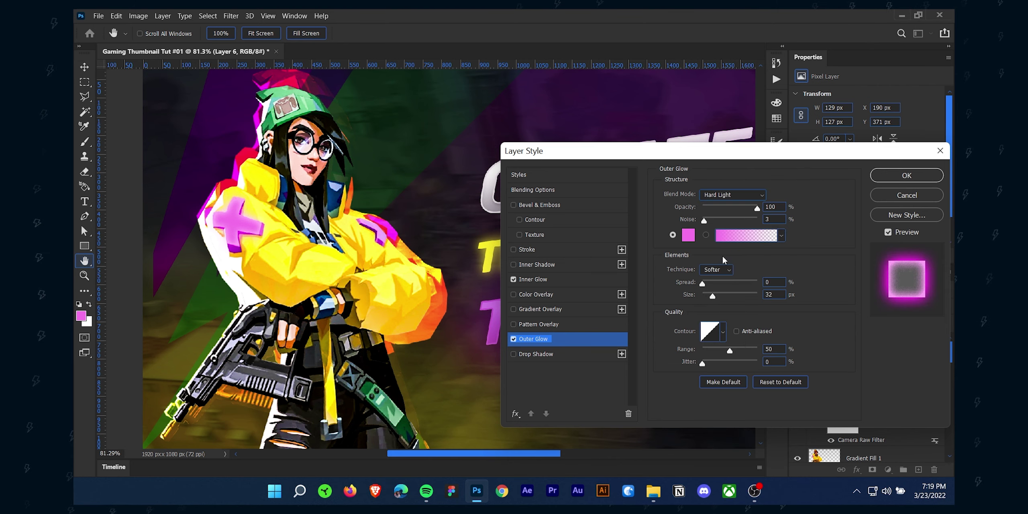
drag(712, 296, 720, 297)
click(919, 171)
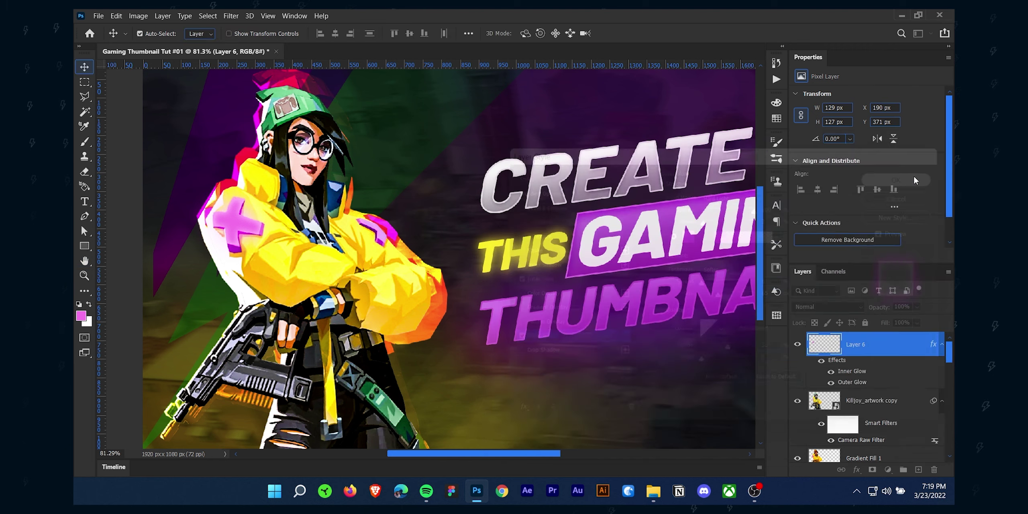
Toggle Layer 6's visibility to compare the sleeve patch with and without its glow
click(798, 344)
click(799, 344)
click(798, 345)
click(799, 345)
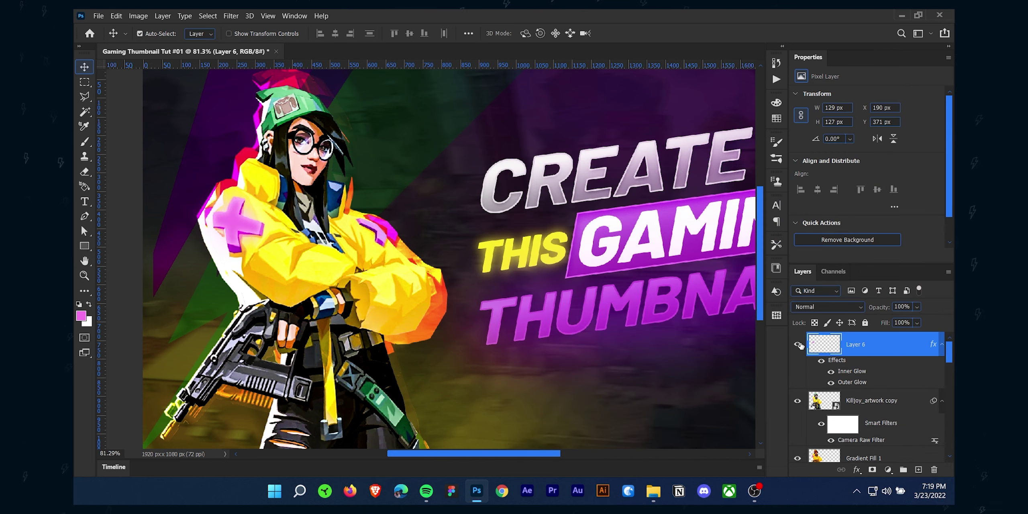
click(799, 345)
click(799, 345)
Apply a Gaussian Blur with a 13.9 px radius to the glowing patch layer
click(231, 15)
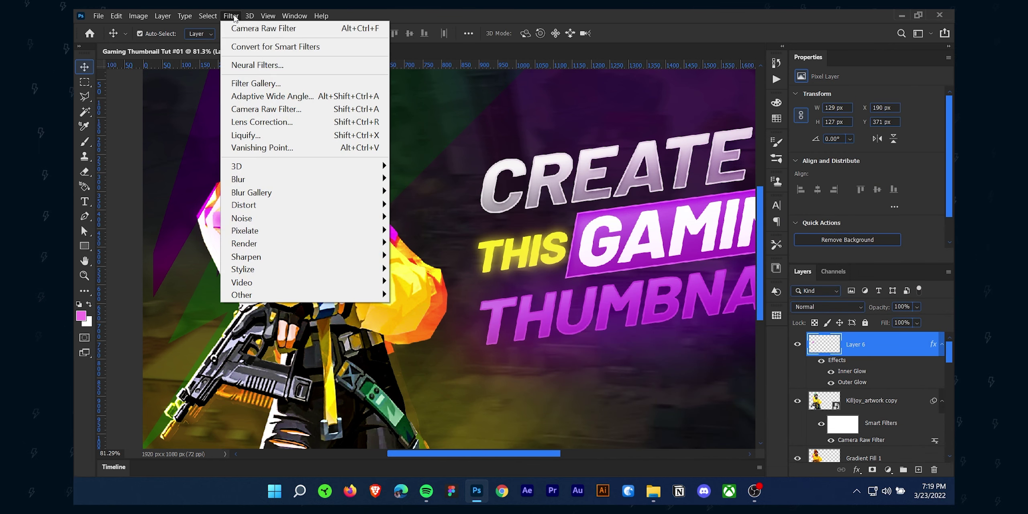
mouse_move(281, 192)
click(445, 234)
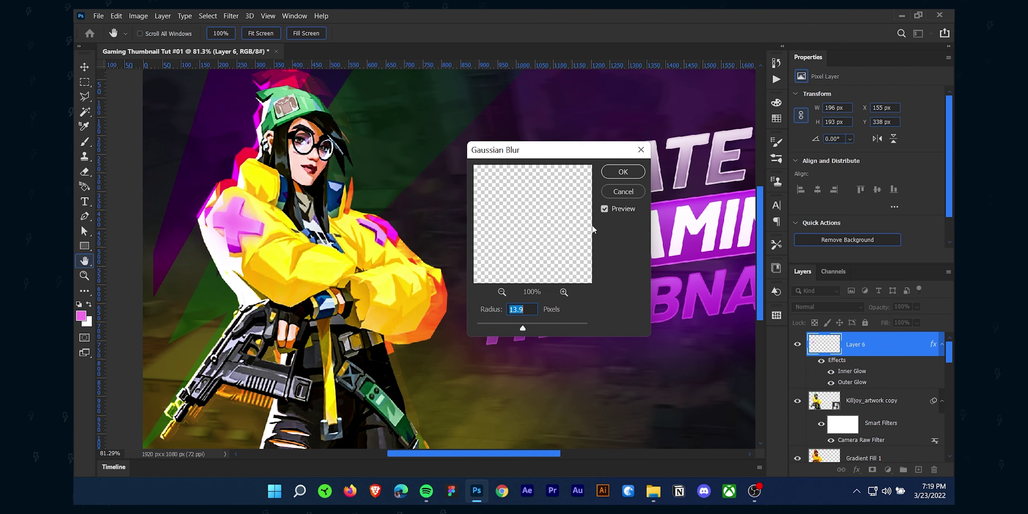
click(623, 171)
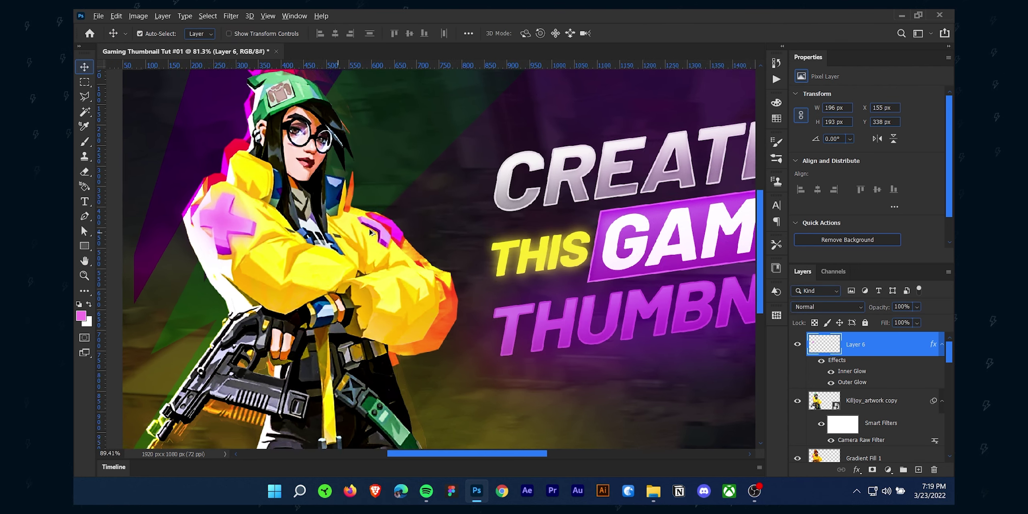
Outline the cross patch on Killjoy's other sleeve with the Polygonal Lasso, fill it with the pink foreground colour, and deselect
scroll(370, 228, up, 3)
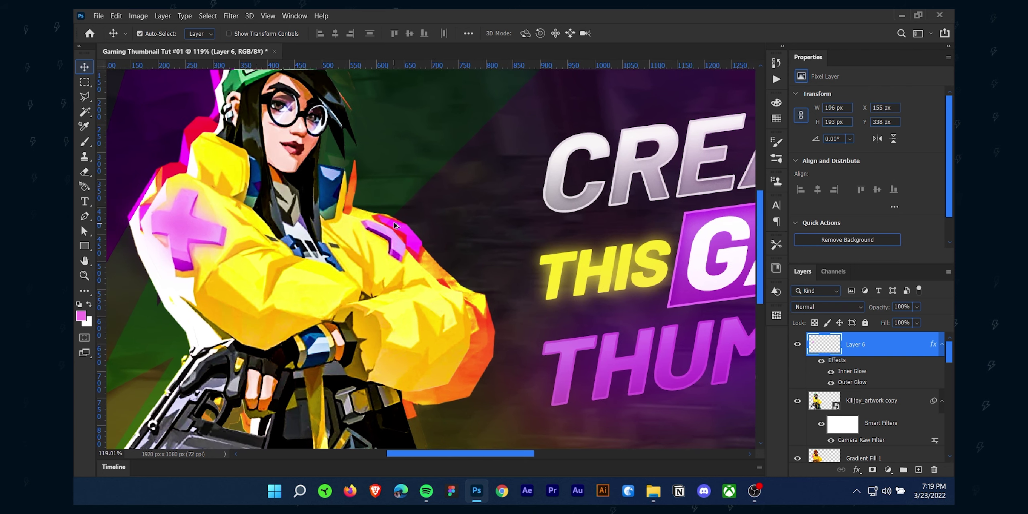
key(l)
click(366, 221)
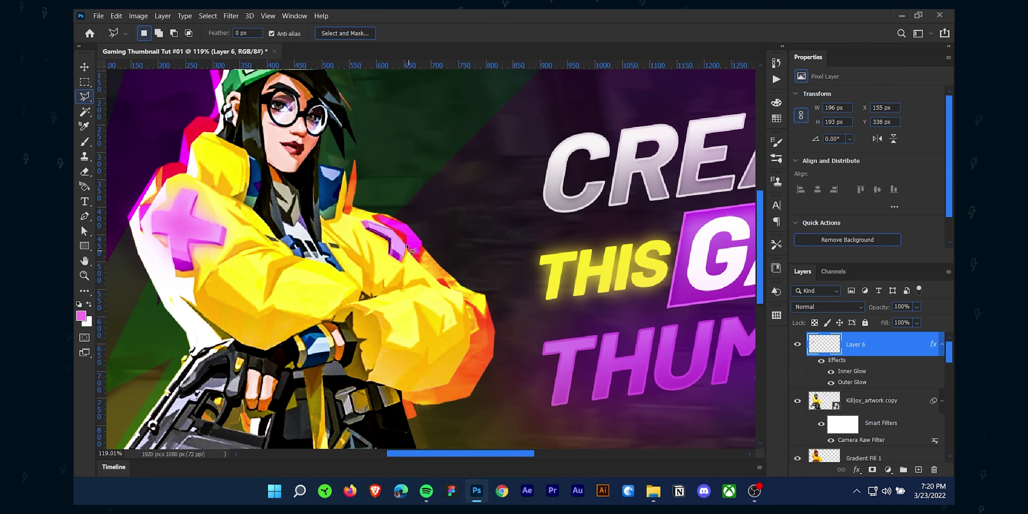
click(406, 245)
click(394, 231)
click(367, 222)
key(alt+BackSpace)
key(ctrl+d)
Add a new empty layer directly above Layer 2
scroll(614, 316, down, 7)
scroll(901, 422, down, 5)
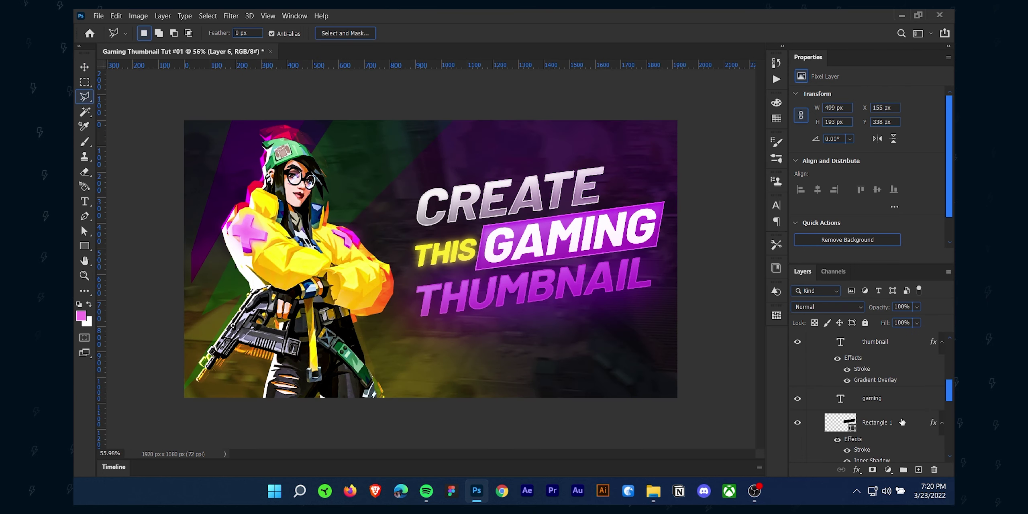
scroll(901, 422, up, 3)
click(902, 371)
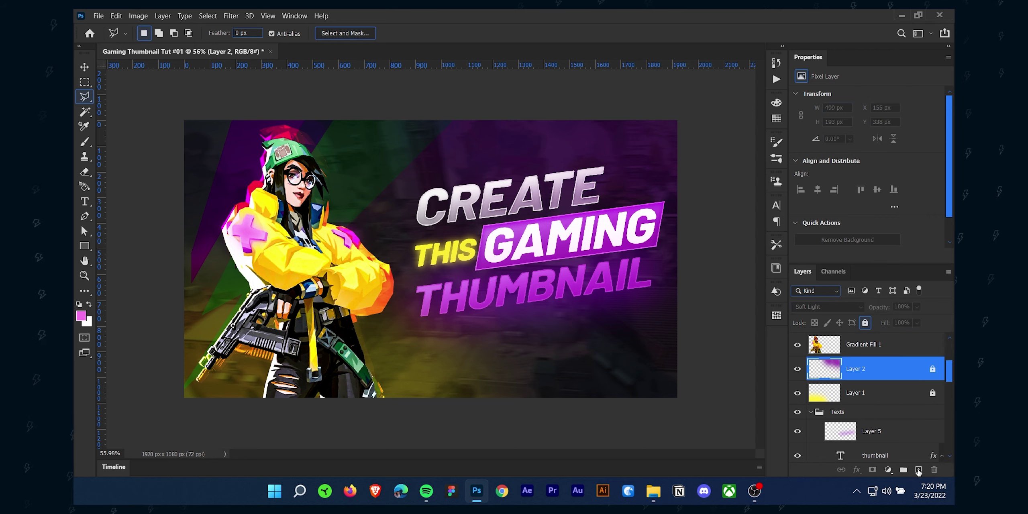
click(918, 469)
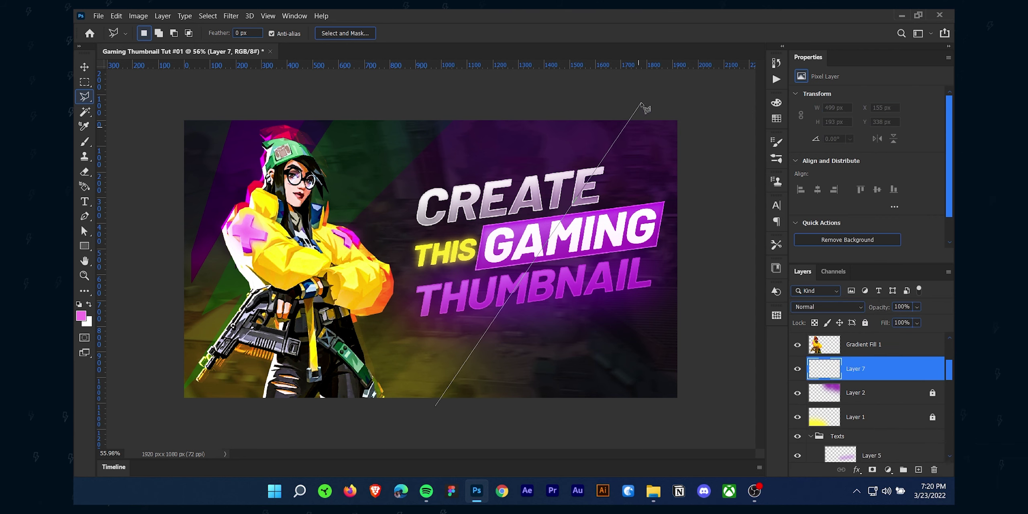
Outline a slanted area over the canvas's right side with the Polygonal Lasso, fill it with black, and move its layer below the GAMING rectangle
click(628, 95)
click(718, 104)
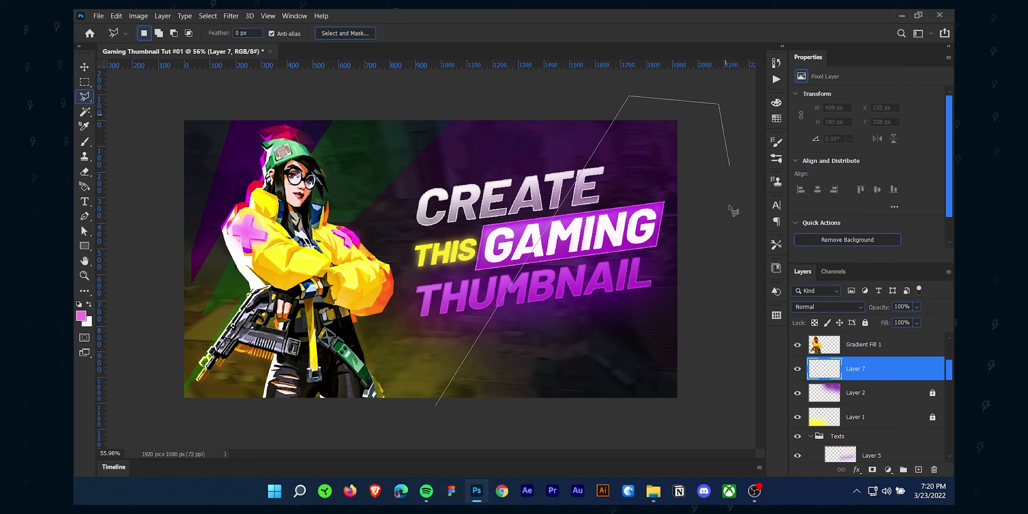
click(711, 426)
click(434, 428)
click(435, 407)
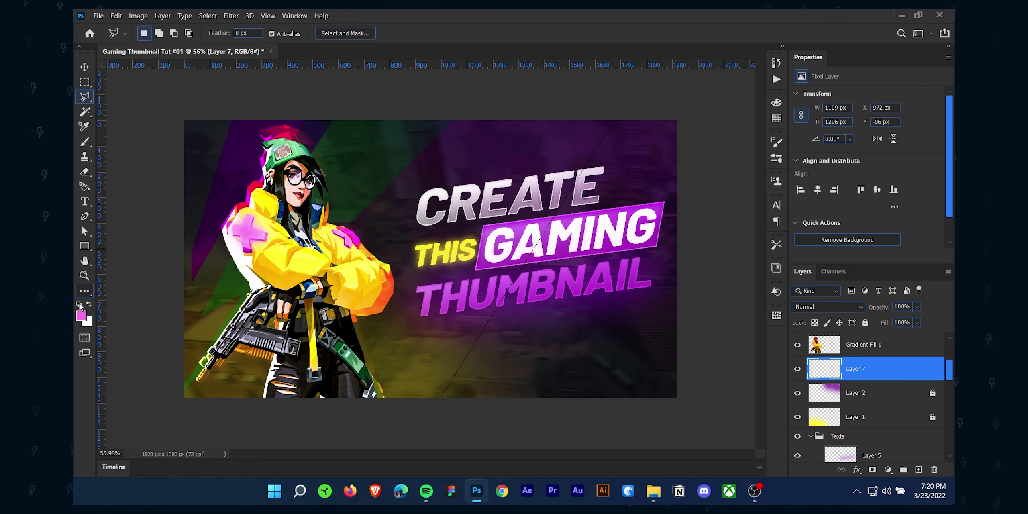
click(79, 304)
key(alt+BackSpace)
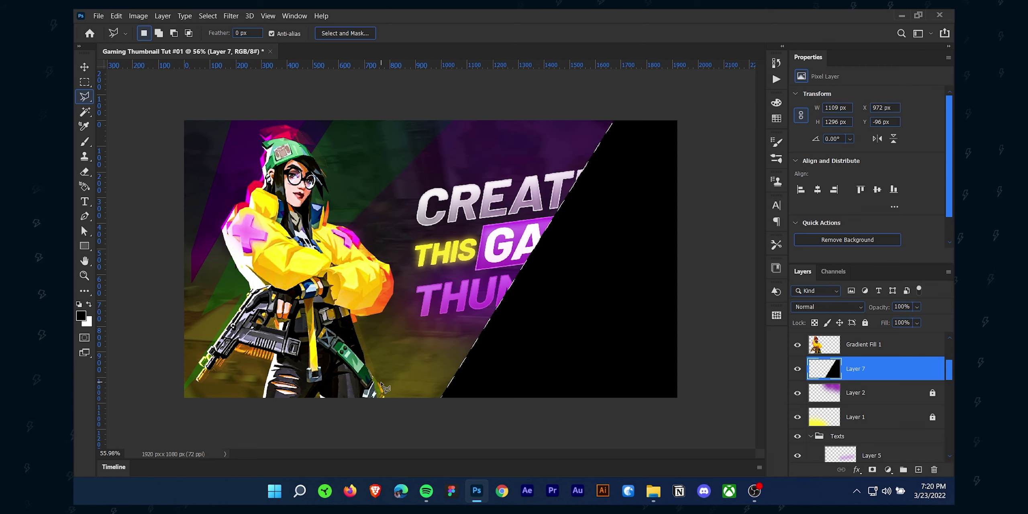
drag(891, 380, 911, 413)
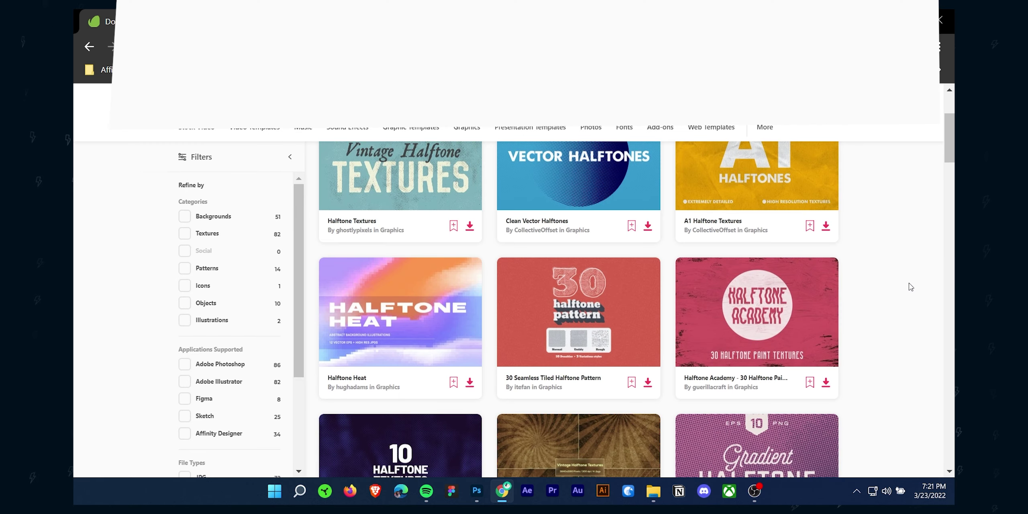
Switch to Chrome and browse the halftone texture packs on Envato Elements, opening individual pack pages
scroll(910, 288, down, 3)
scroll(601, 298, up, 2)
click(594, 289)
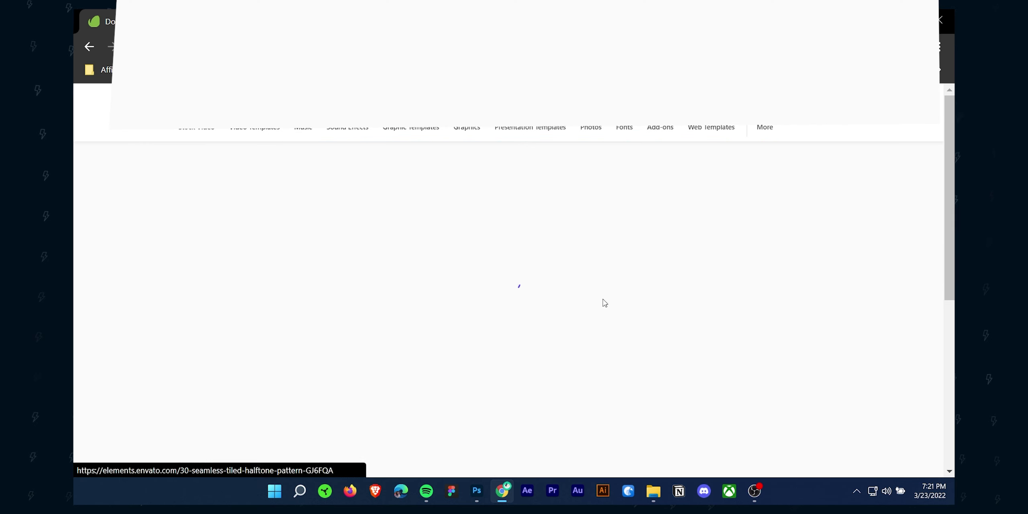
scroll(491, 331, down, 5)
key(alt+Left)
click(543, 324)
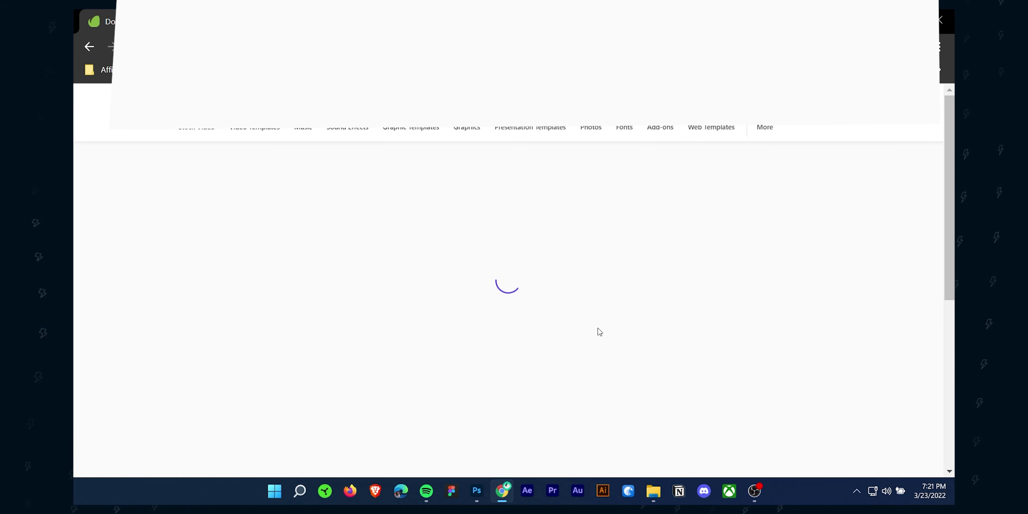
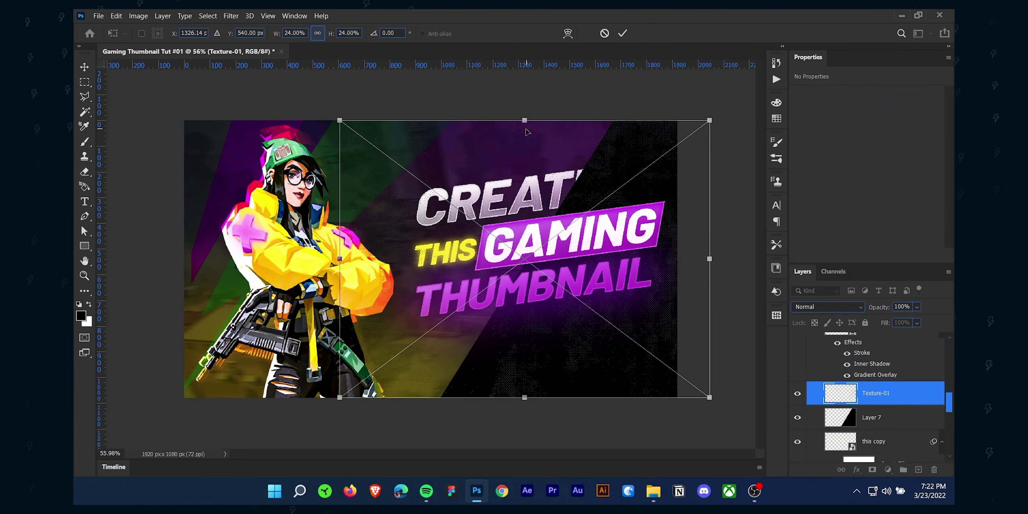
Resize the placed Texture-01 halftone so it covers the black slanted shape and slightly exceeds the canvas height, and commit it
drag(524, 120, 524, 111)
drag(525, 397, 524, 409)
drag(326, 271, 432, 271)
drag(723, 261, 692, 262)
key(Return)
Add a Gradient Overlay to Layer 7 and open its gradient for editing
click(923, 421)
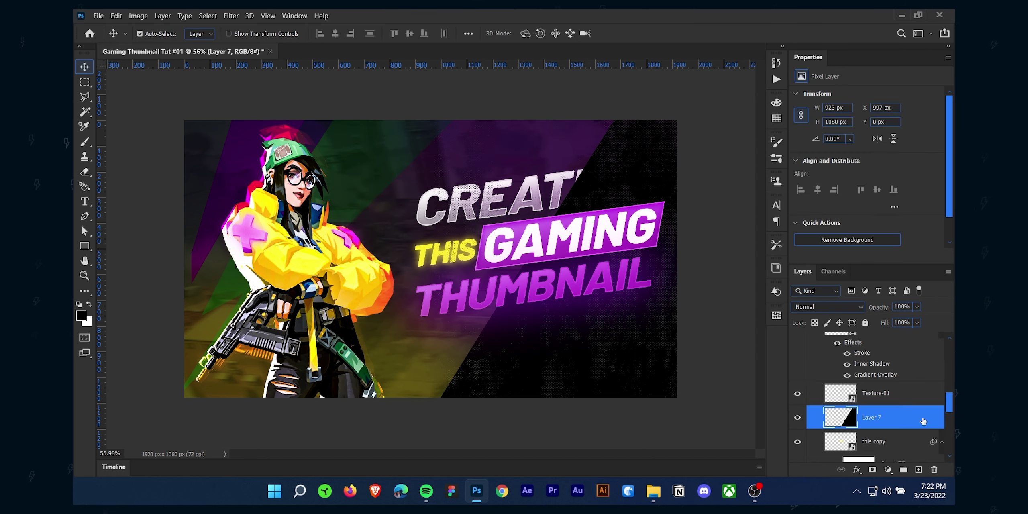
double_click(923, 421)
drag(562, 144, 727, 131)
click(740, 283)
click(895, 196)
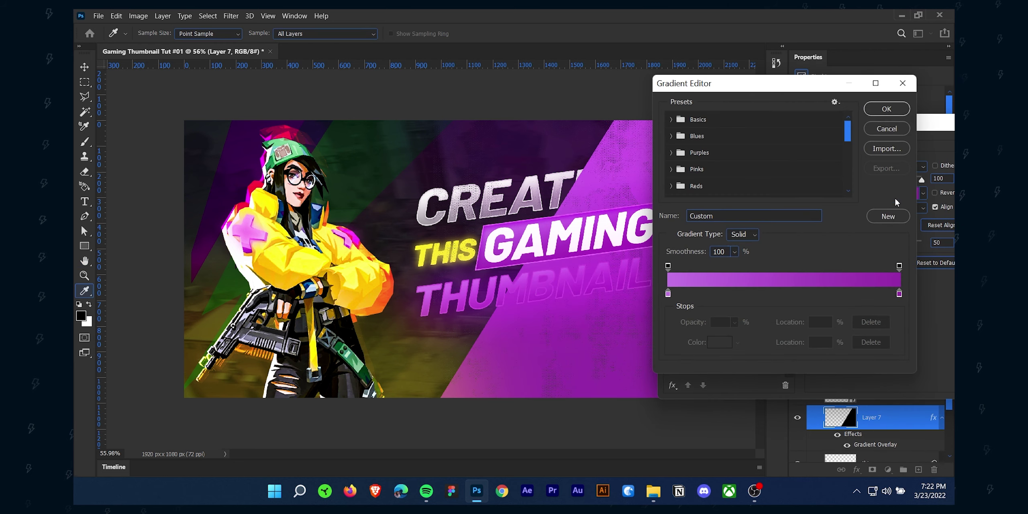
Set the gradient's first stop to yellow fdee28 sampled from the title and its end stop to golden dba80f
double_click(667, 293)
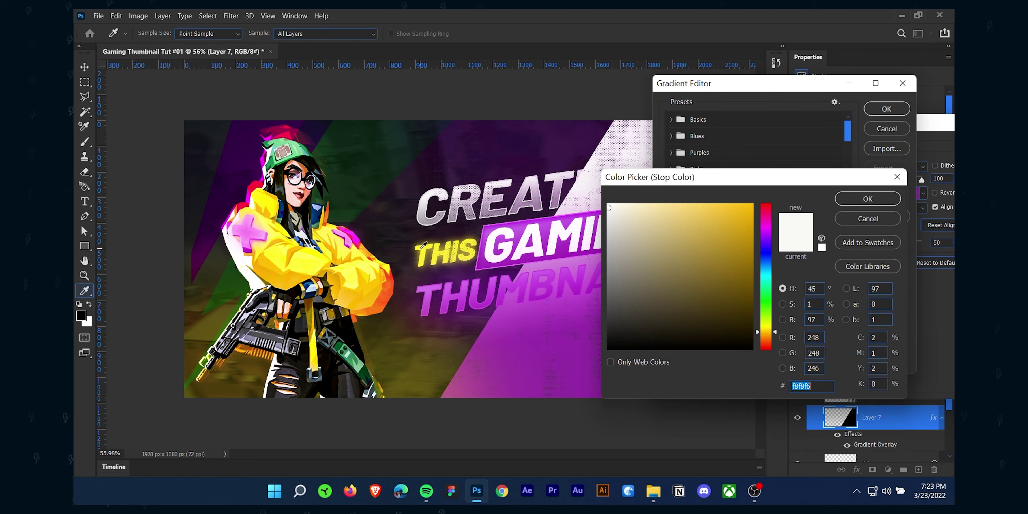
click(458, 251)
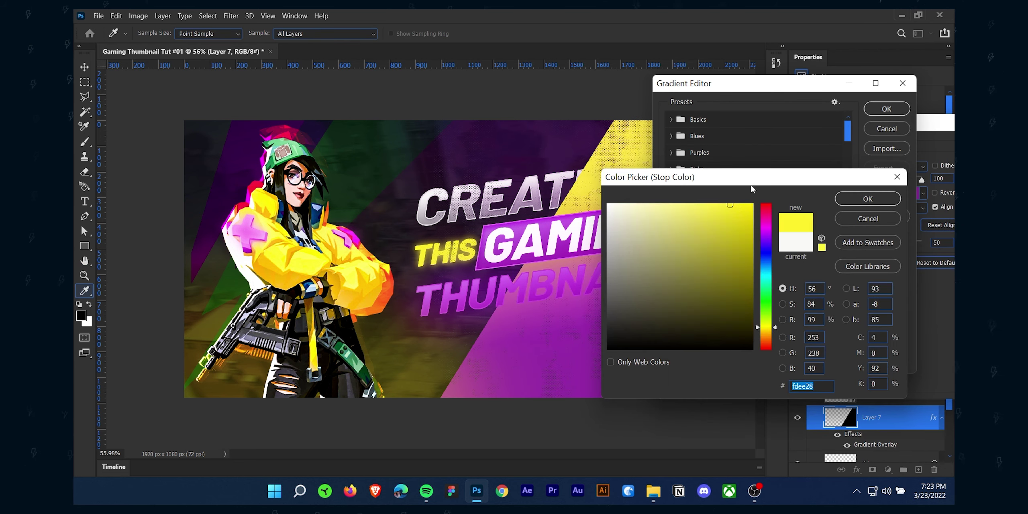
drag(752, 188, 740, 263)
click(855, 273)
click(899, 294)
double_click(899, 294)
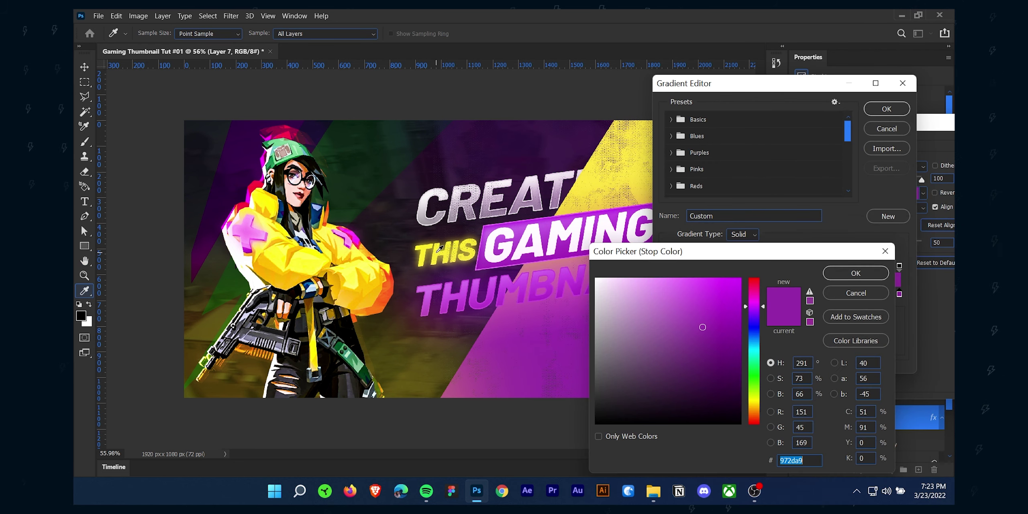
click(440, 249)
click(731, 299)
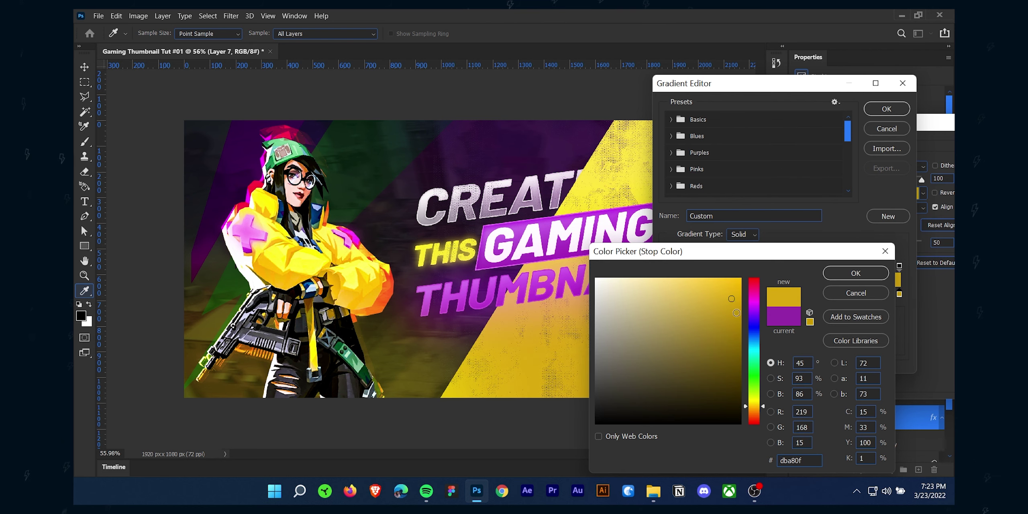
click(856, 273)
click(887, 109)
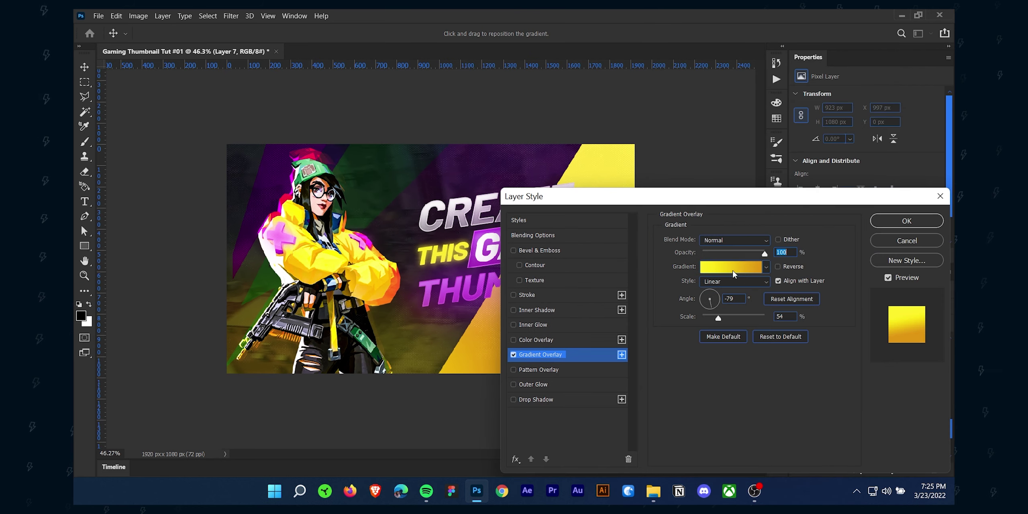
Replace Layer 7's overlay gradient with a preset from the Grays group and apply the layer style
click(732, 269)
click(676, 136)
scroll(813, 168, down, 3)
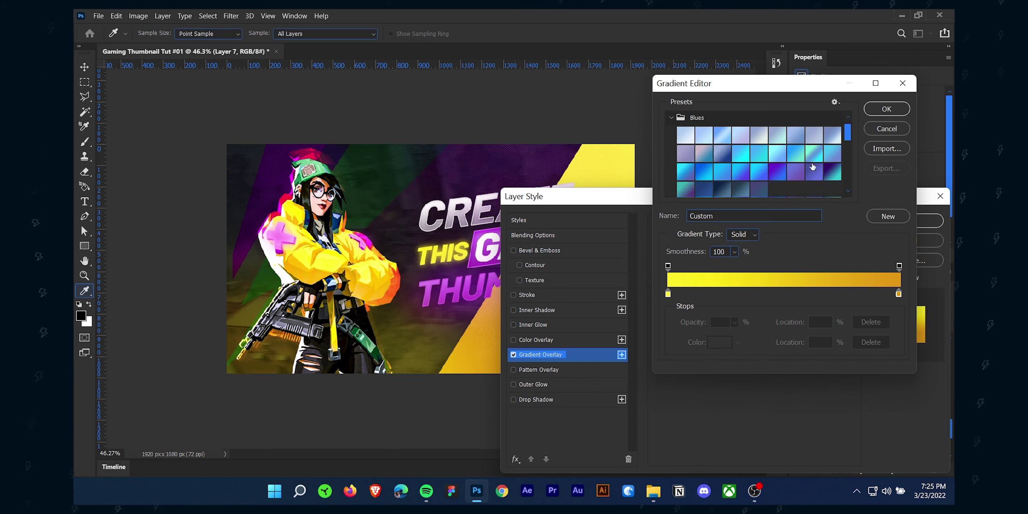
click(739, 168)
scroll(729, 155, down, 4)
click(681, 190)
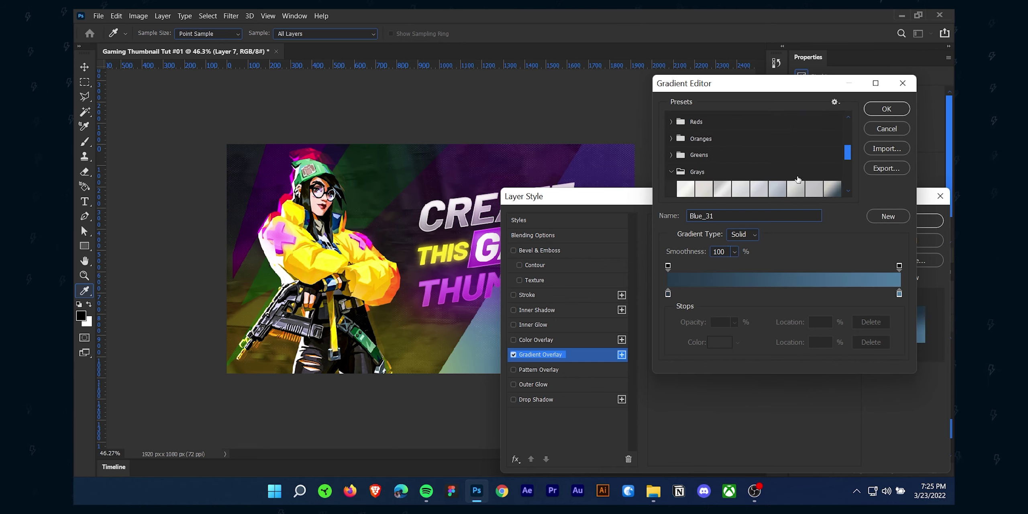
scroll(723, 169, down, 2)
click(758, 162)
click(886, 108)
click(929, 220)
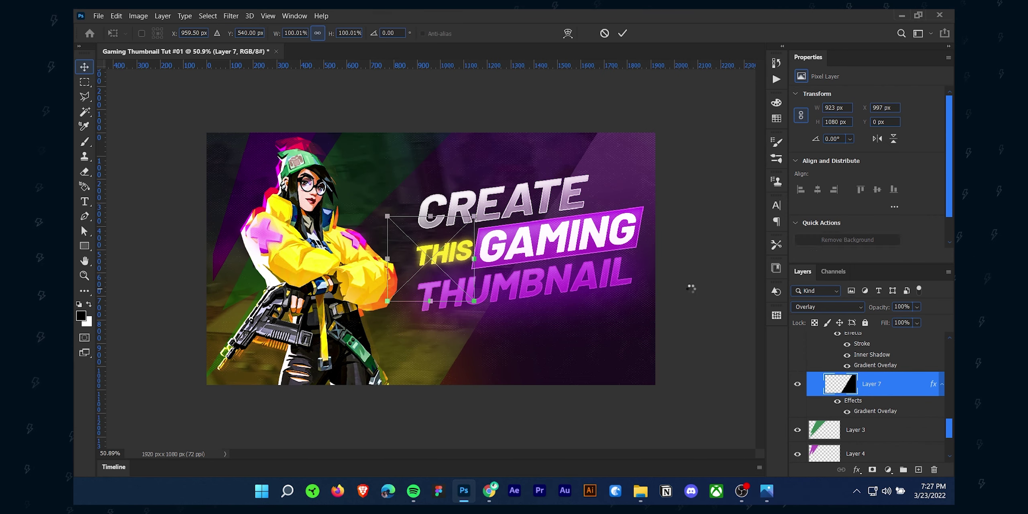
Shrink the placed Photoshop logo under the title and put a copy of it above the title's right end
drag(433, 236, 594, 322)
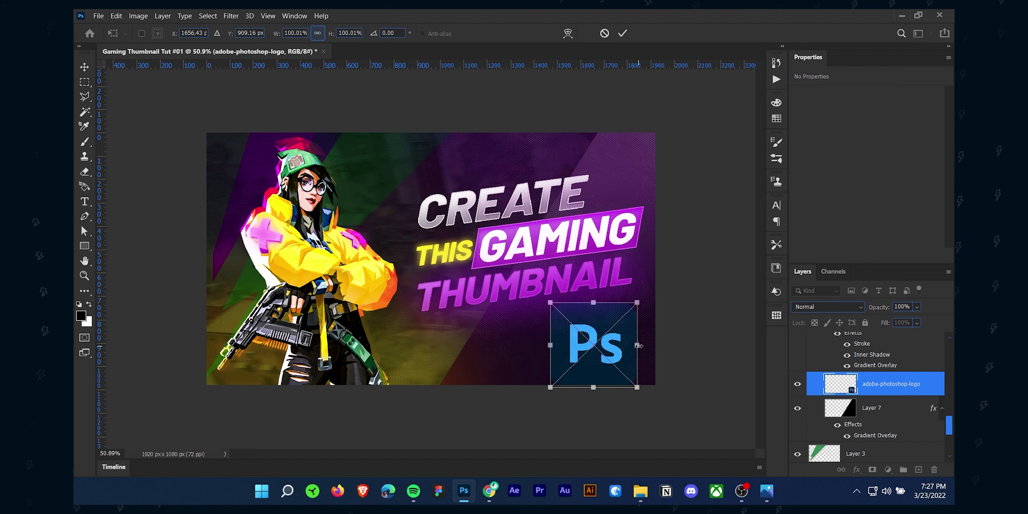
drag(638, 344, 603, 344)
drag(597, 335, 629, 156)
key(Return)
Tilt the lower Photoshop logo to -7.45° to match the slanted title and position it at about X 1261, Y 736 px
drag(543, 330, 546, 300)
key(ctrl+t)
right_click(558, 341)
click(592, 201)
key(Return)
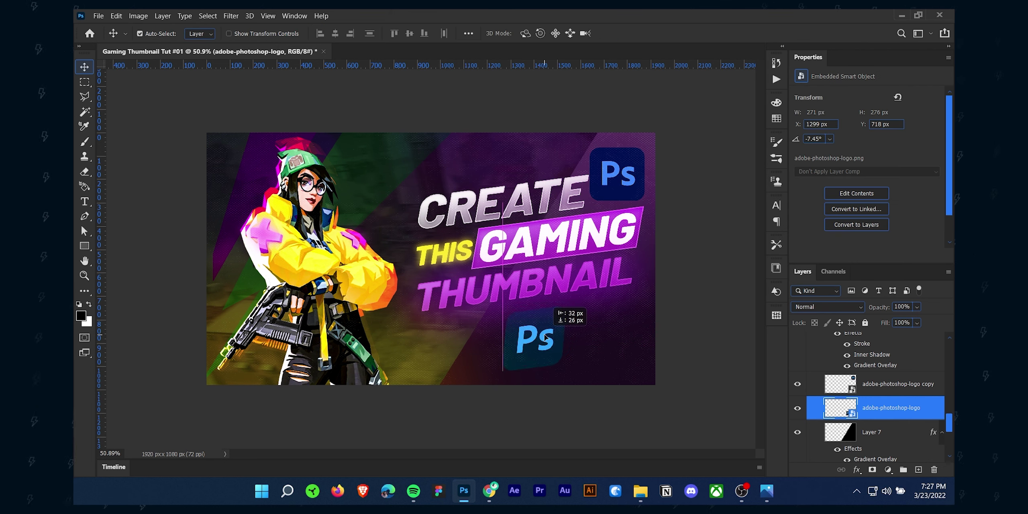
key(Left)
key(Left)
key(Down)
key(Down)
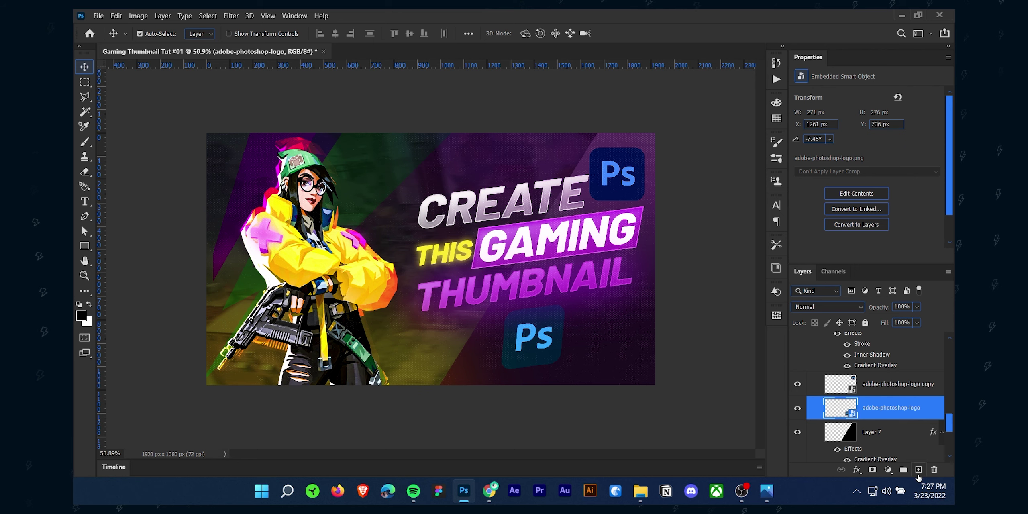
Duplicate the tilted Photoshop logo layer and apply a strong Gaussian Blur to the duplicate
key(ctrl+j)
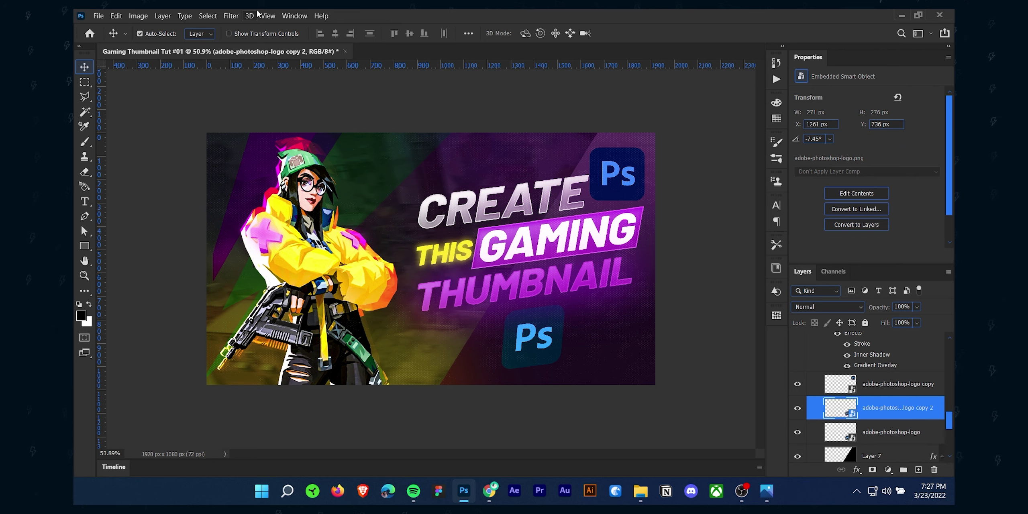
click(231, 16)
click(425, 227)
drag(518, 140, 287, 135)
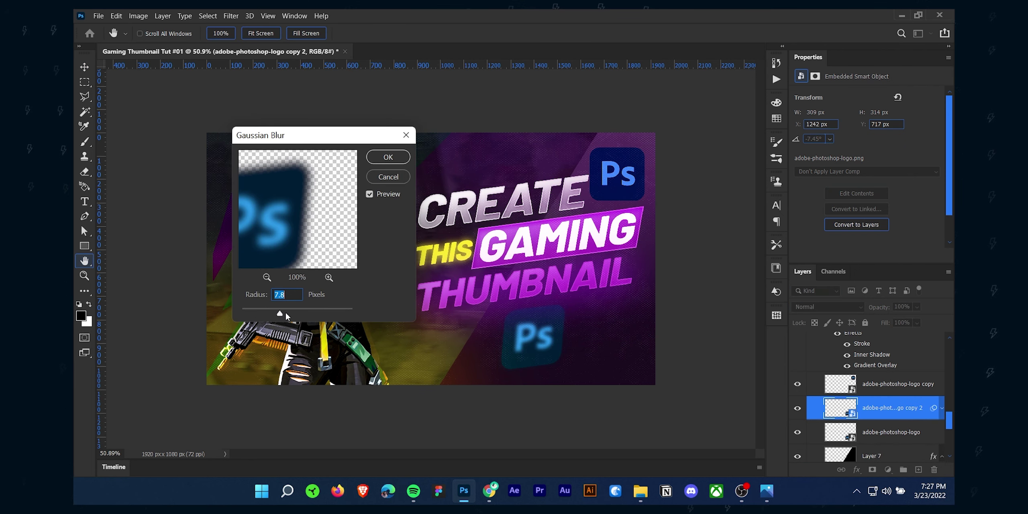
drag(286, 313, 308, 312)
click(387, 157)
Move the sharp tilted logo layer above its blurred copy in the layer stack
scroll(891, 438, down, 1)
click(891, 444)
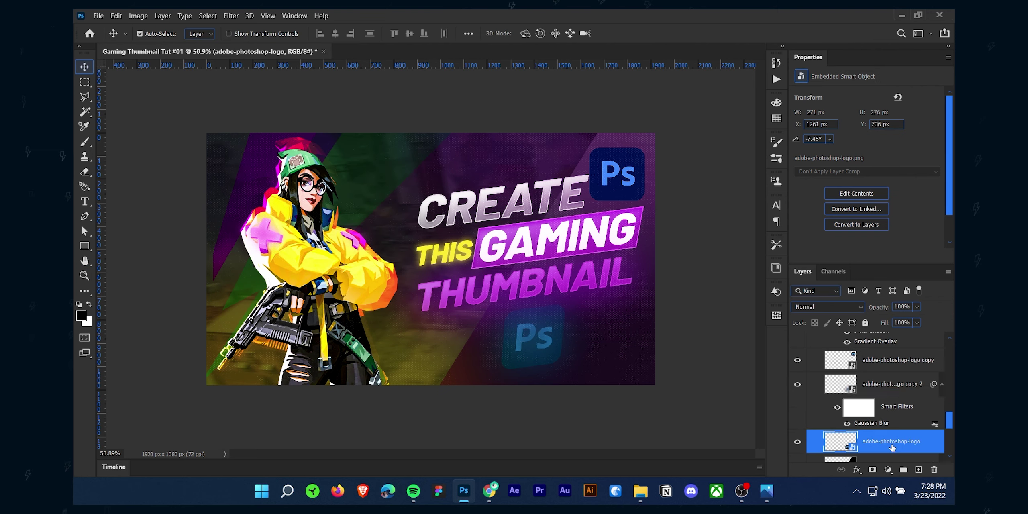
drag(891, 446, 874, 382)
Toggle the blurred copy's and the sharp logo's visibility to compare the glow around the tilted logo
click(797, 408)
click(798, 408)
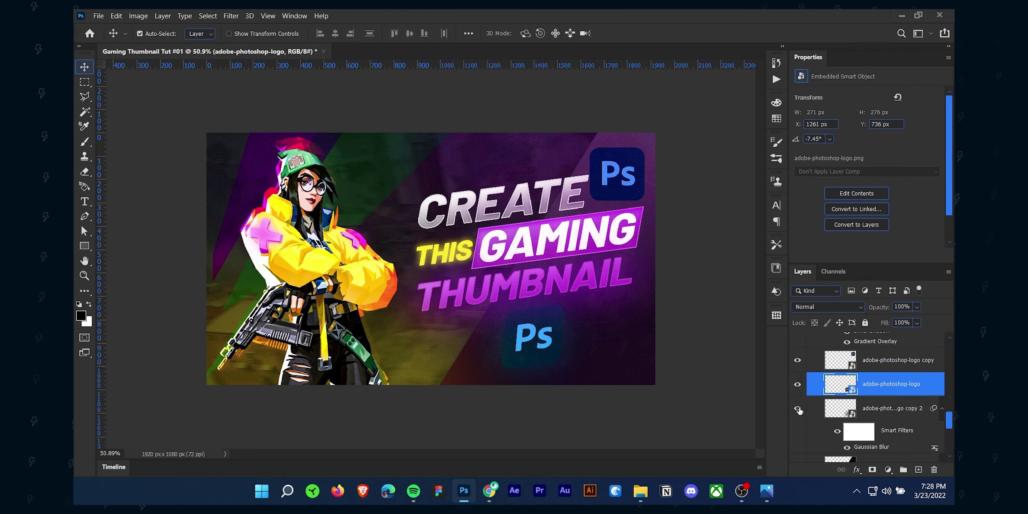
scroll(578, 363, down, 2)
scroll(553, 334, up, 2)
scroll(553, 334, up, 1)
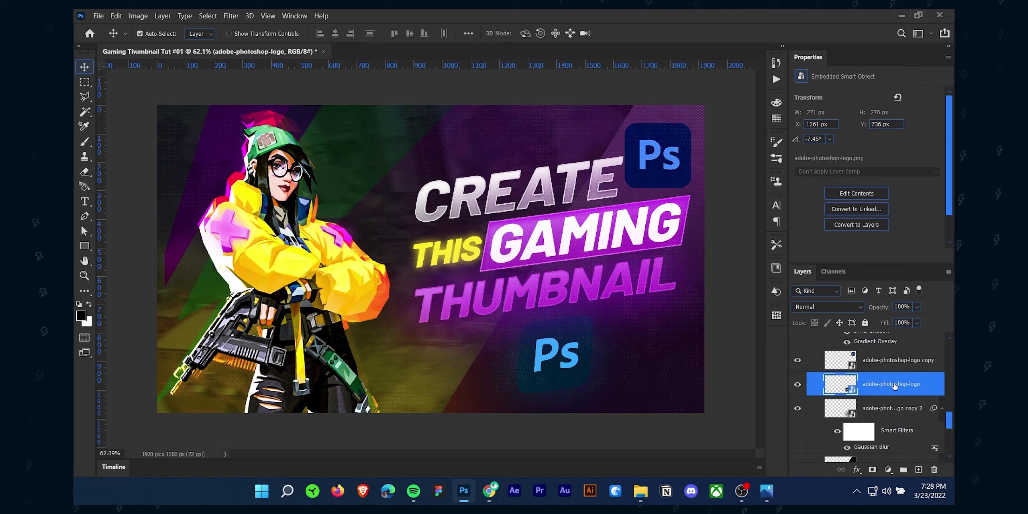
click(797, 384)
click(797, 384)
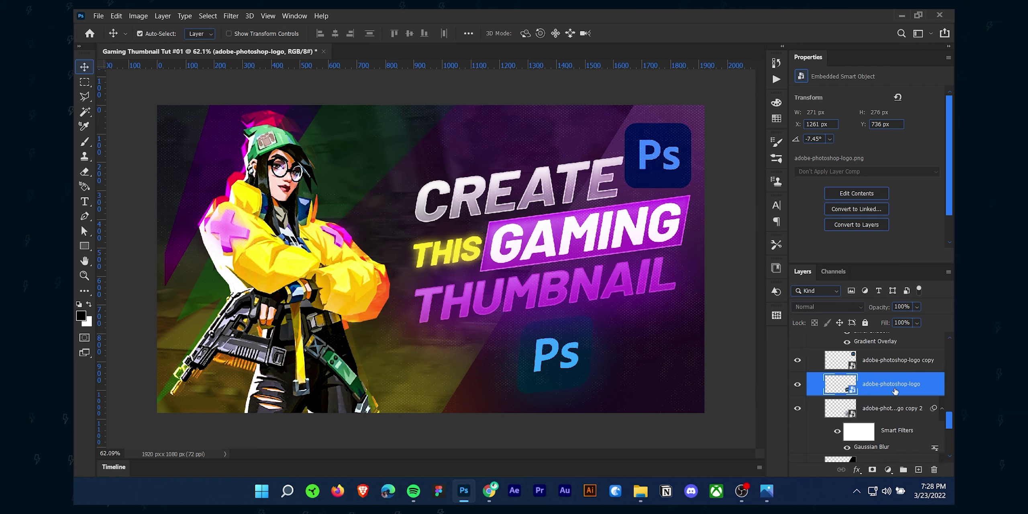
Add a 4 px inside stroke to the sharp tilted logo in a light blue based on the colour of its Ps letters
double_click(937, 387)
drag(674, 196, 778, 56)
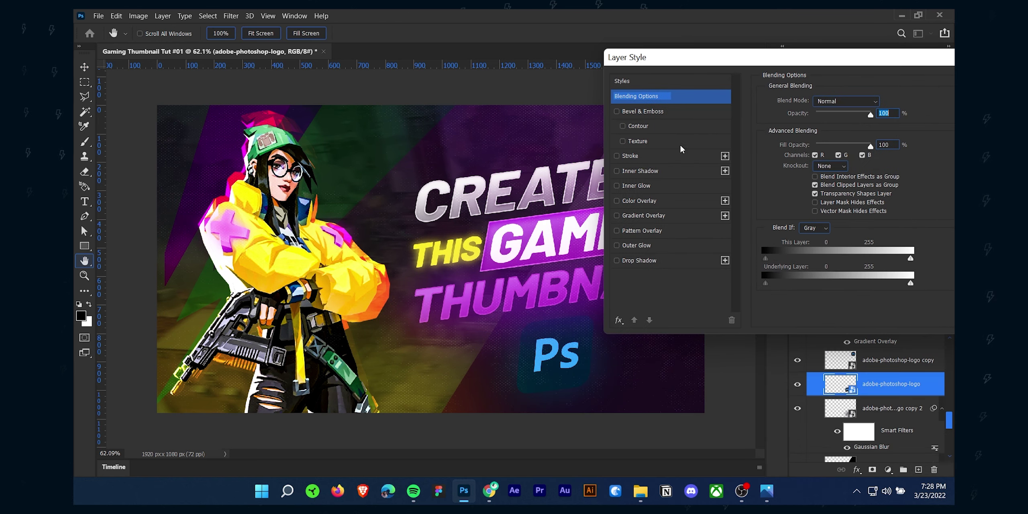
click(679, 156)
click(791, 184)
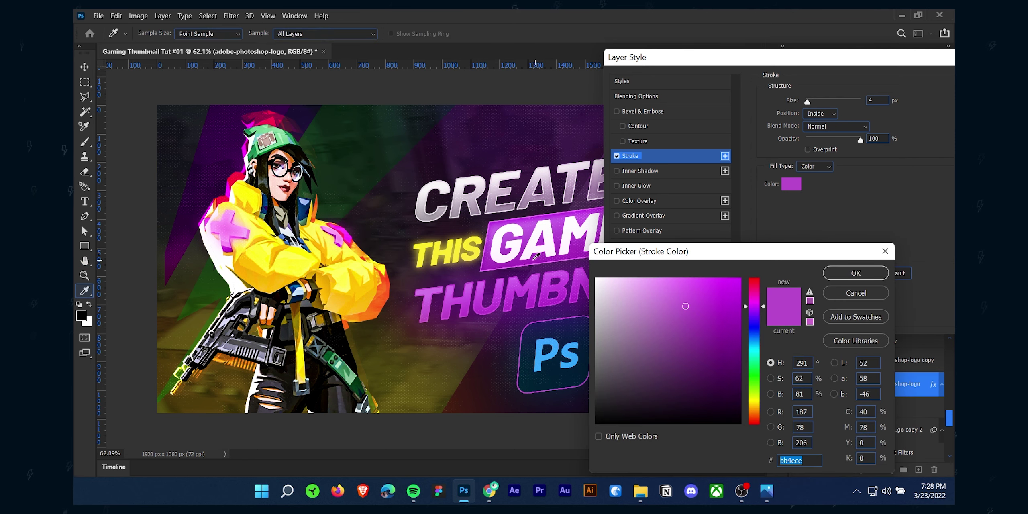
click(472, 244)
click(561, 352)
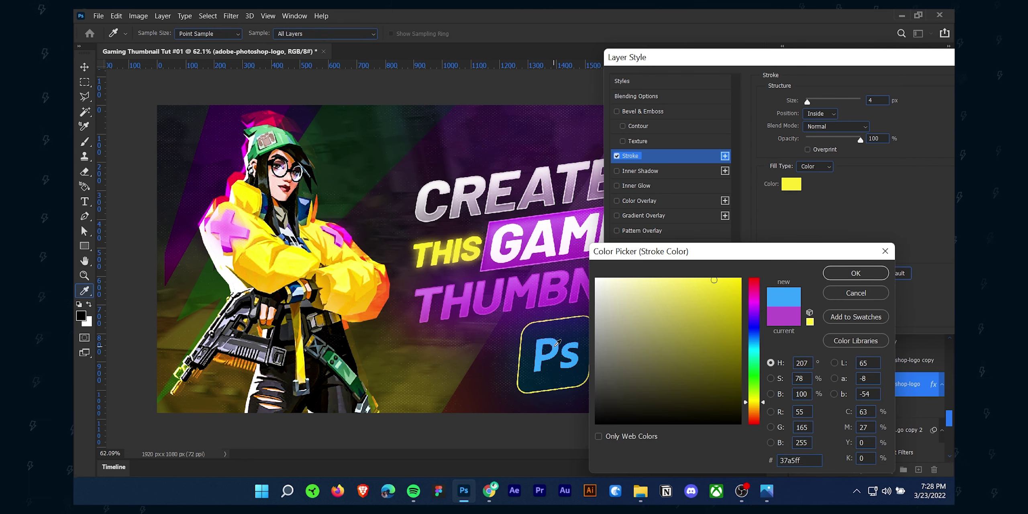
click(679, 281)
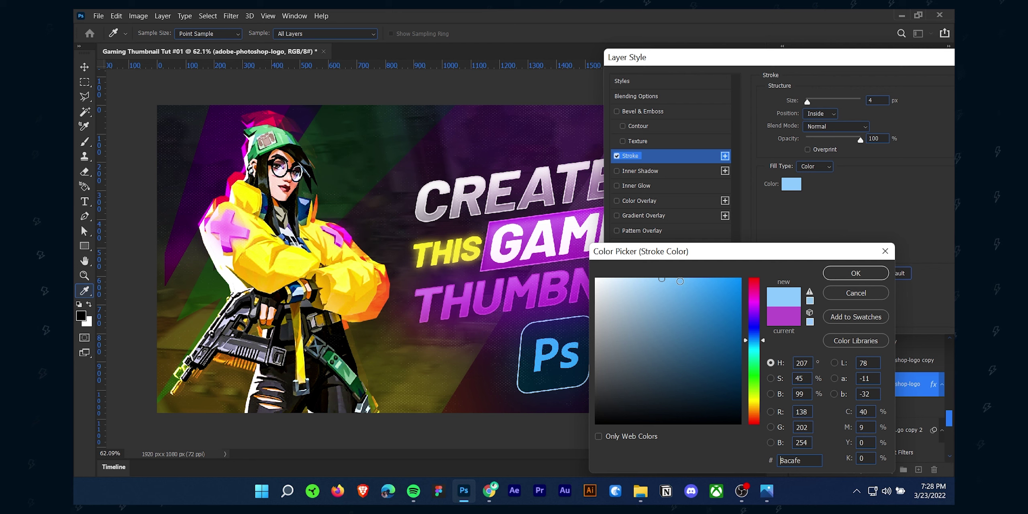
click(856, 273)
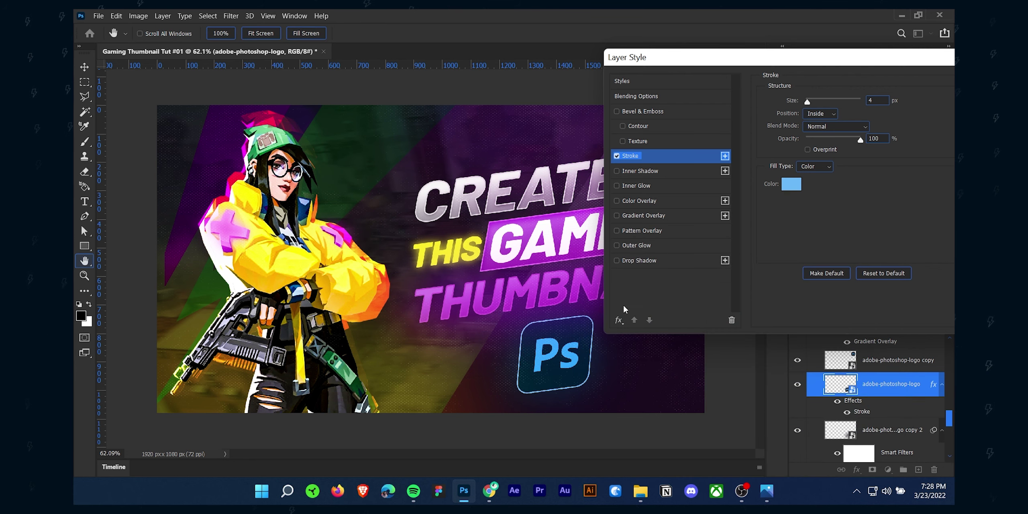
Add a 40 px inner glow to the sharp tilted Photoshop logo in blue #39a5ff with the Soft Light blend mode
click(649, 187)
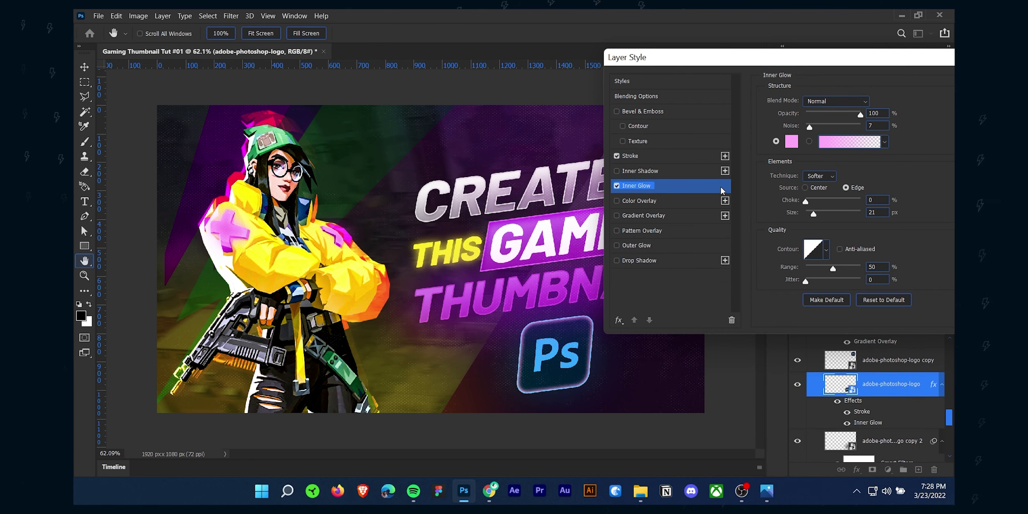
drag(818, 212, 821, 213)
click(791, 141)
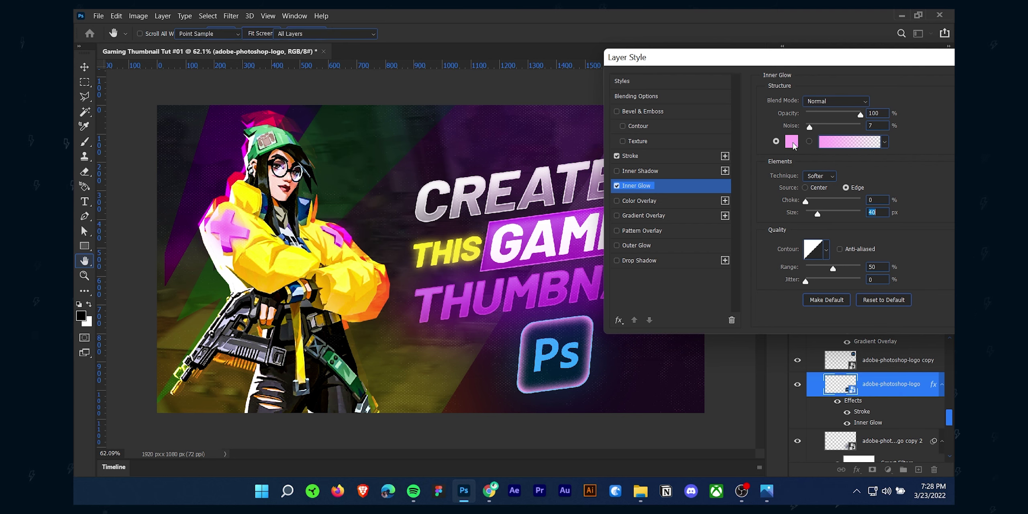
click(561, 323)
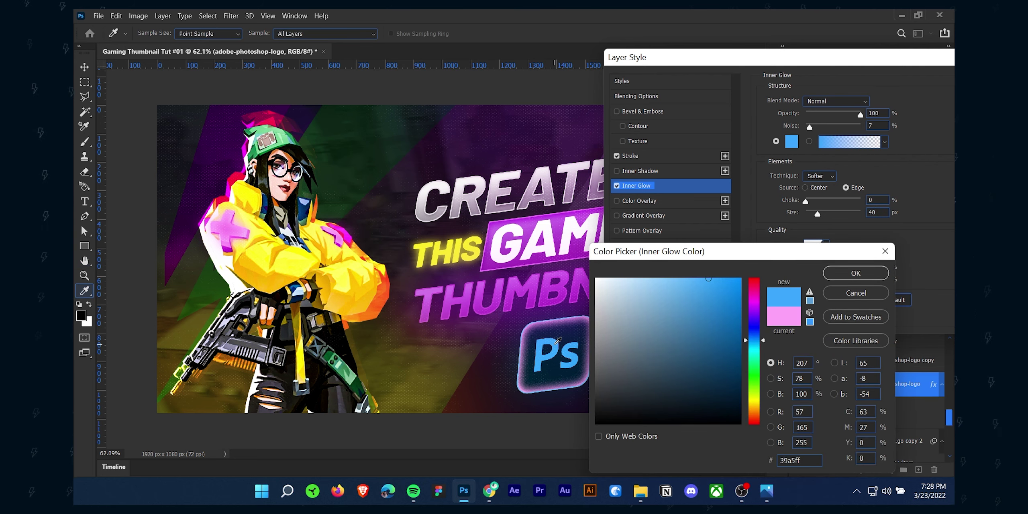
click(859, 271)
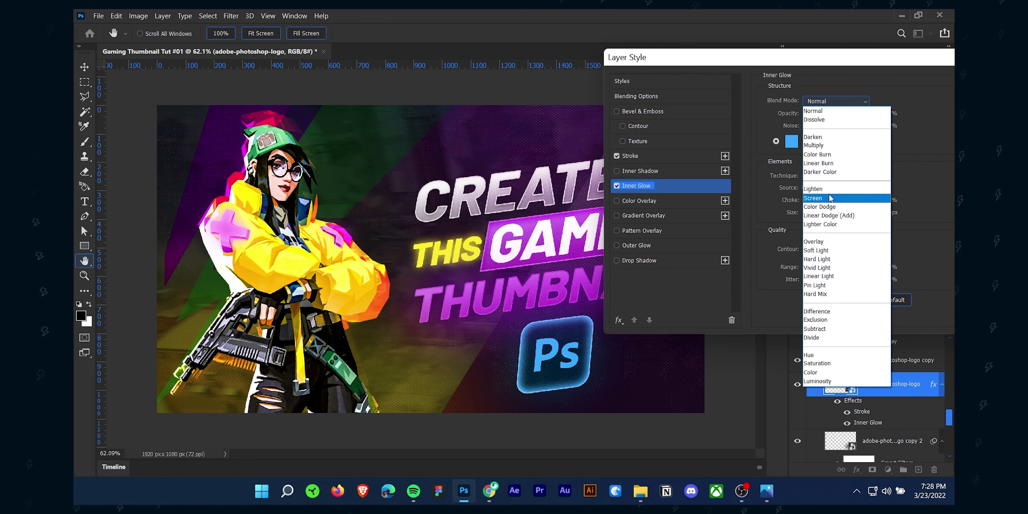
click(832, 250)
drag(887, 68, 792, 68)
click(917, 62)
Shrink the upright Photoshop logo to about 229 px wide, rotate it about 22°, and place it beside the end of CREATE
scroll(721, 339, down, 3)
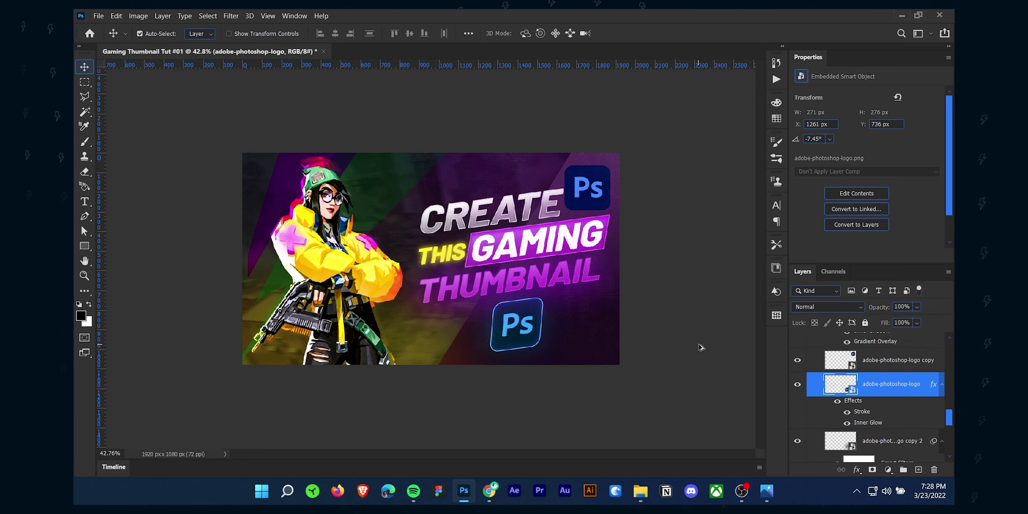
scroll(643, 351, up, 2)
drag(619, 175, 639, 215)
key(ctrl+t)
drag(582, 199, 634, 170)
drag(607, 184, 602, 189)
key(Return)
Apply a 7.6 px Gaussian Blur to the small rotated Photoshop logo and set its layer opacity to about 72%
click(231, 15)
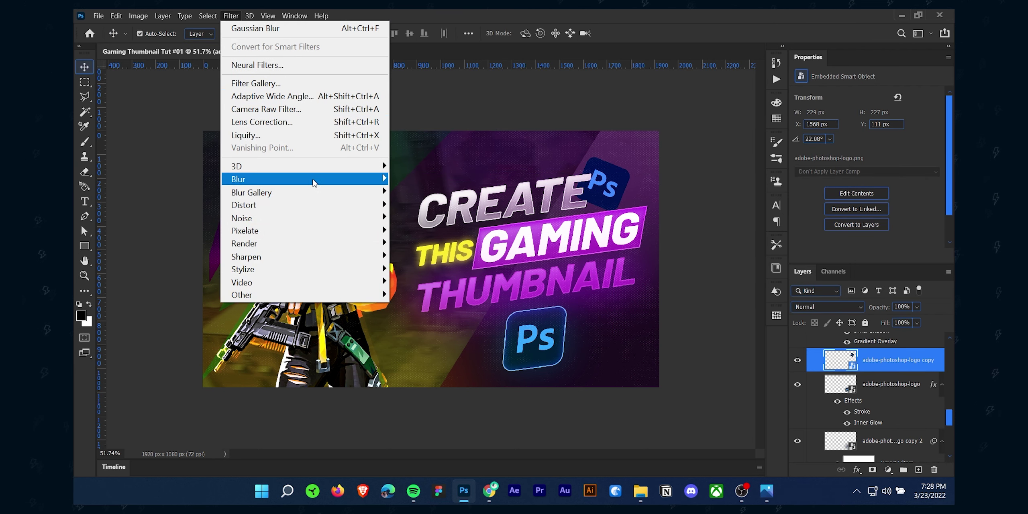
mouse_move(241, 170)
click(417, 229)
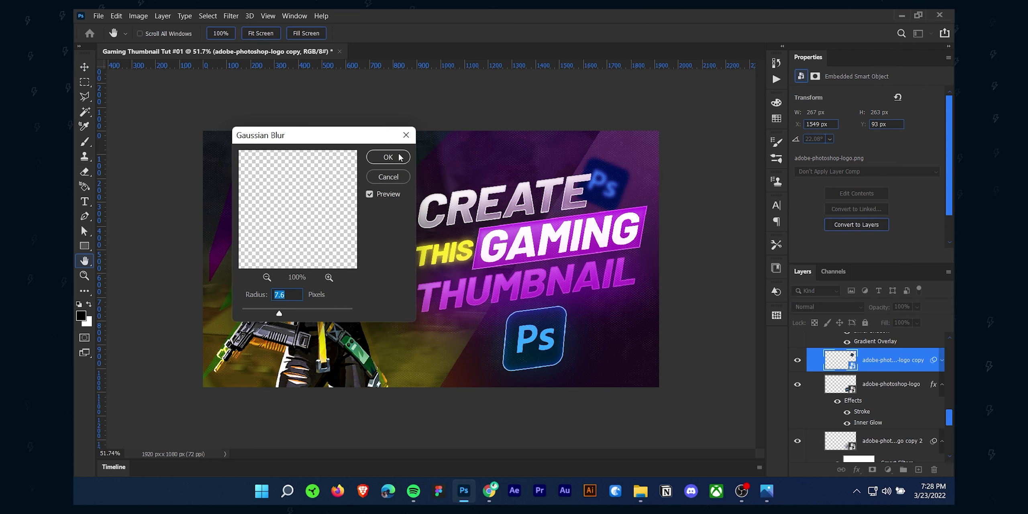
key(Return)
drag(917, 307, 914, 321)
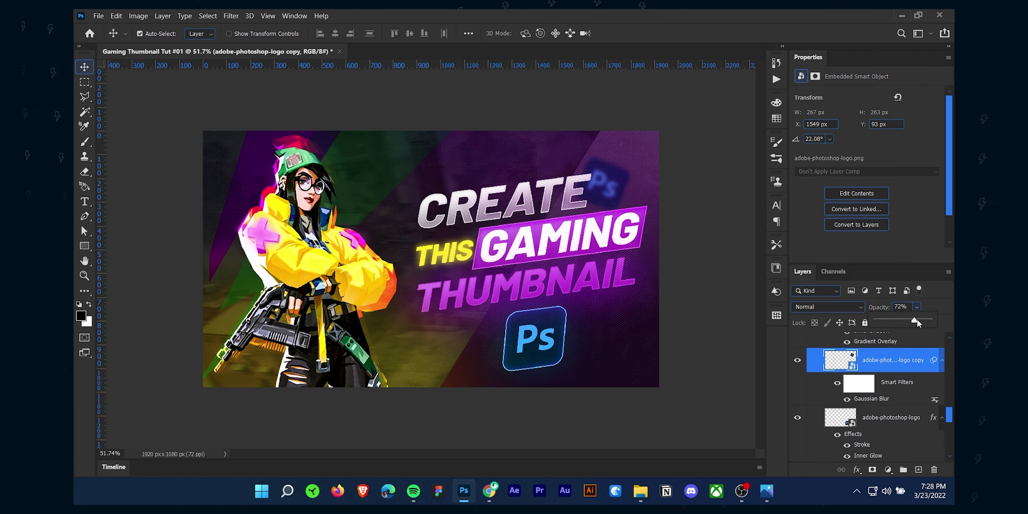
click(741, 215)
scroll(643, 249, up, 1)
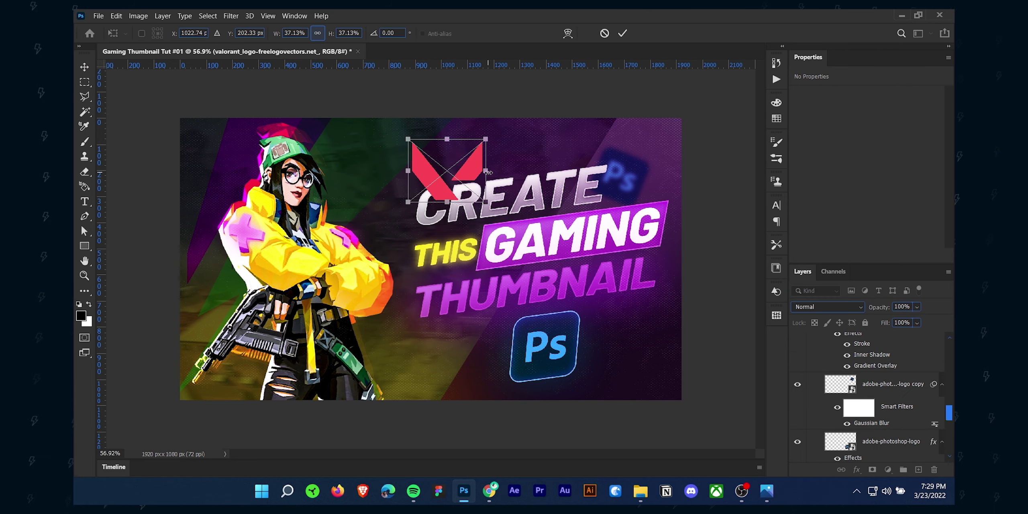
Scale the Valorant logo near the start of CREATE to about 33% and rotate it about -12.6°
drag(489, 173, 463, 178)
click(623, 33)
key(ctrl+t)
mouse_move(442, 176)
mouse_down()
mouse_move(429, 176)
mouse_move(451, 147)
mouse_move(455, 169)
mouse_up()
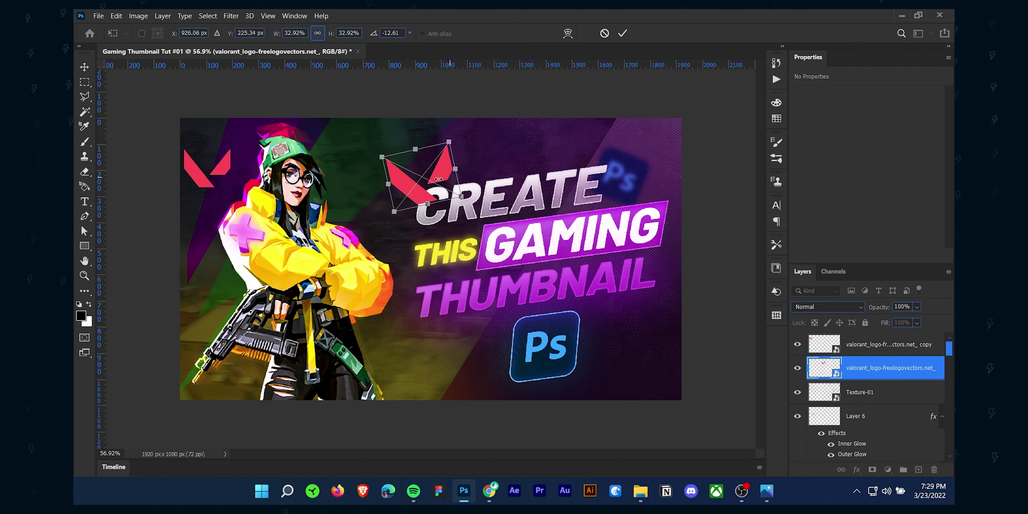
click(622, 34)
Apply a light Gaussian Blur to the tilted Valorant logo and nudge it slightly beside the start of CREATE
click(231, 15)
mouse_move(289, 179)
click(412, 232)
drag(324, 135, 655, 156)
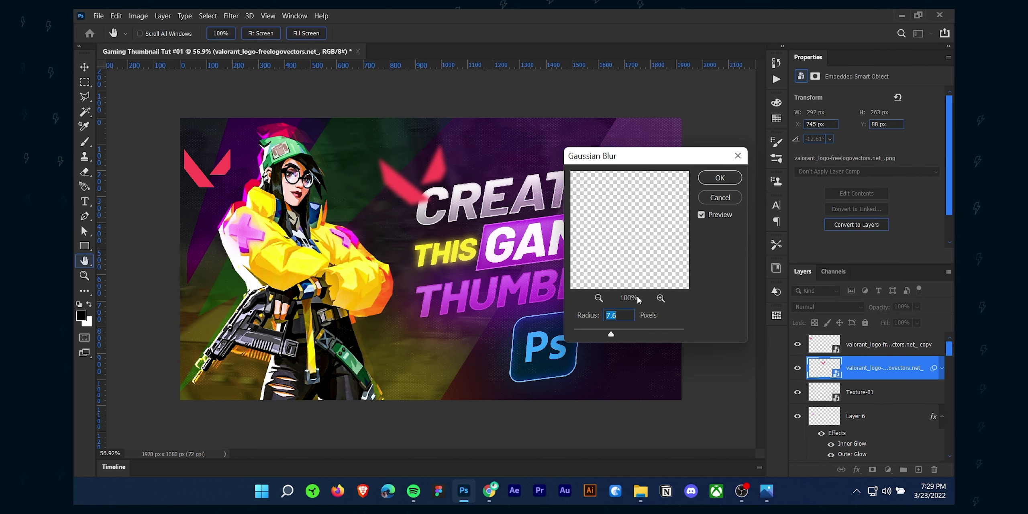
drag(610, 333, 584, 331)
key(Return)
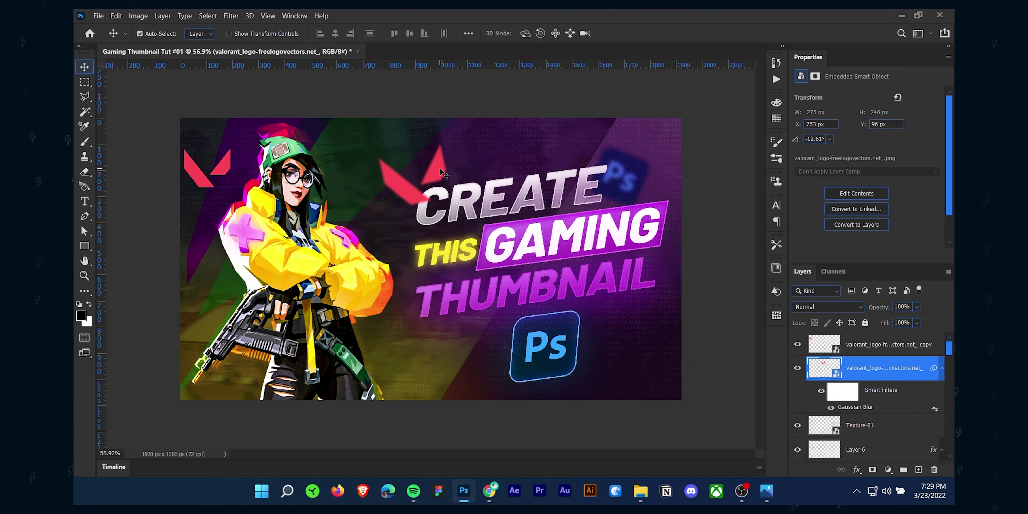
drag(440, 169, 439, 168)
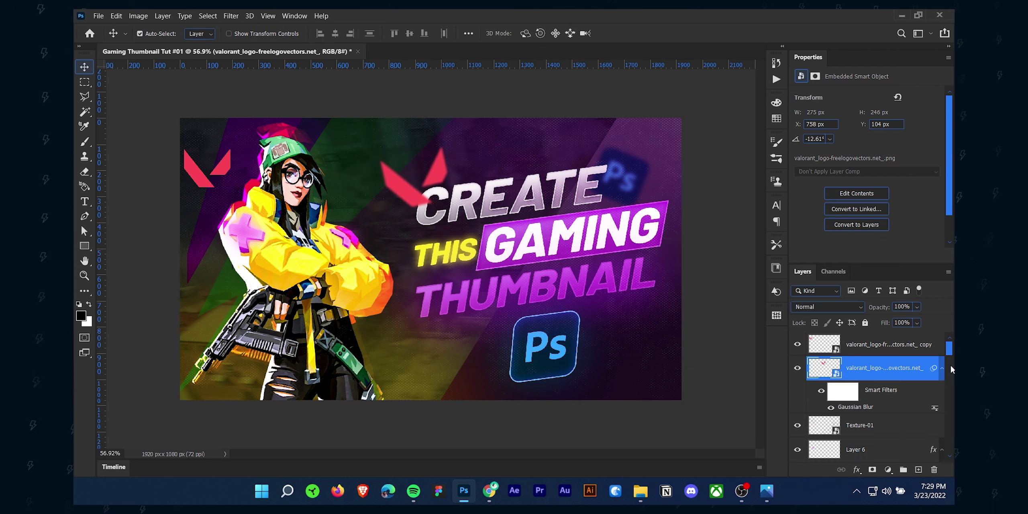
Add a drop shadow to the tilted Valorant logo in dark purple #201347 at 100% opacity
double_click(927, 378)
click(554, 241)
drag(716, 133, 712, 134)
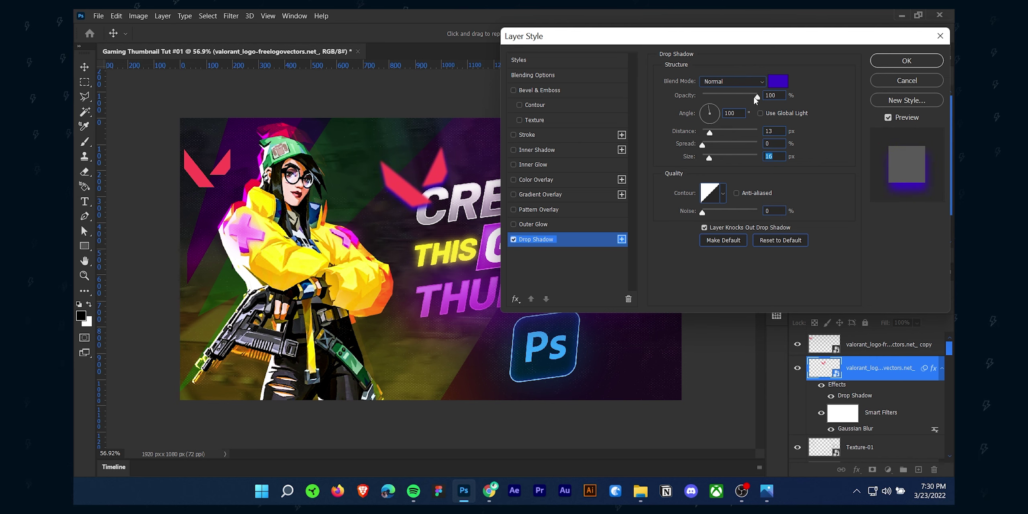
click(777, 81)
click(683, 388)
click(700, 411)
click(702, 383)
key(Return)
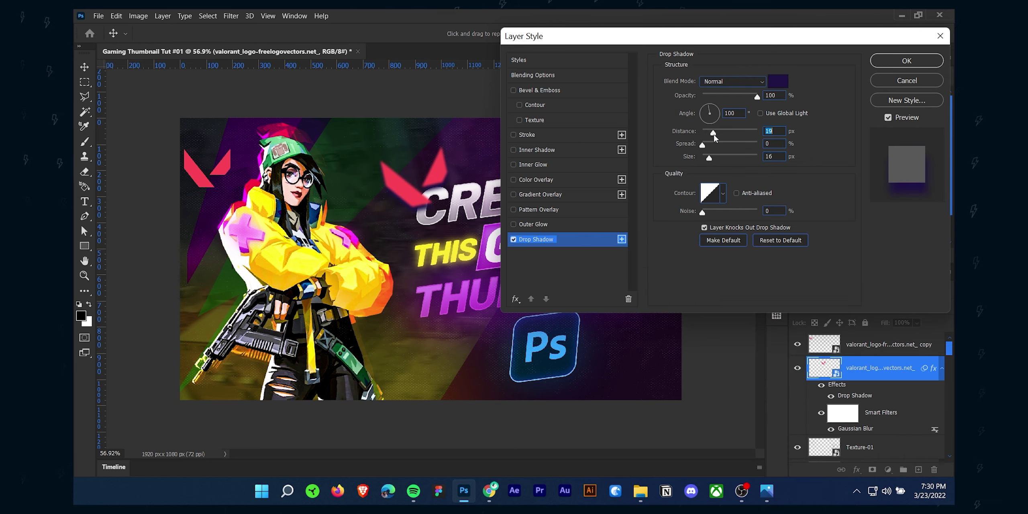
Set the Valorant logo's drop shadow to 24 px distance and 38 px size, with a darker purple colour
drag(710, 158, 714, 158)
click(779, 81)
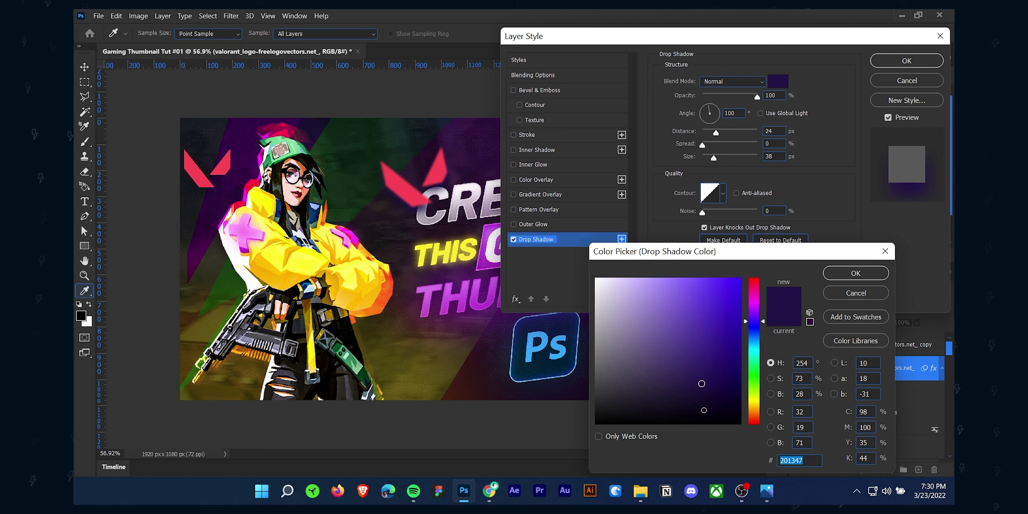
click(702, 410)
key(Return)
click(906, 61)
Enlarge the other Valorant logo copy to about 1160 x 955 px and position it over Killjoy
click(208, 168)
key(ctrl+t)
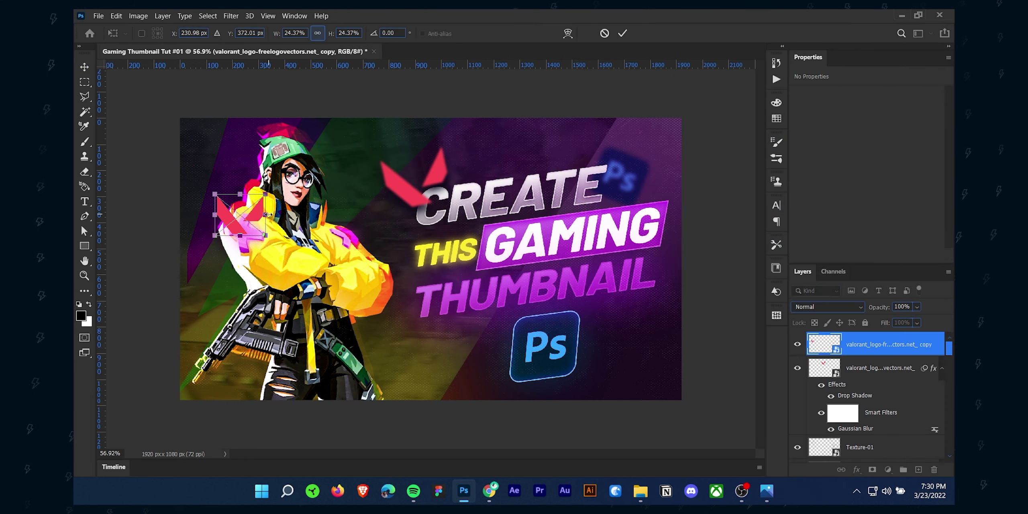
drag(232, 189, 526, 420)
drag(461, 257, 468, 239)
drag(533, 251, 494, 251)
drag(440, 246, 453, 253)
key(Return)
click(916, 323)
drag(896, 337, 933, 336)
click(932, 351)
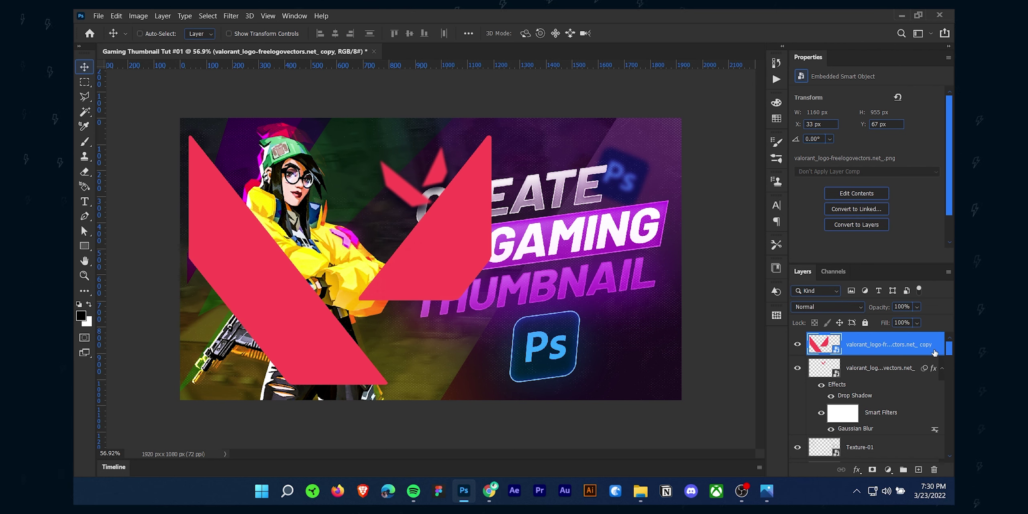
Duplicate the enlarged Valorant logo, keeping the original hidden, and set the duplicate's fill to 0%
key(ctrl+j)
click(916, 323)
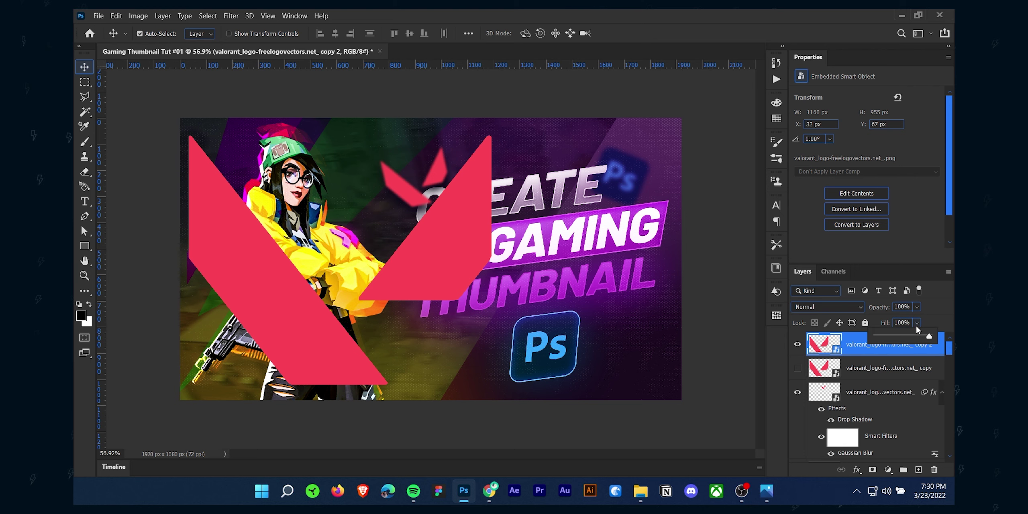
drag(931, 335, 871, 336)
click(937, 352)
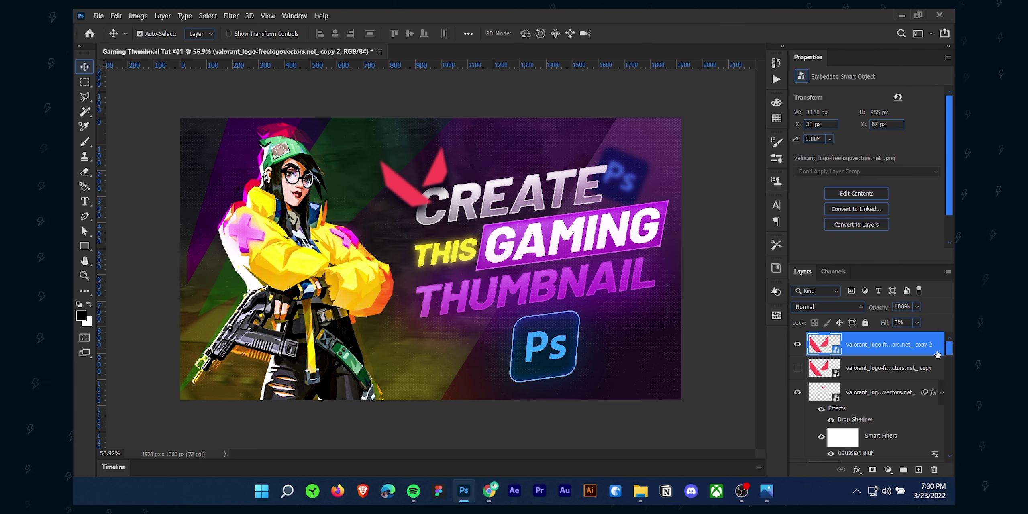
Add a 5 px inside stroke in white #ffffff to the zero-fill Valorant logo
double_click(936, 353)
click(536, 136)
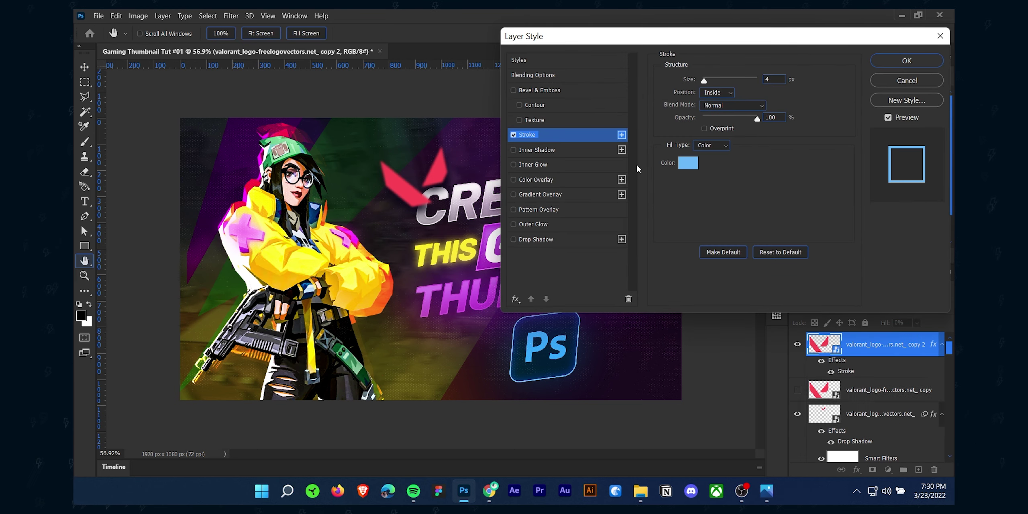
click(689, 164)
click(597, 278)
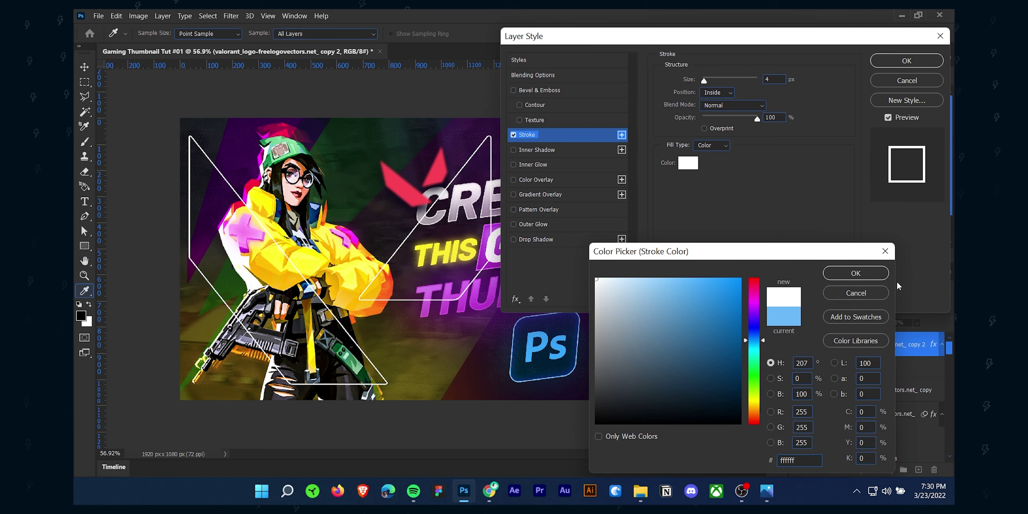
click(853, 271)
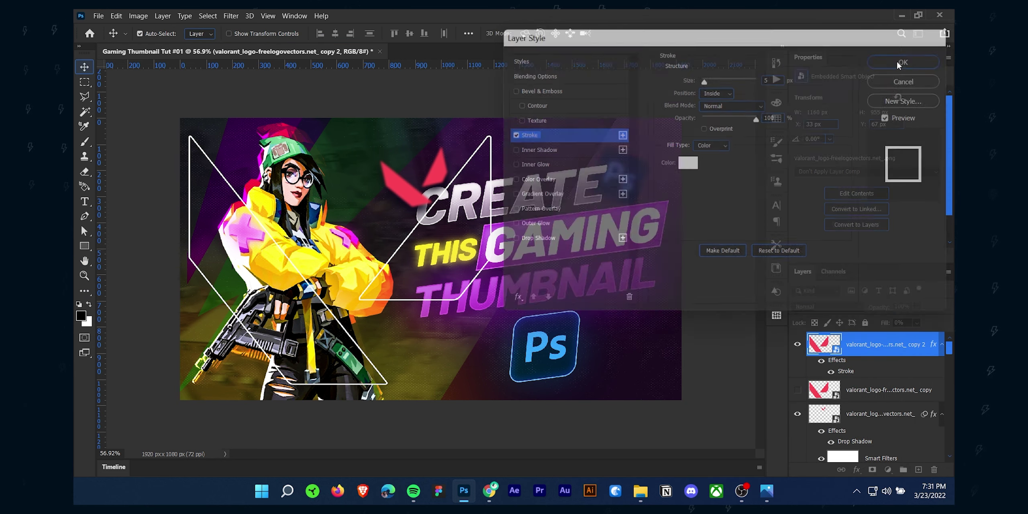
Try the Soft Light blend mode on the outlined Valorant logo and switch back to Normal
click(828, 307)
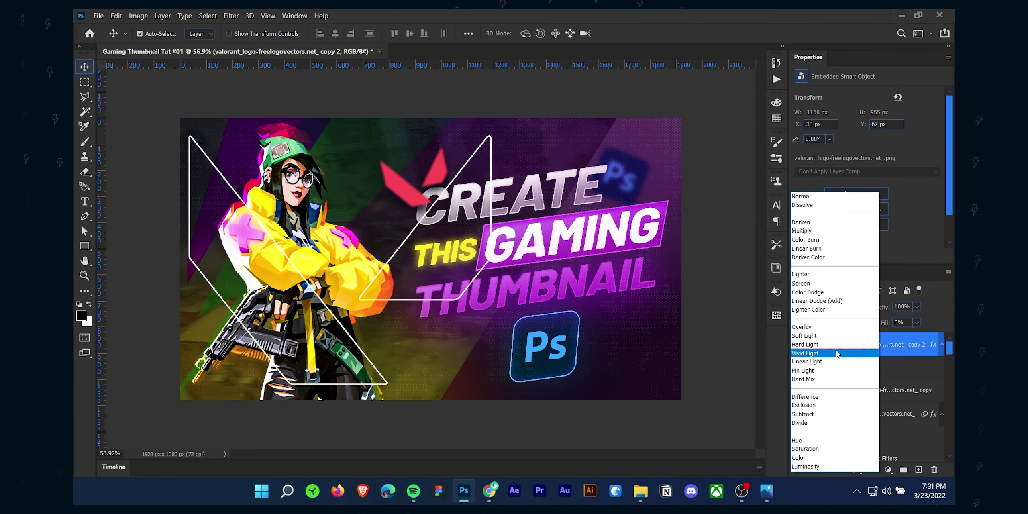
click(851, 337)
click(840, 308)
click(827, 197)
Move the outlined Valorant logo layer above the Killjoy_artwork copy layer and the collapsed Texts group above Layer 2
drag(876, 344, 897, 365)
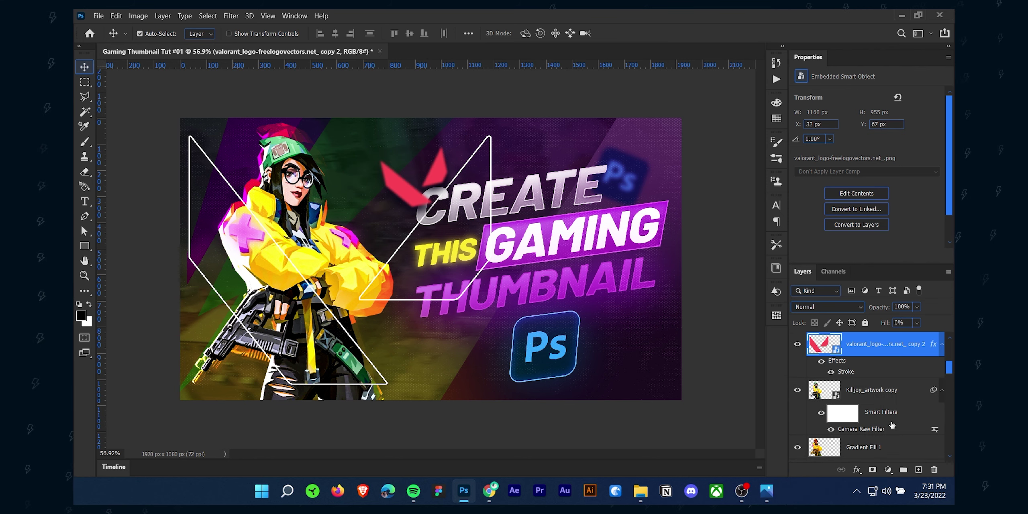
scroll(888, 423, down, 5)
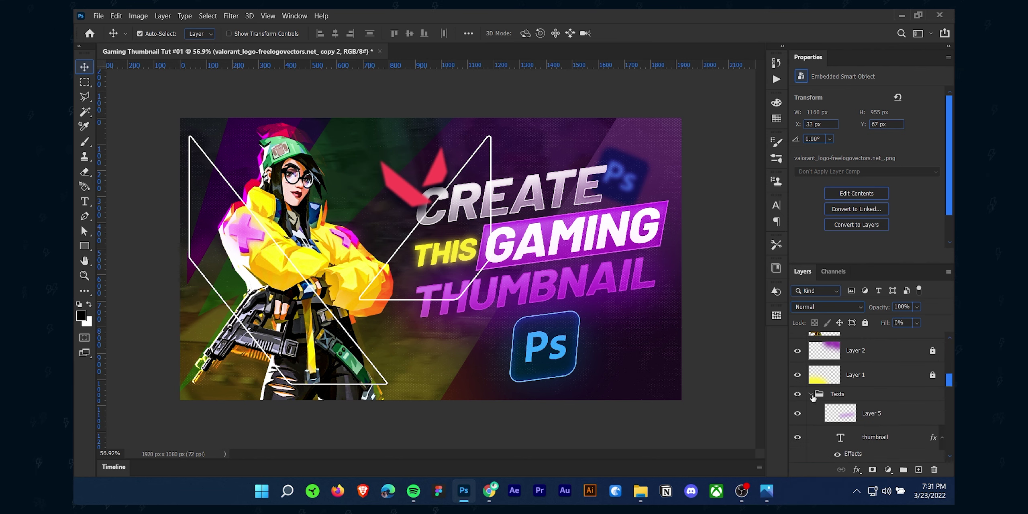
click(811, 395)
click(860, 396)
scroll(866, 425, up, 2)
drag(856, 446, 874, 388)
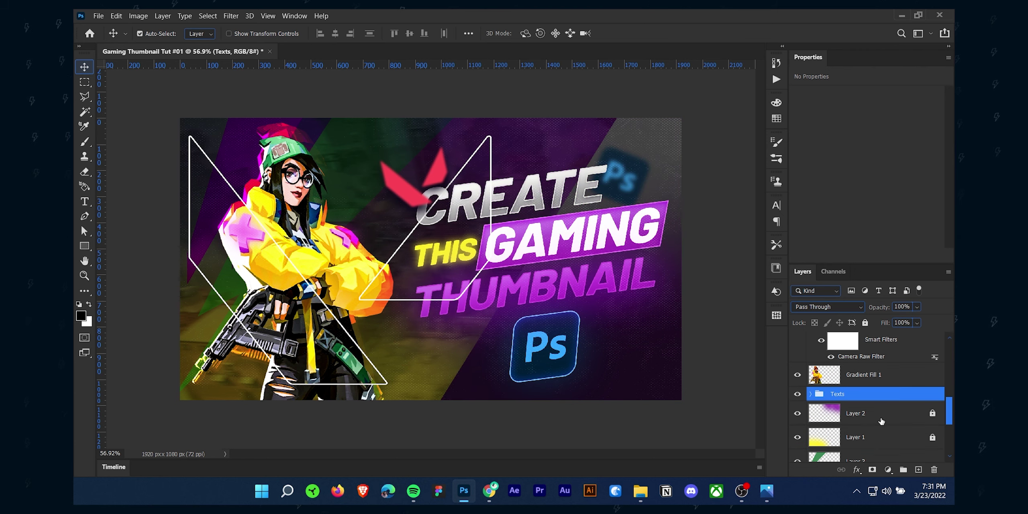
Expand the Texts group, toggle Layer 5's visibility, and examine the layers inside the group
click(810, 394)
scroll(892, 426, down, 2)
click(871, 366)
click(797, 365)
click(797, 364)
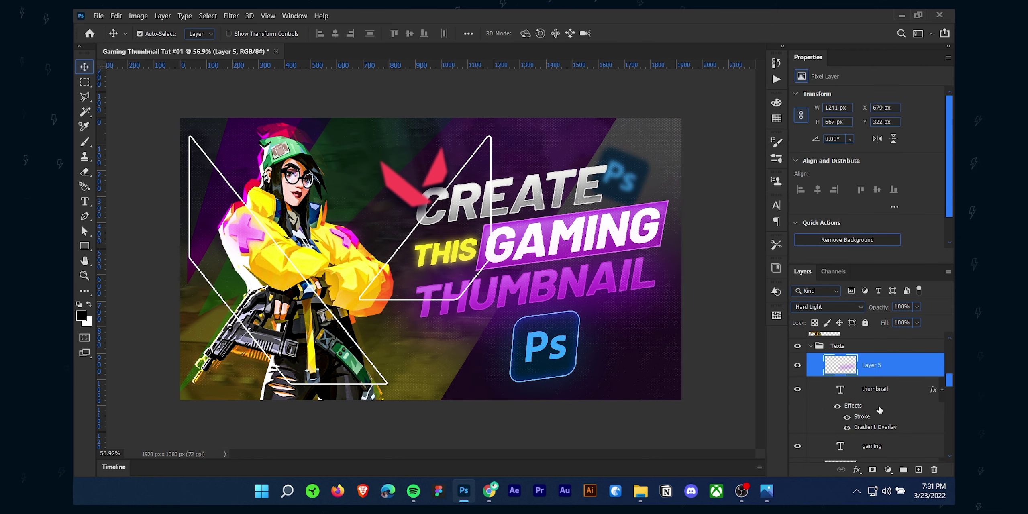
scroll(848, 400, down, 4)
scroll(901, 418, down, 4)
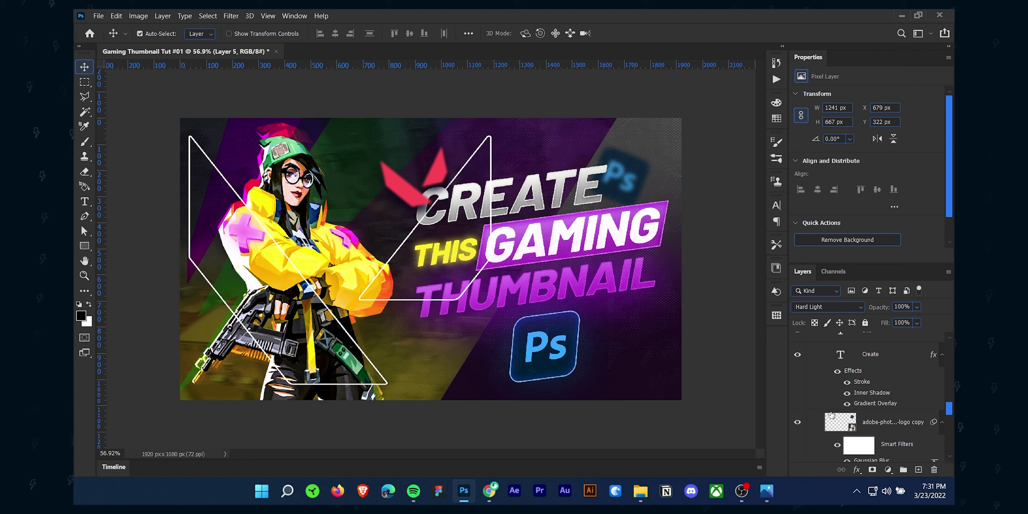
scroll(901, 419, up, 7)
Collapse the Texts group and move it above the Killjoy_artwork copy layer, below the outlined Valorant logo
click(810, 394)
mouse_move(871, 423)
mouse_down()
mouse_move(853, 381)
mouse_move(856, 333)
mouse_move(852, 427)
mouse_up()
scroll(887, 416, down, 5)
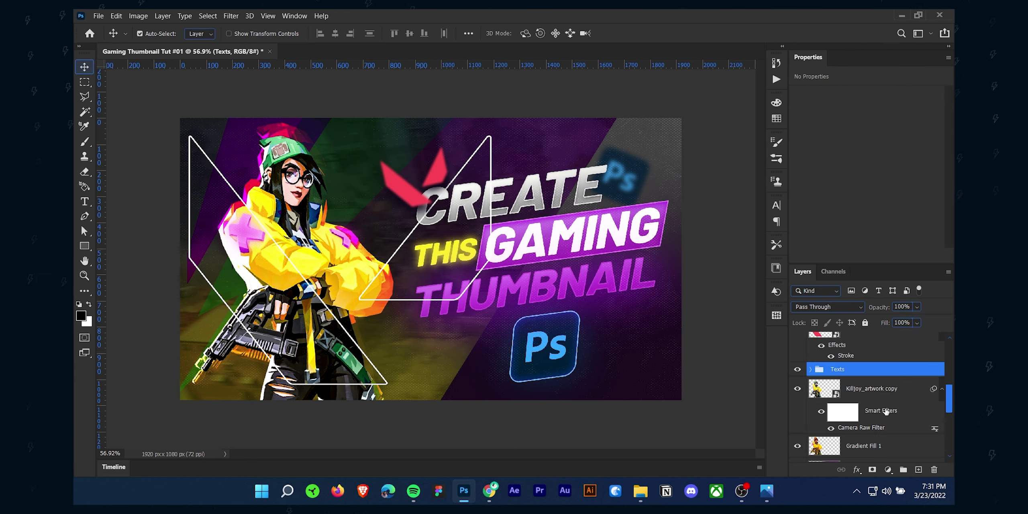
Locate Layer 7 inside the Texts group and open its Gradient Overlay's gradient for editing
scroll(869, 442, up, 6)
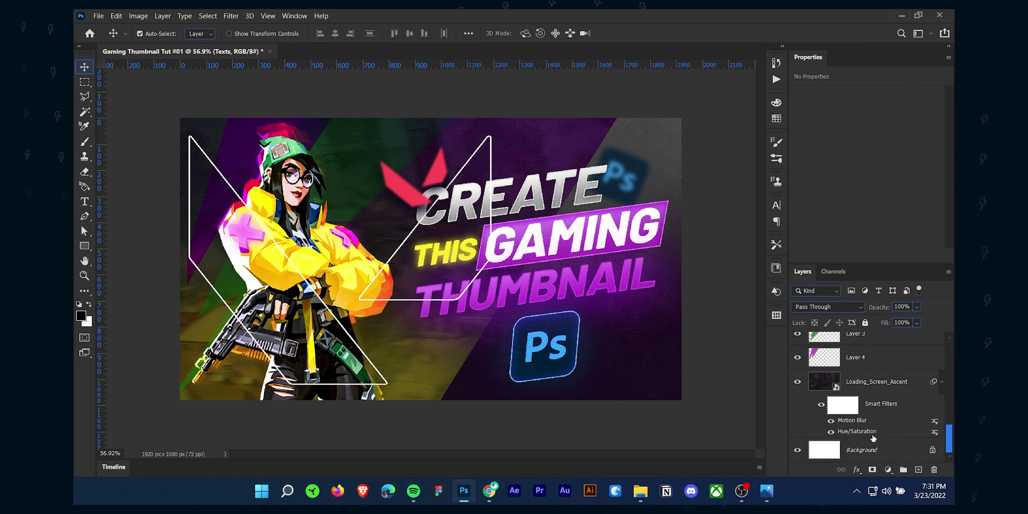
scroll(884, 426, down, 6)
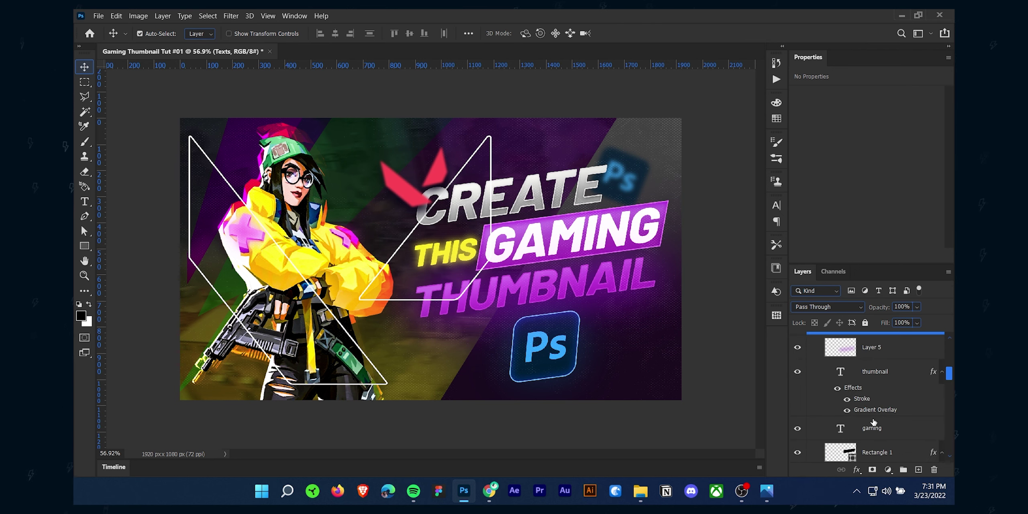
scroll(910, 418, down, 5)
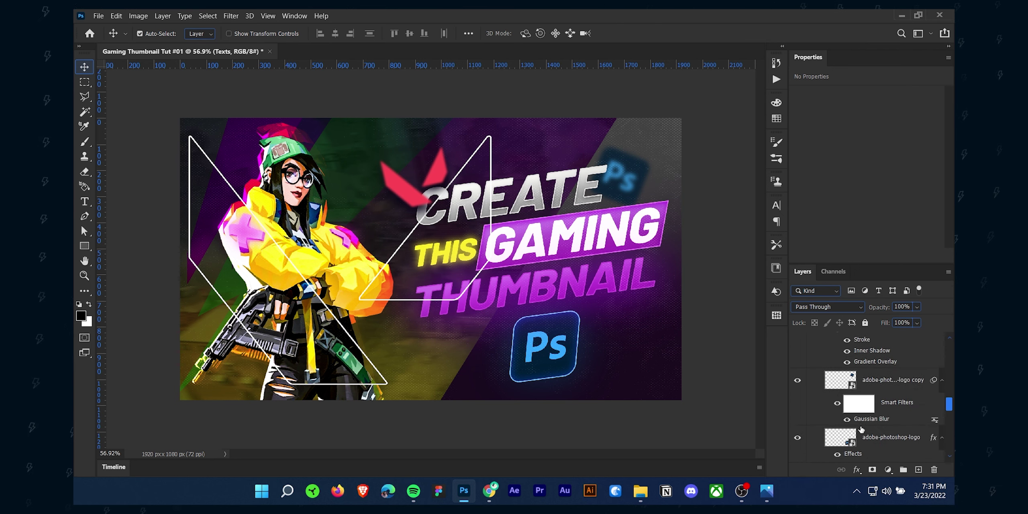
scroll(872, 411, down, 2)
double_click(871, 411)
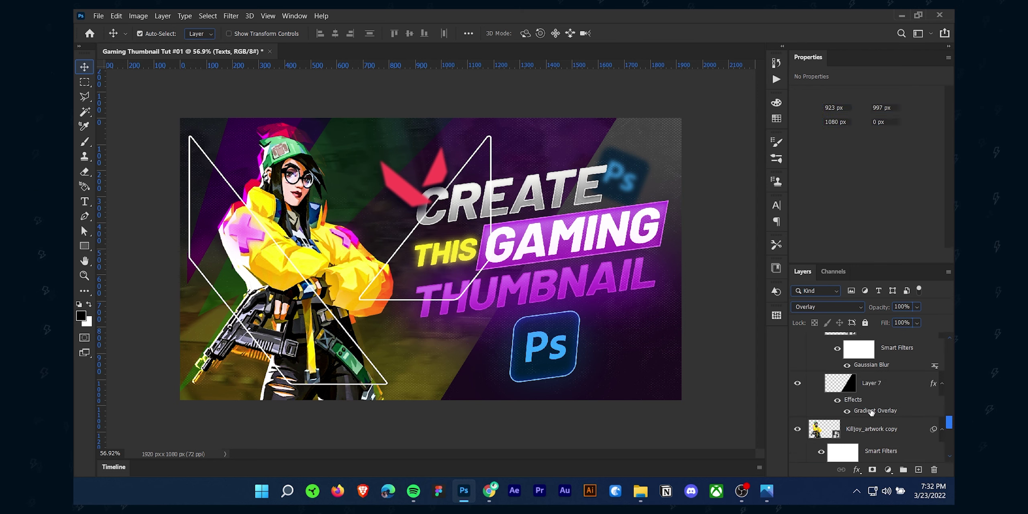
drag(779, 39, 295, 152)
click(247, 223)
drag(748, 86, 773, 205)
Change the gradient's starting colour stop to dark purple 412646 and apply the layer style
click(692, 419)
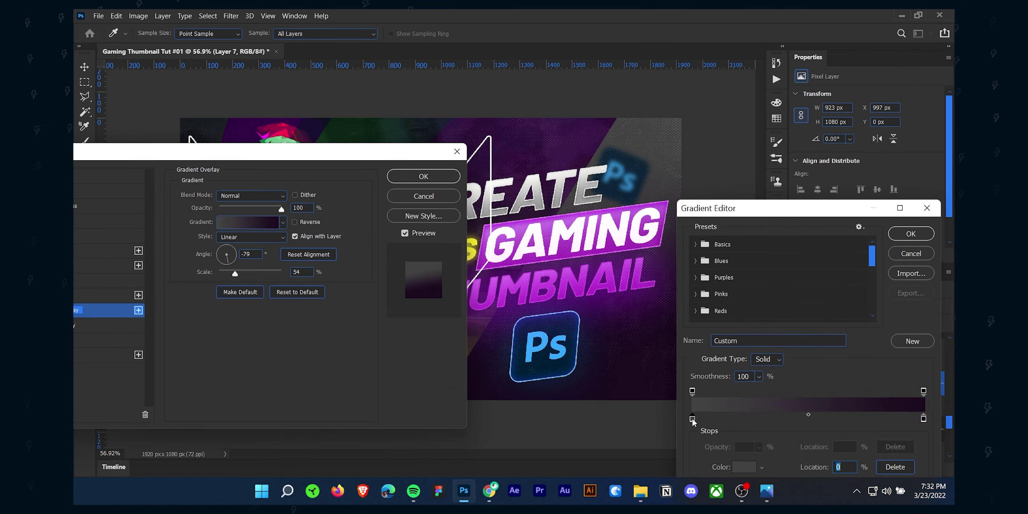
click(622, 274)
click(744, 465)
text(54305a)
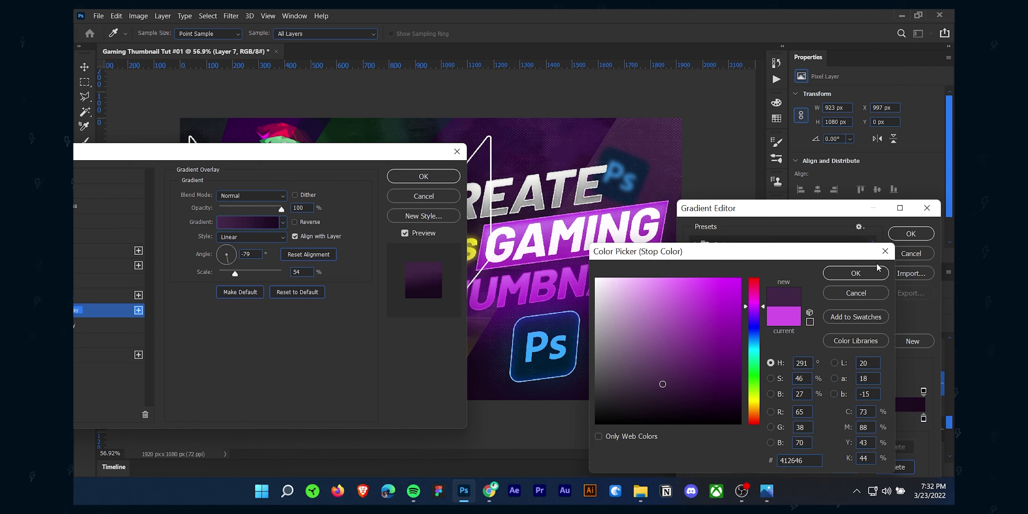
key(Return)
key(Return)
key(Return)
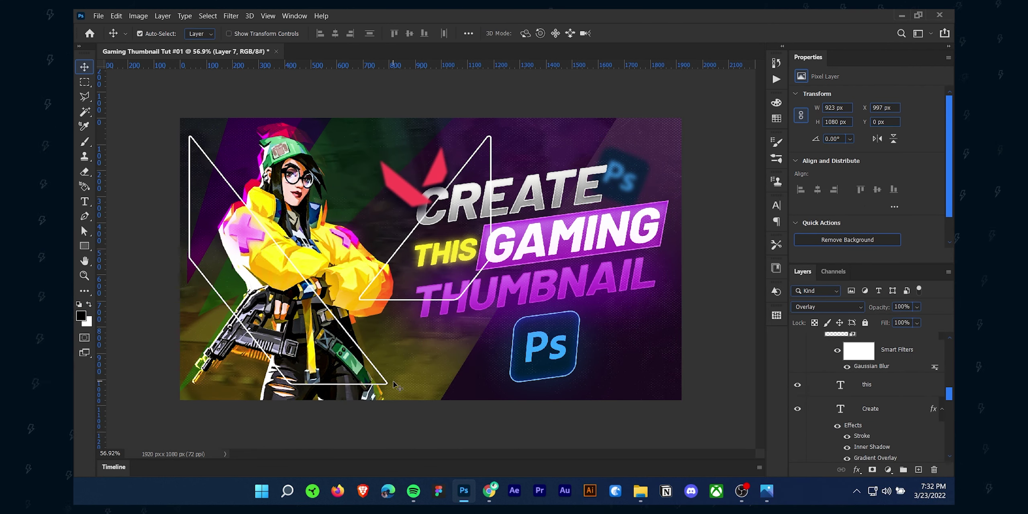
Select the outlined Valorant logo on the canvas and rasterize its layer style
click(370, 363)
drag(370, 364, 388, 360)
key(ctrl+z)
scroll(311, 307, up, 2)
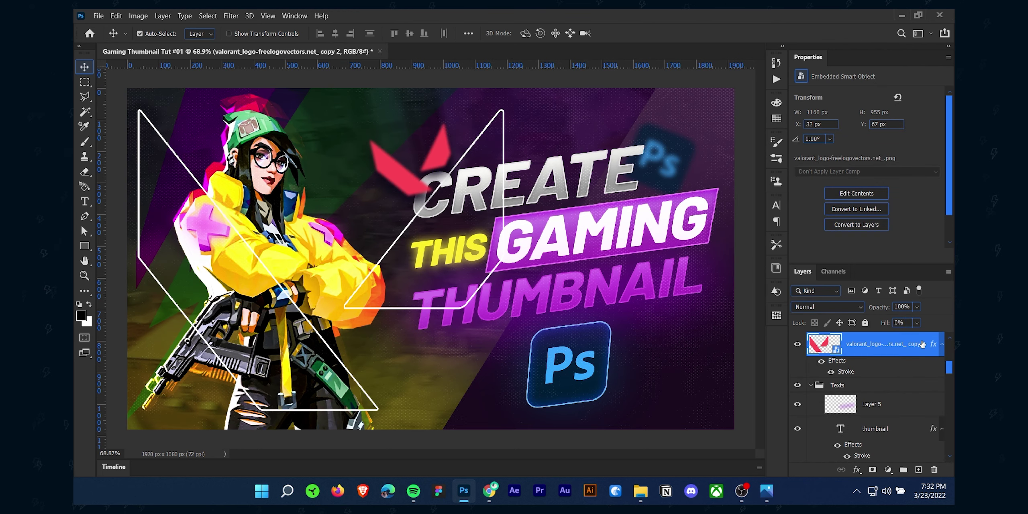
right_click(862, 346)
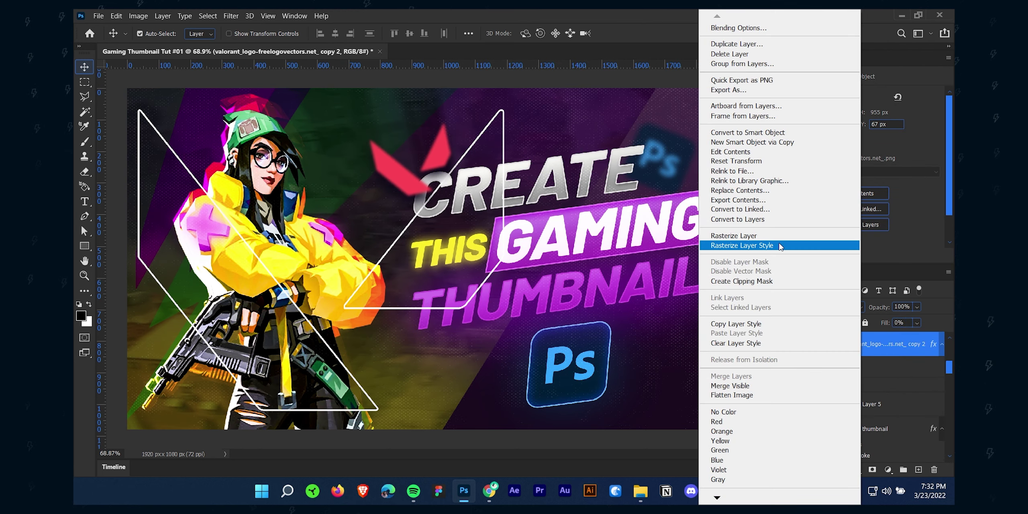
click(780, 247)
Erase the parts of the Valorant logo outline that cross the title text with the soft Eraser
key(e)
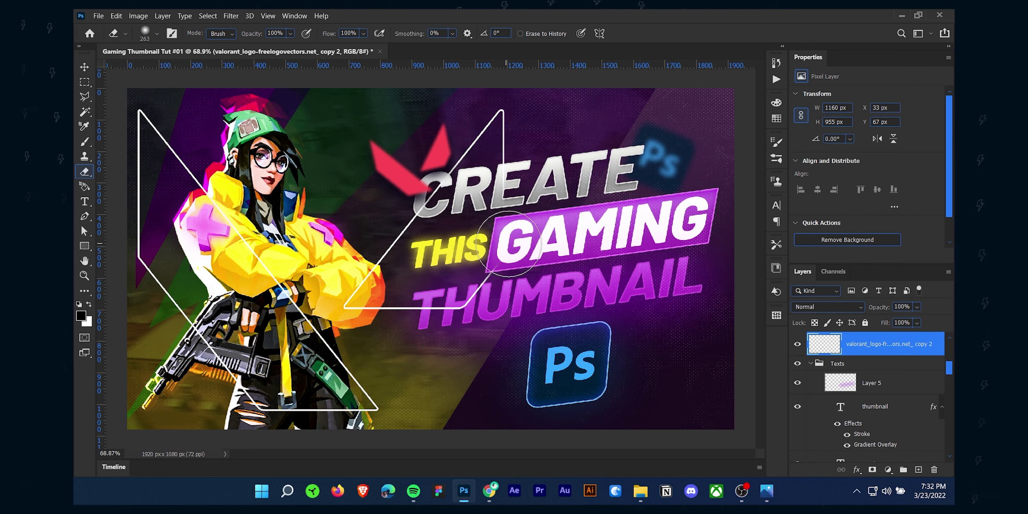
drag(509, 244, 510, 238)
mouse_move(502, 207)
mouse_down()
mouse_move(540, 204)
mouse_move(488, 260)
mouse_move(502, 285)
mouse_move(476, 296)
mouse_move(459, 310)
mouse_up()
scroll(465, 212, up, 5)
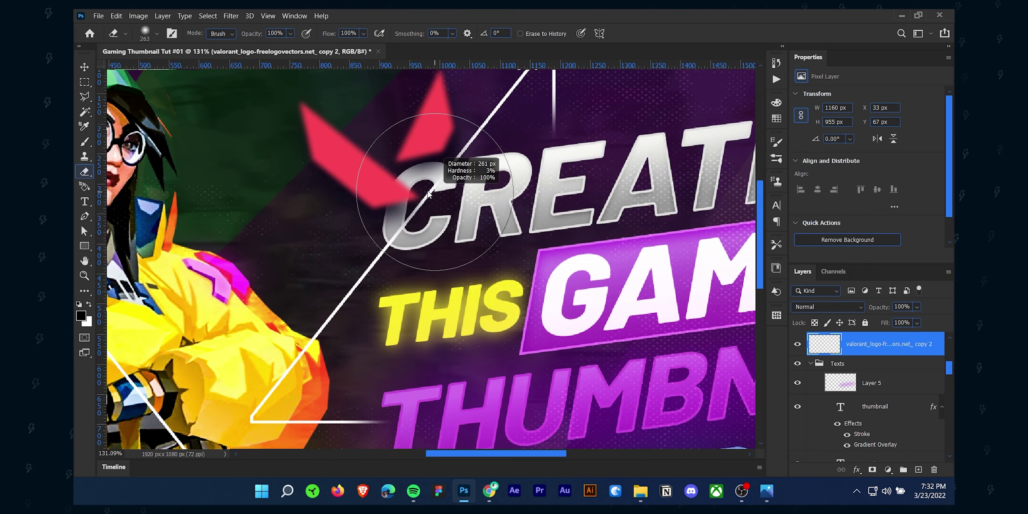
drag(408, 224, 409, 225)
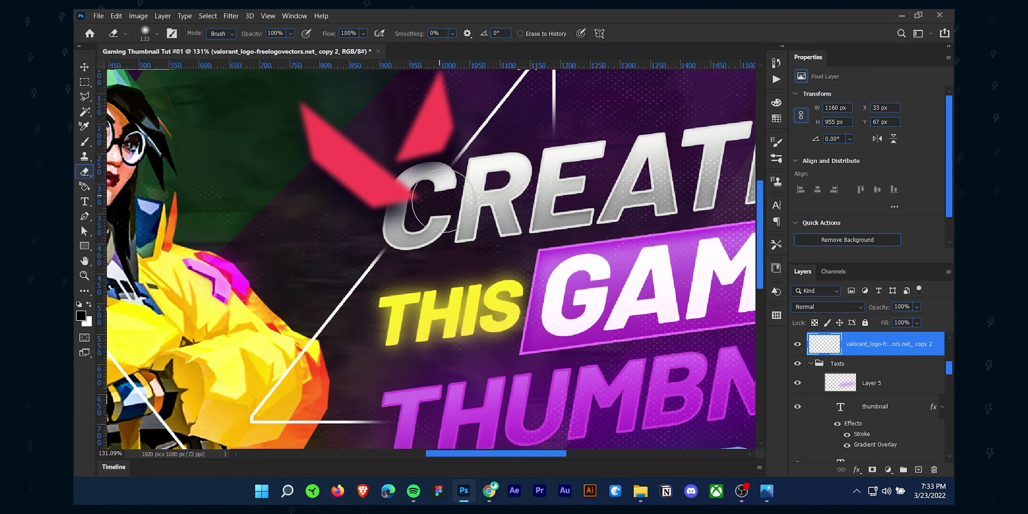
scroll(443, 201, down, 6)
scroll(206, 265, up, 1)
key(v)
scroll(290, 310, down, 2)
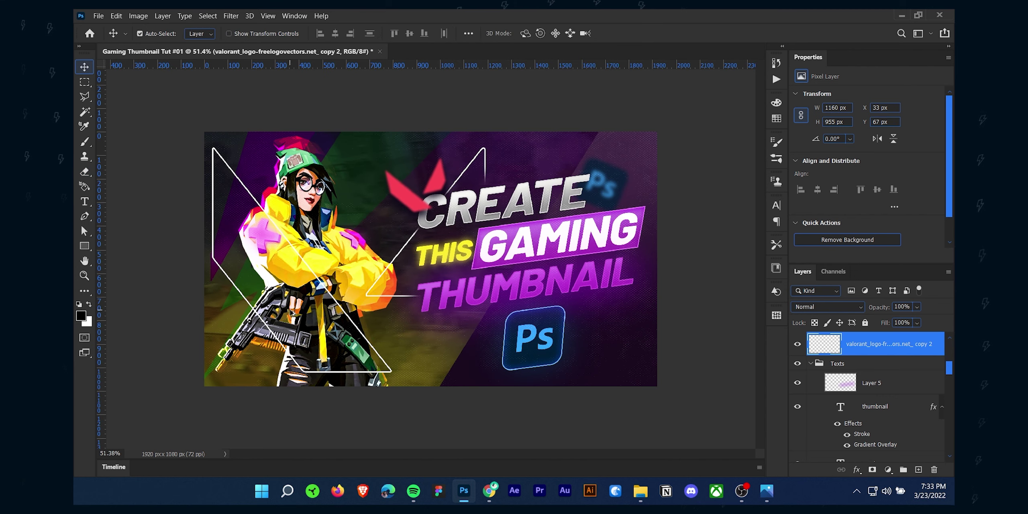
Toggle the hidden red Valorant logo copy layer's visibility and move the layer directly above Loading_Screen_Ascent
scroll(839, 389, up, 4)
click(797, 344)
click(797, 345)
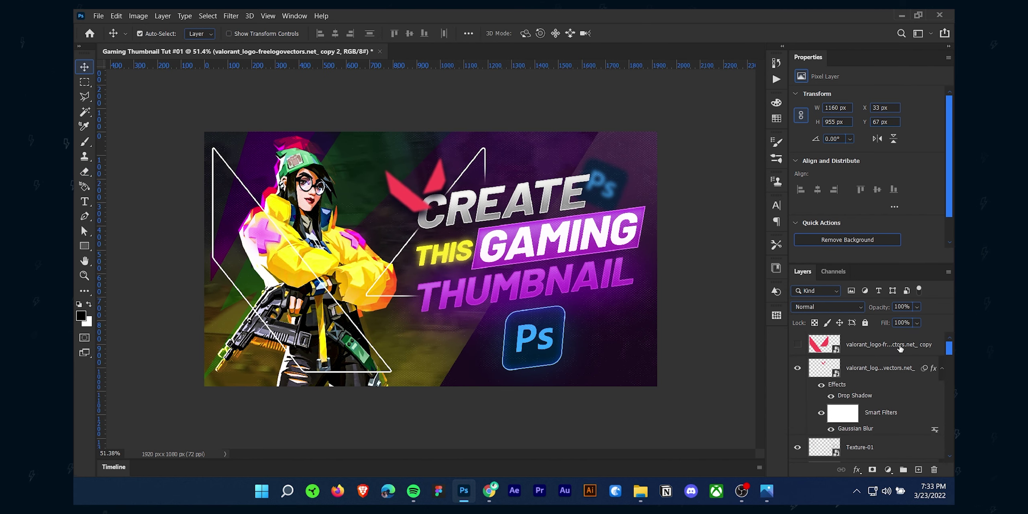
drag(899, 348, 835, 395)
Try enlarging the red Valorant logo copy to 1722 x 1418 px behind Killjoy with the Overlay blend mode
key(ctrl+t)
drag(498, 259, 646, 257)
drag(425, 327, 388, 323)
click(622, 33)
click(827, 306)
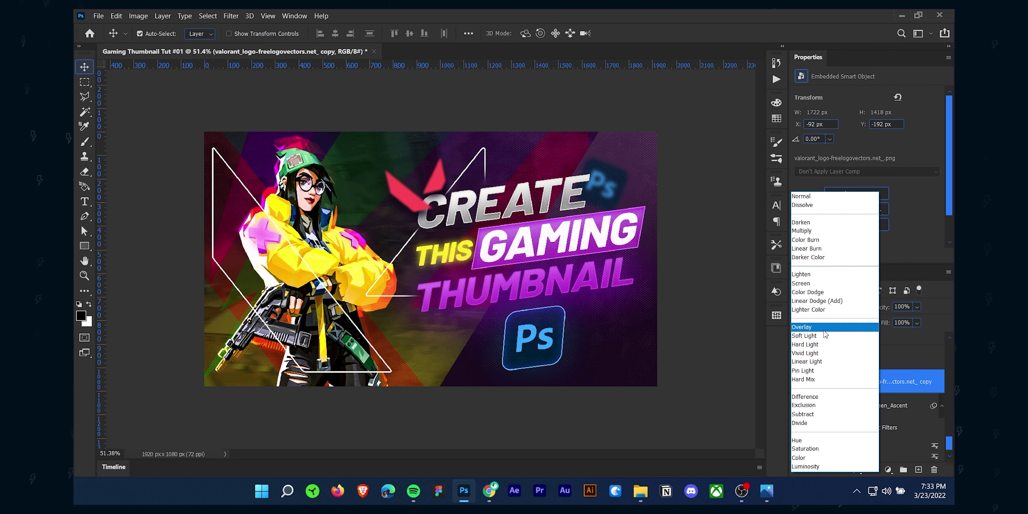
click(824, 330)
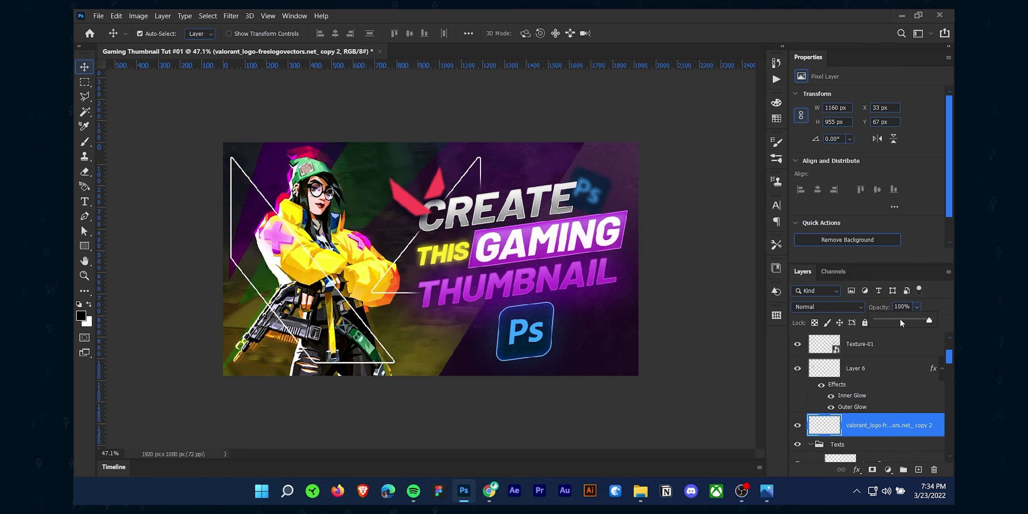
Lower the outlined Valorant logo layer's opacity to about 60% and deselect the layer
drag(900, 321, 905, 320)
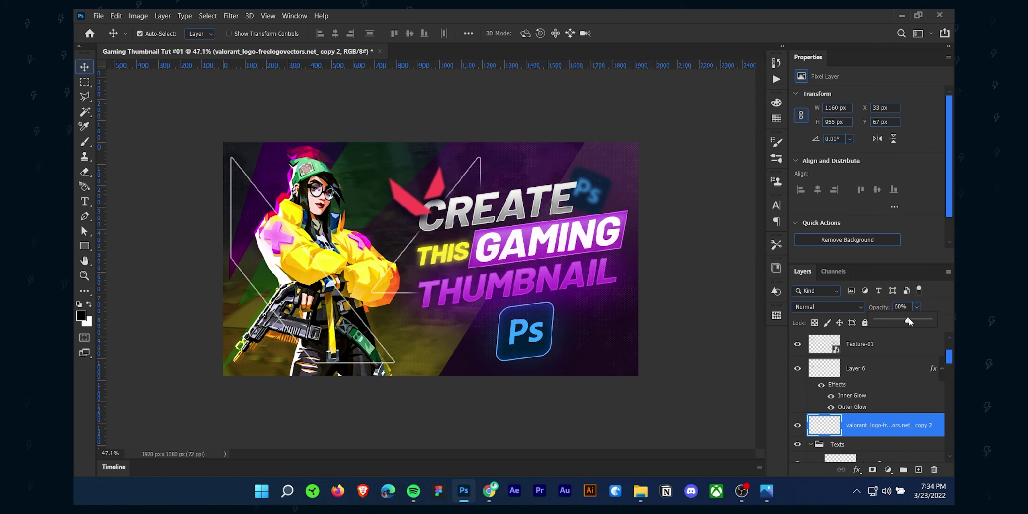
click(702, 258)
scroll(702, 282, down, 2)
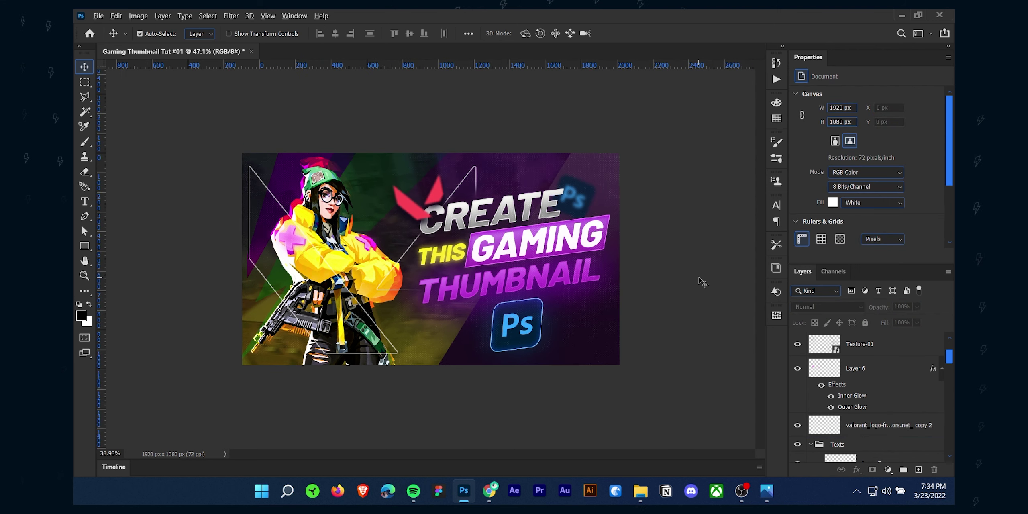
scroll(670, 286, up, 1)
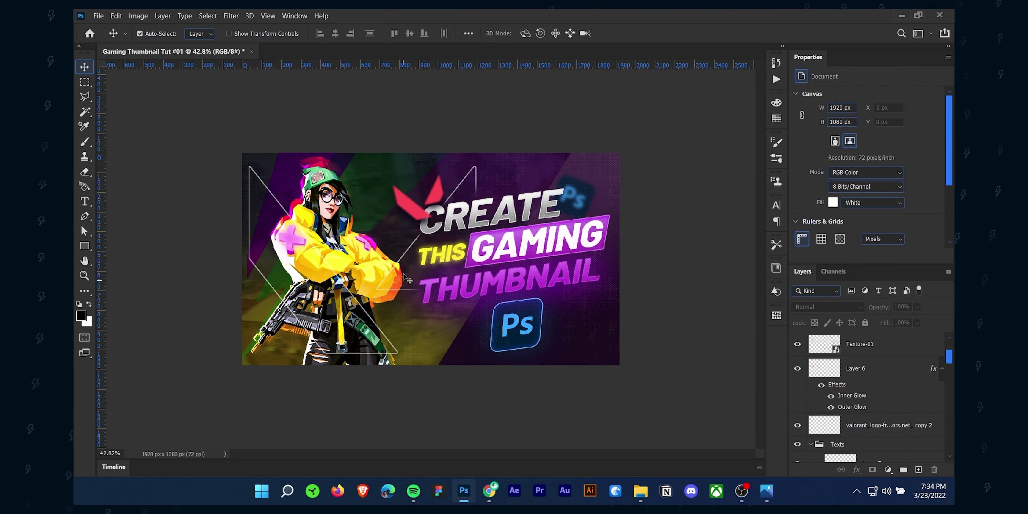
Activate the Brush tool and examine the General and Dry Media brush presets
key(b)
right_click(394, 294)
scroll(482, 382, down, 1)
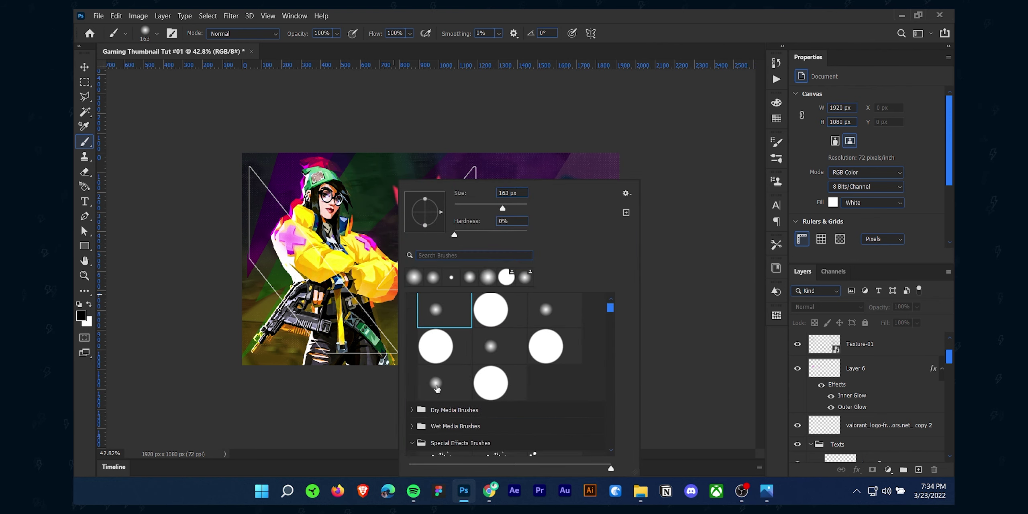
click(454, 405)
scroll(454, 397, down, 1)
click(412, 355)
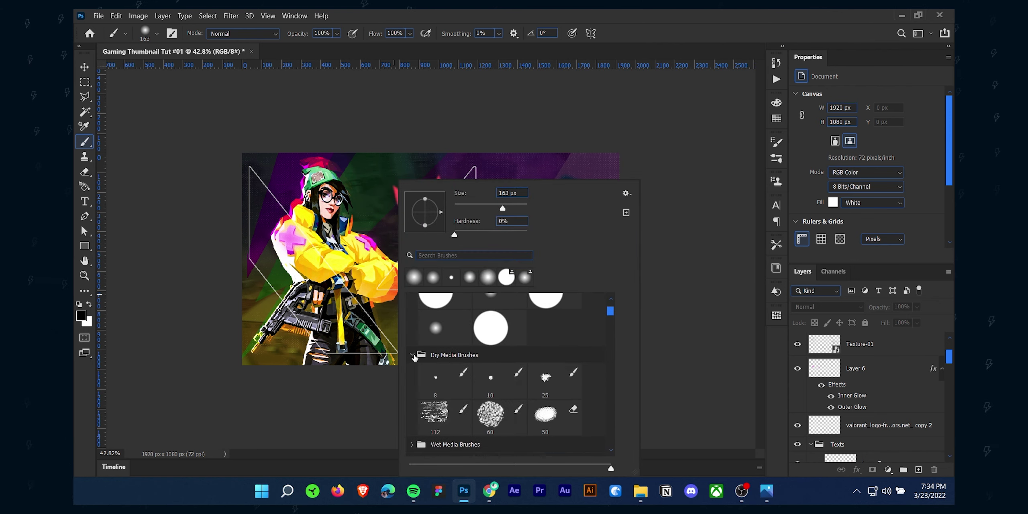
click(414, 356)
scroll(489, 367, up, 1)
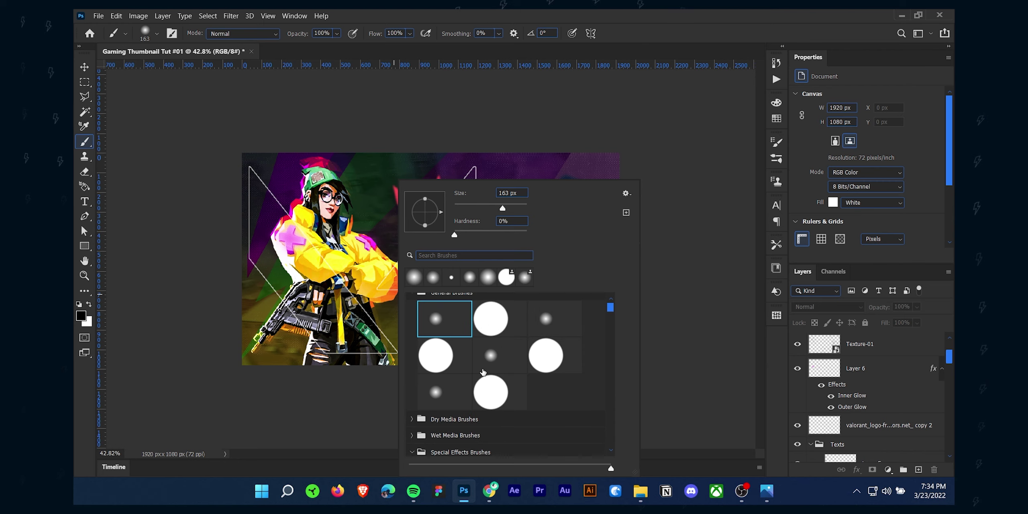
Try the 775 px arrow brush from the 80 DesignerCandies Hand Drawn Arrows set
scroll(489, 367, down, 2)
scroll(489, 368, down, 6)
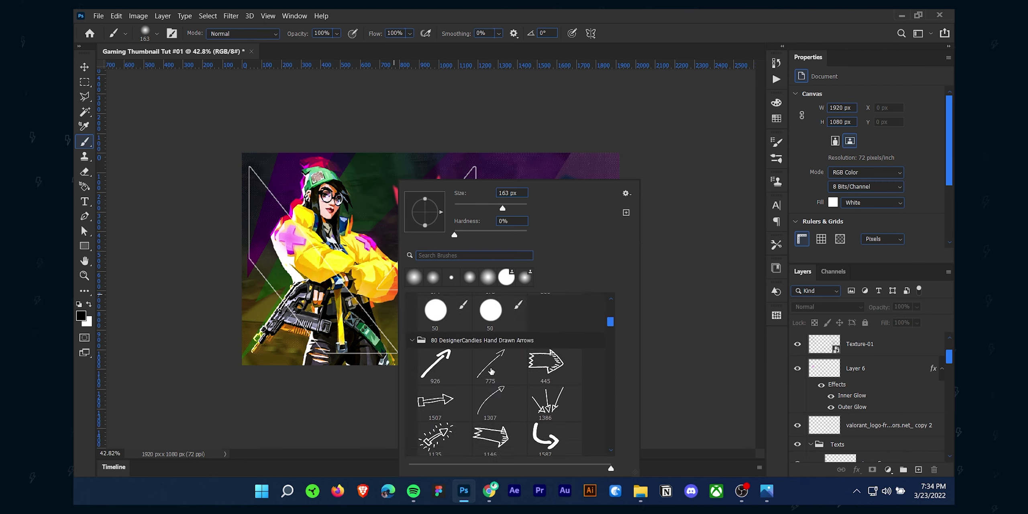
click(442, 347)
click(502, 338)
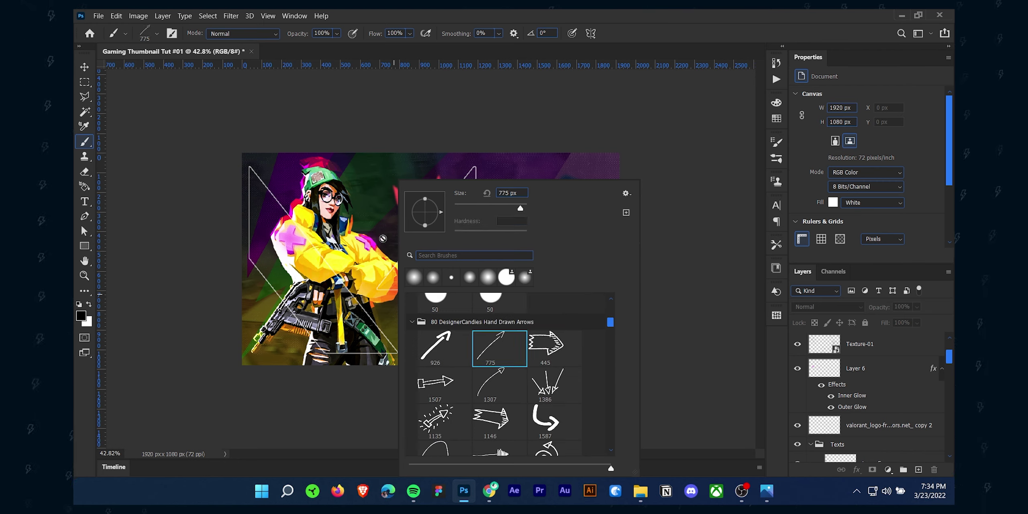
scroll(498, 377, down, 2)
scroll(497, 377, up, 1)
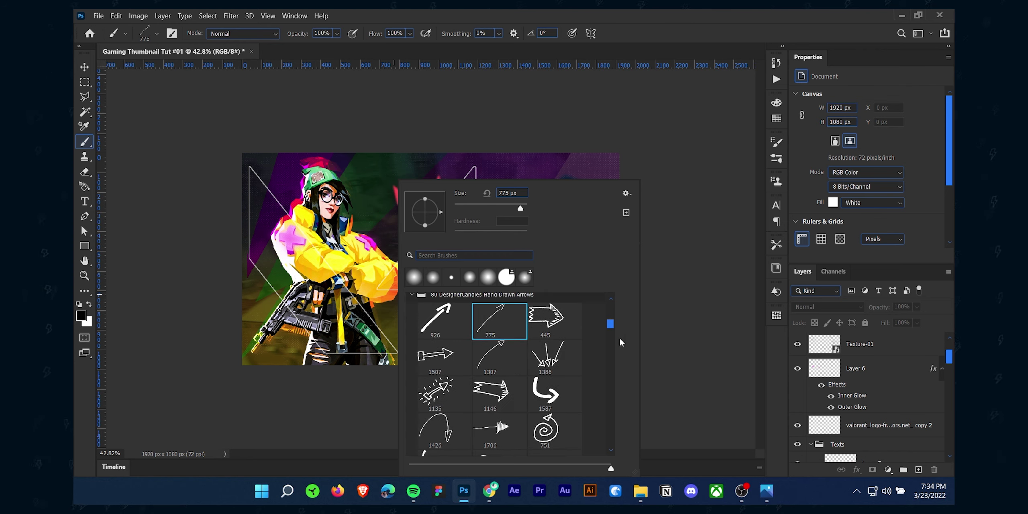
Choose the hard round brush from the General Brushes with 100% hardness
scroll(498, 362, up, 5)
click(435, 328)
click(492, 330)
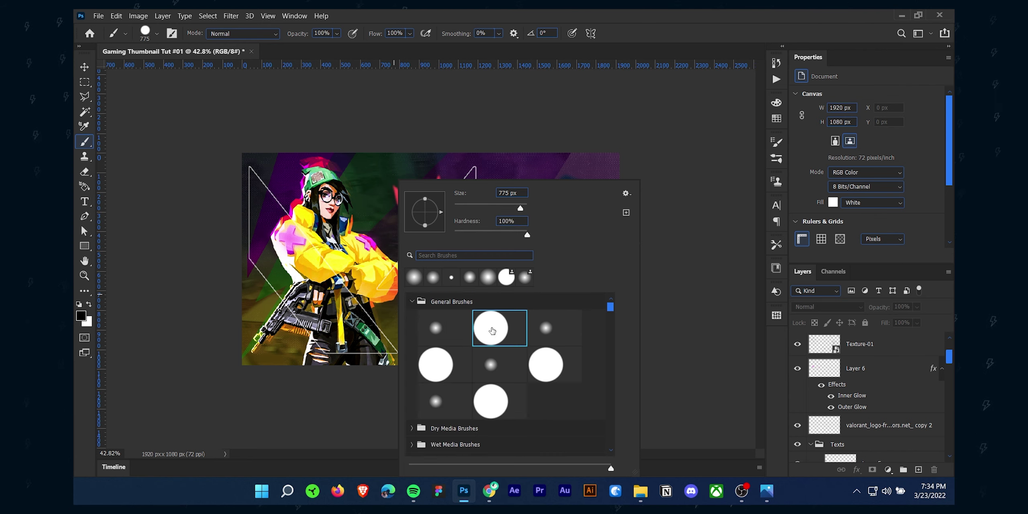
right_click(211, 193)
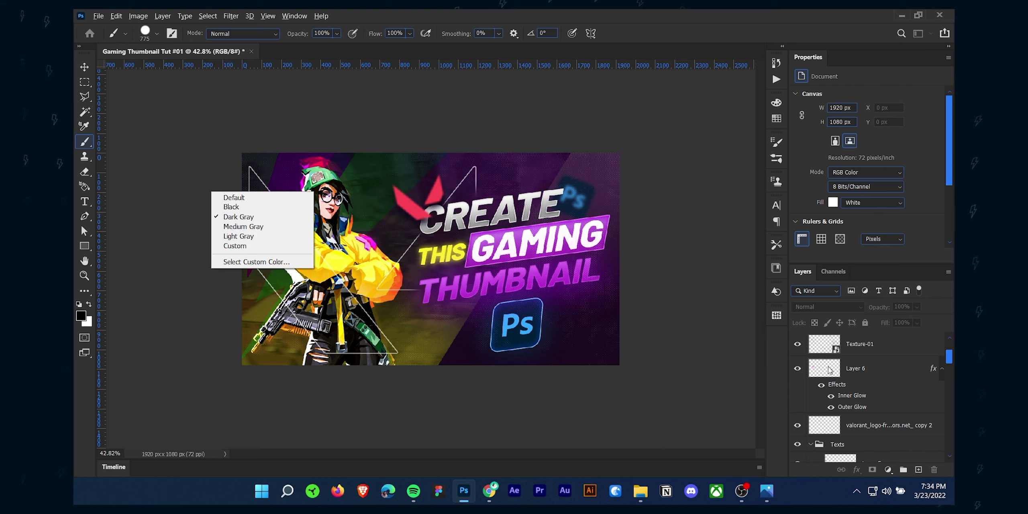
Add a new empty layer directly above the Texture-01 layer
click(891, 368)
click(910, 348)
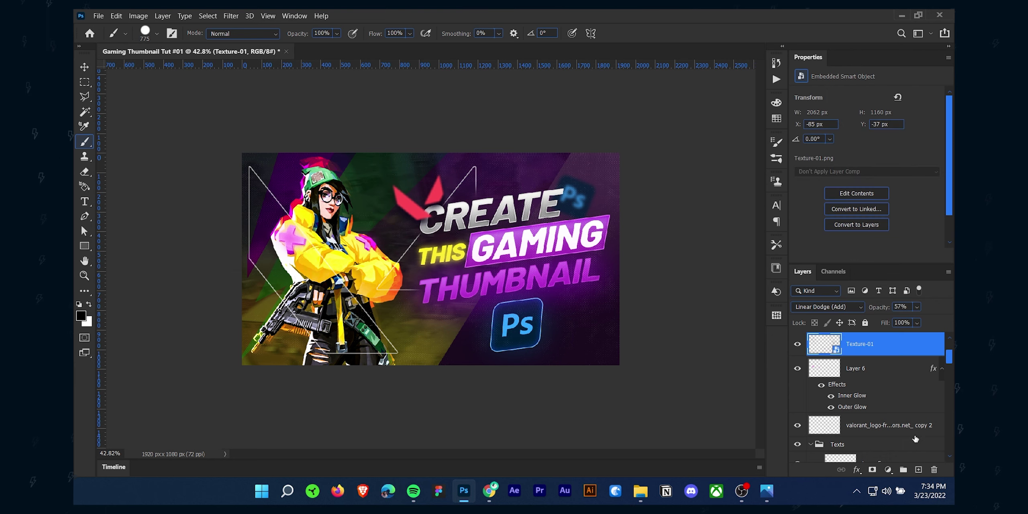
click(918, 469)
Paint two curved black arrows on the new layer, one on each side of the large Photoshop logo, with a 20 px brush
drag(480, 324, 383, 313)
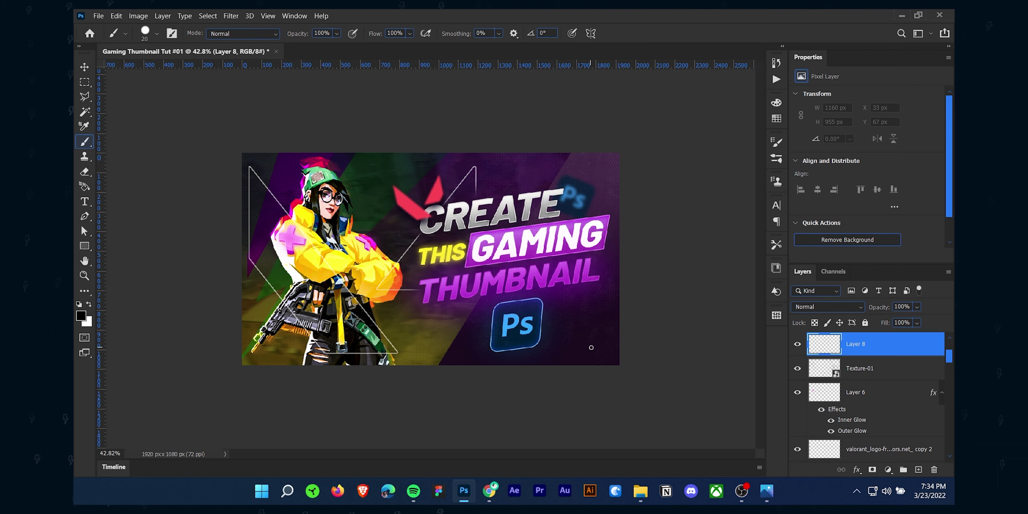
drag(577, 310, 575, 309)
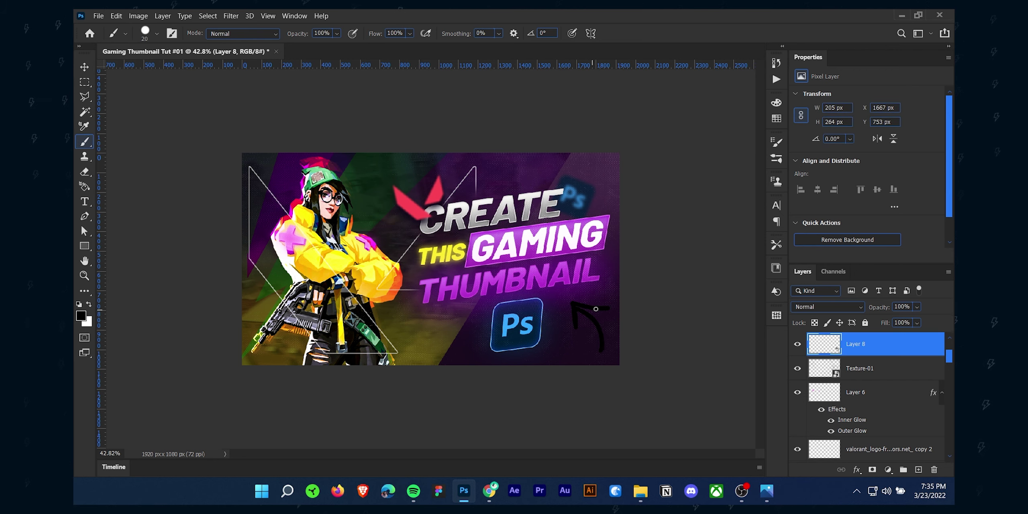
key(ctrl+plus)
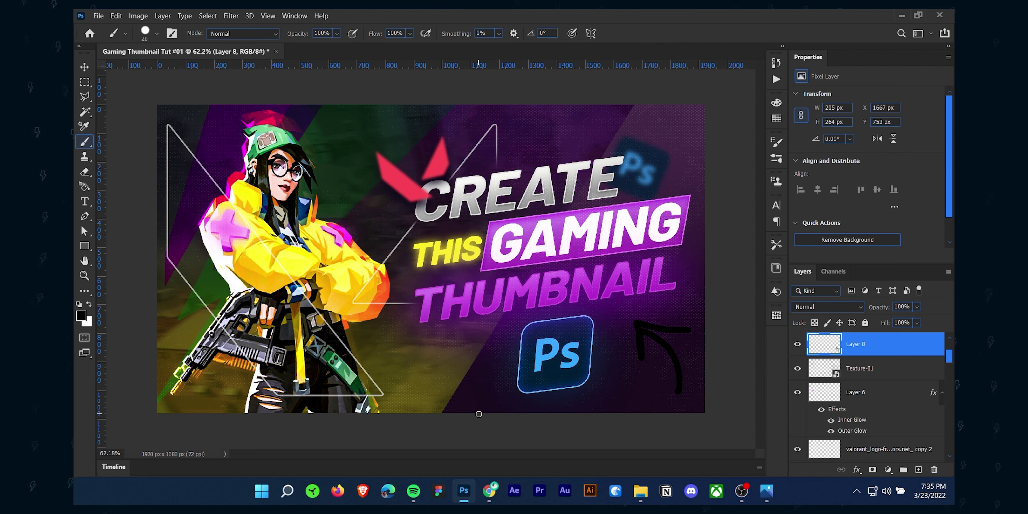
drag(431, 410, 430, 341)
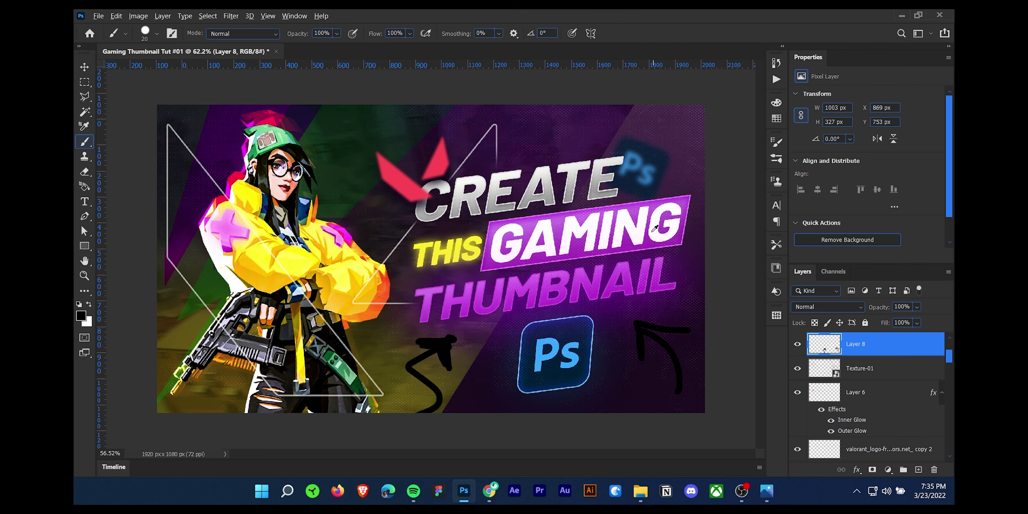
scroll(653, 228, down, 3)
scroll(592, 281, up, 2)
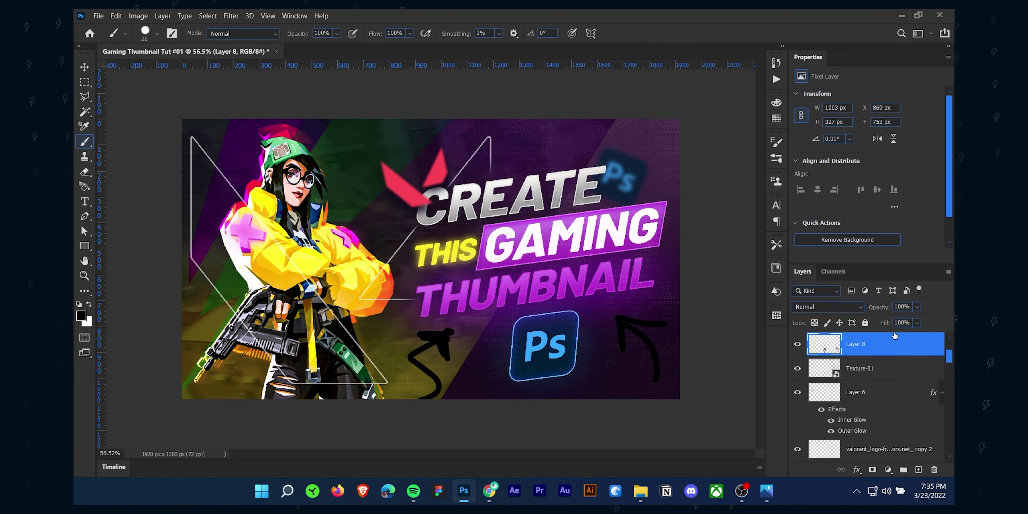
Add a Gradient Overlay to the layer with the two hand-drawn arrows and open its gradient for editing
double_click(925, 349)
click(540, 234)
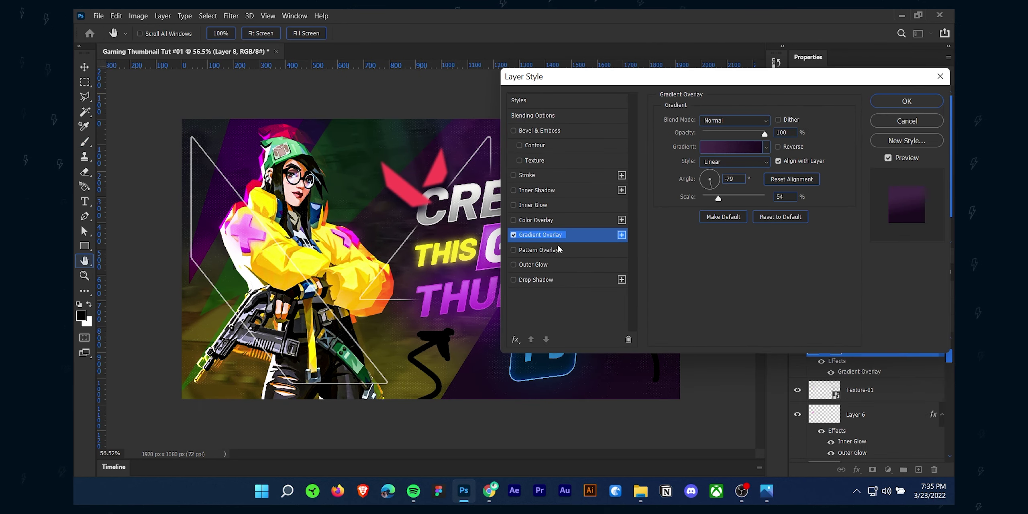
click(731, 147)
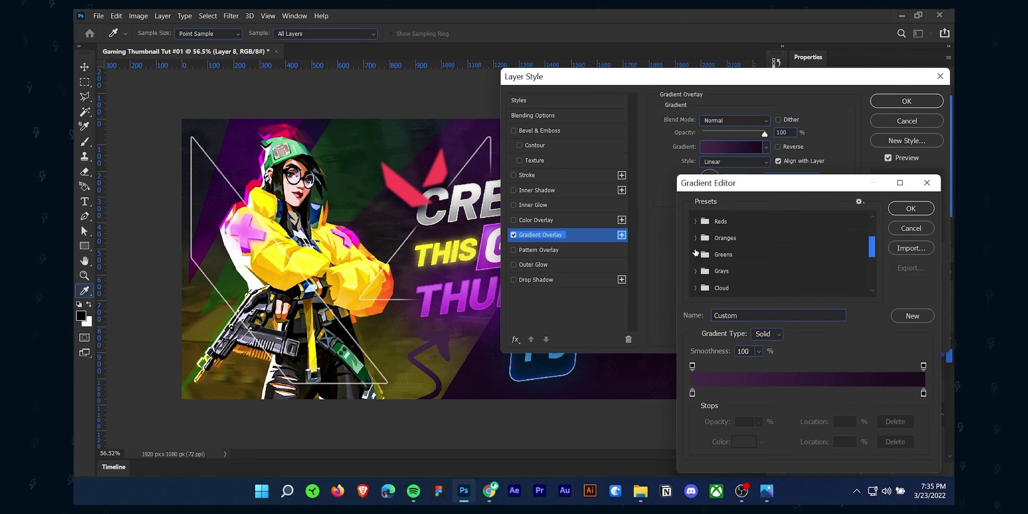
Try the Orange_10 and Cloud_01 gradient presets on the arrows
click(696, 274)
click(709, 275)
scroll(762, 270, down, 1)
scroll(762, 270, down, 1)
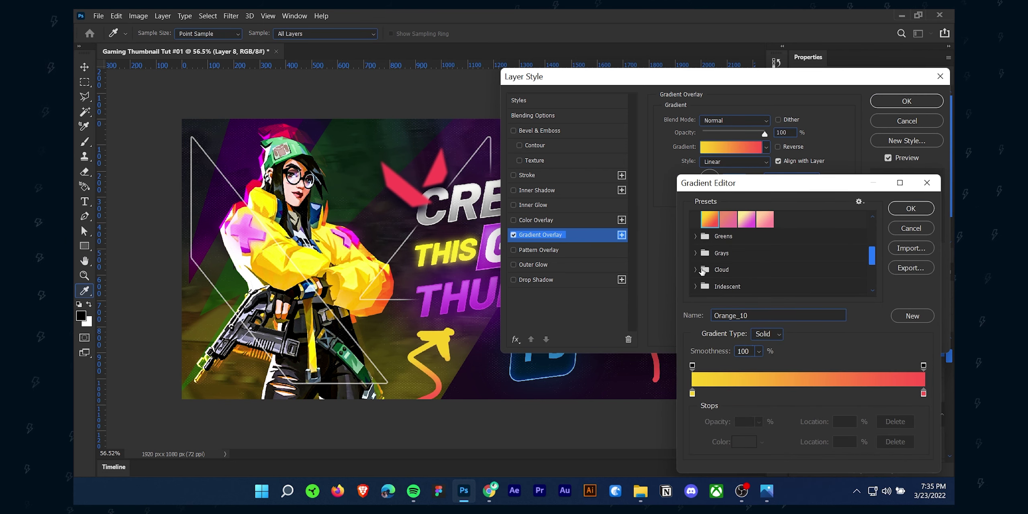
click(699, 268)
scroll(752, 277, down, 1)
click(710, 251)
Apply the bright yellow-to-orange gradient preset to the arrows and accept the layer style
scroll(785, 260, down, 2)
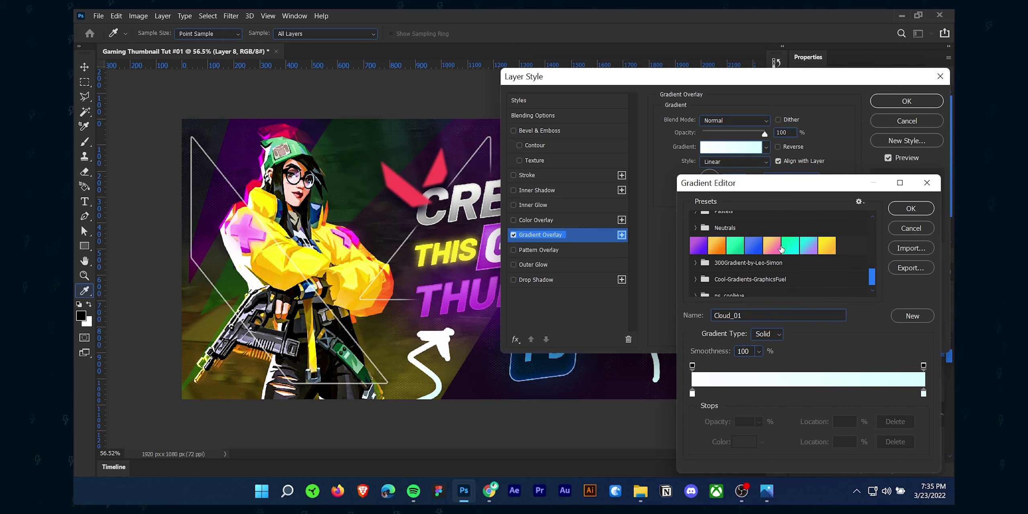
click(771, 246)
click(827, 246)
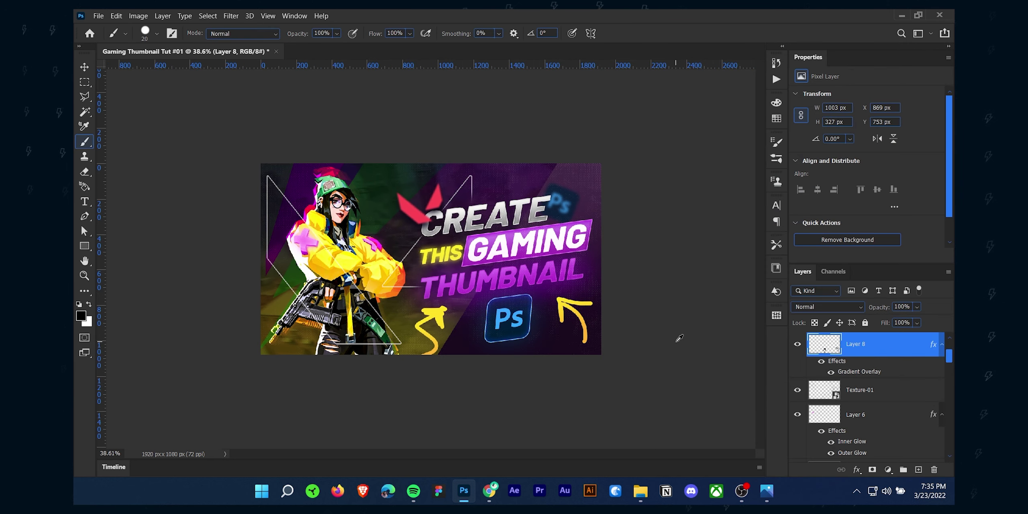
scroll(675, 341, up, 4)
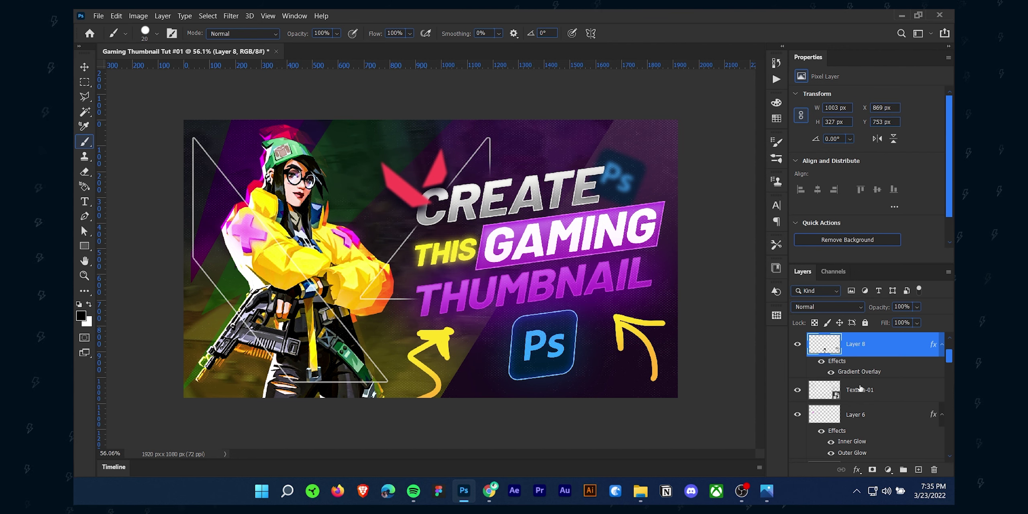
Paint a long wavy line across the upper canvas on a new layer with the 20 px brush and give it the same yellow-orange Gradient Overlay
click(918, 469)
mouse_move(636, 114)
mouse_down()
mouse_move(371, 144)
mouse_move(74, 217)
mouse_up()
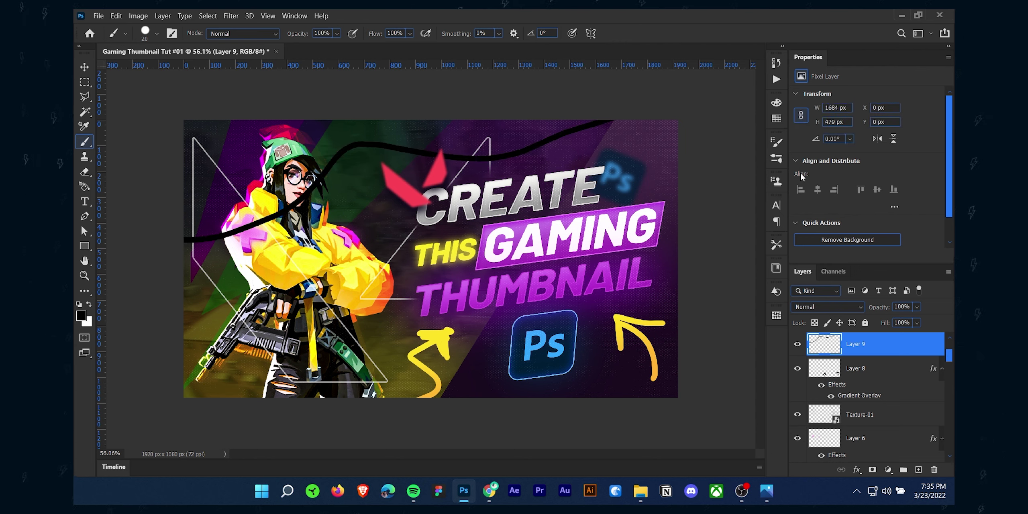
double_click(936, 344)
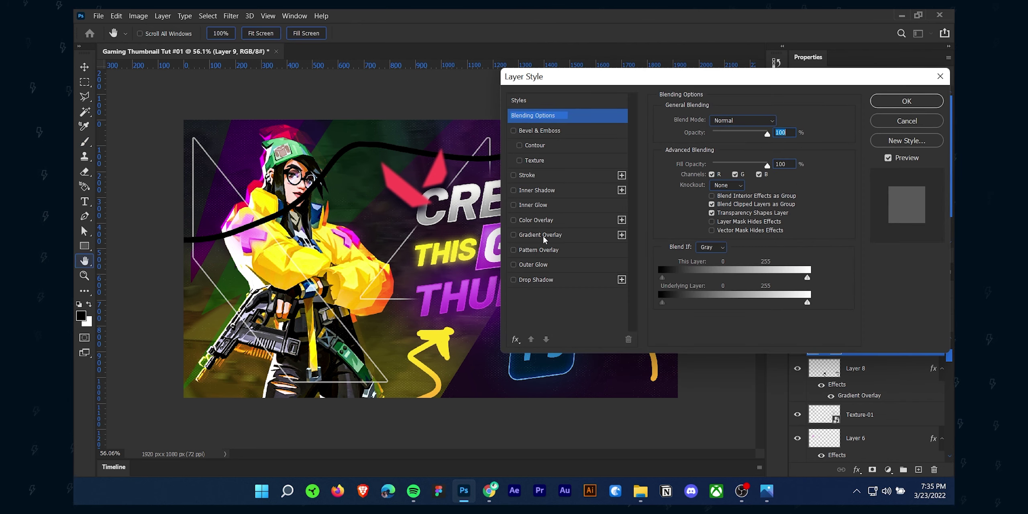
click(540, 234)
click(921, 105)
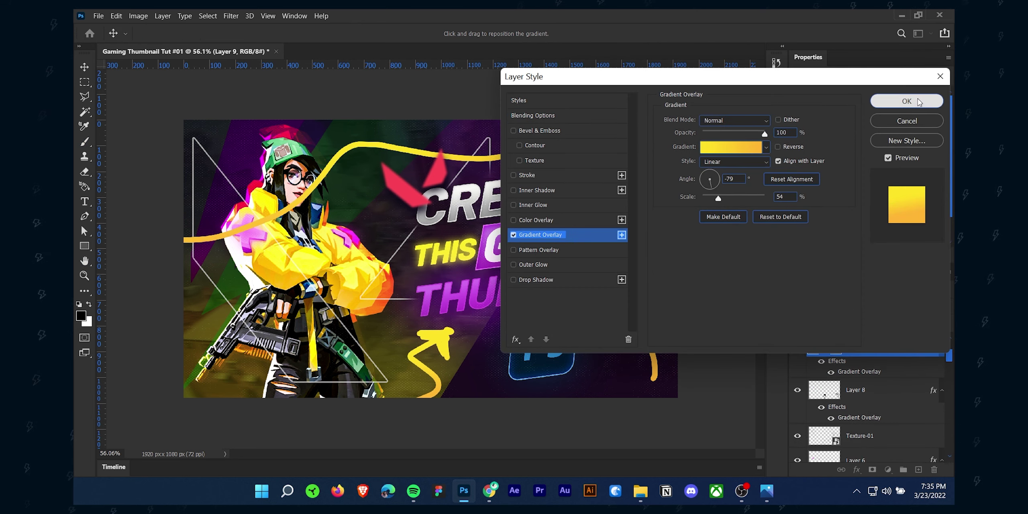
Try Color Dodge on the wavy line layer, and in Normal mode set its Underlying Layer Blend If range to 0/77 and 163/255
click(846, 307)
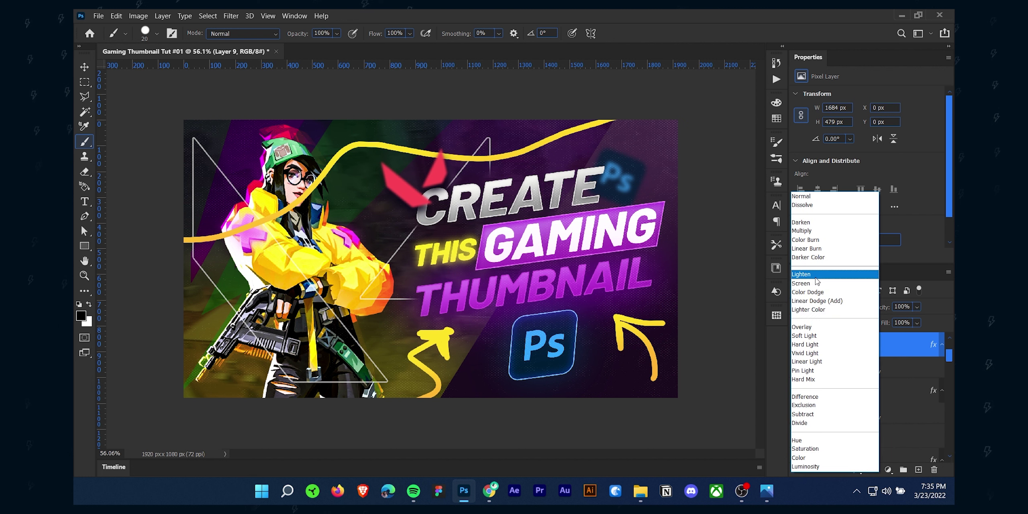
click(819, 292)
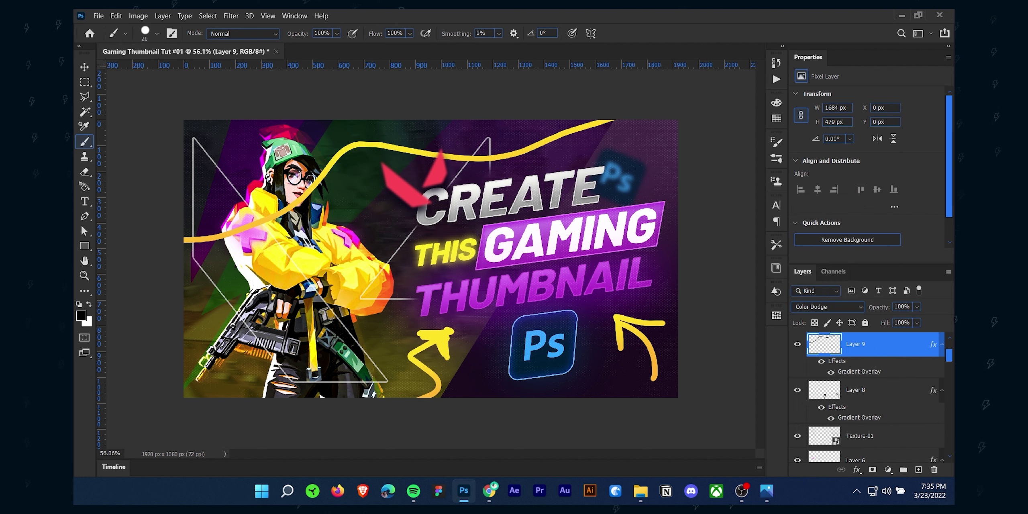
double_click(904, 341)
drag(662, 304, 682, 304)
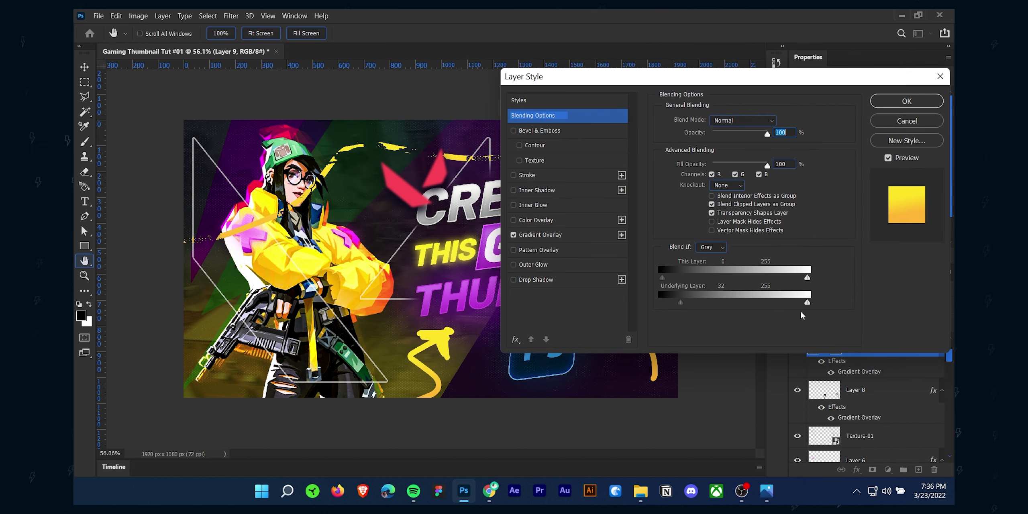
drag(776, 304, 762, 304)
drag(680, 304, 755, 303)
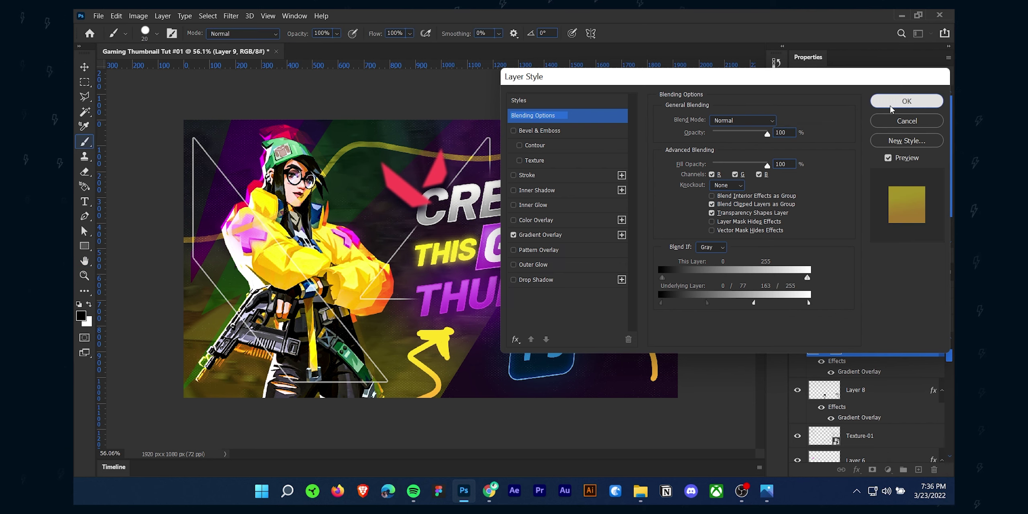
click(907, 102)
Compare the design with and without the wavy line layer and leave that layer hidden
key(b)
key(v)
scroll(431, 259, up, 3)
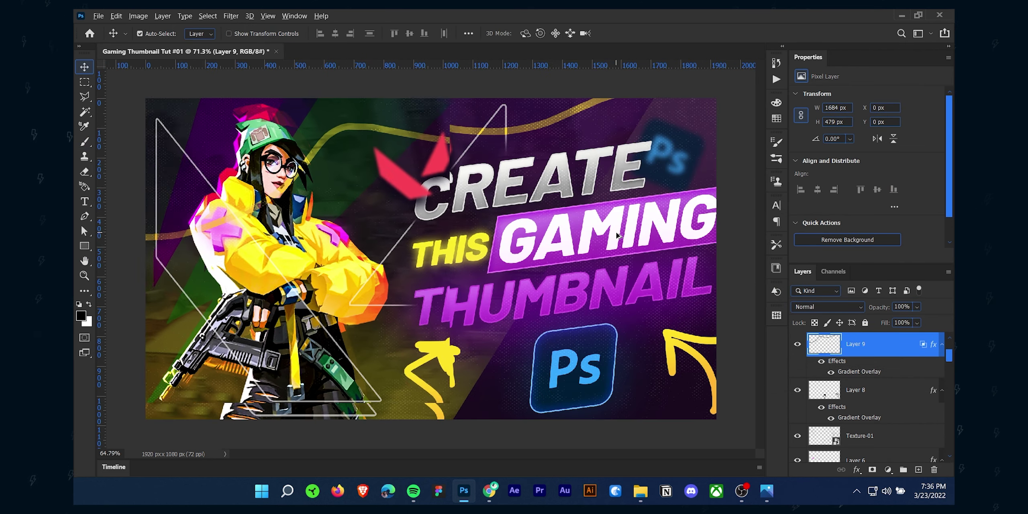
scroll(431, 259, down, 3)
click(797, 344)
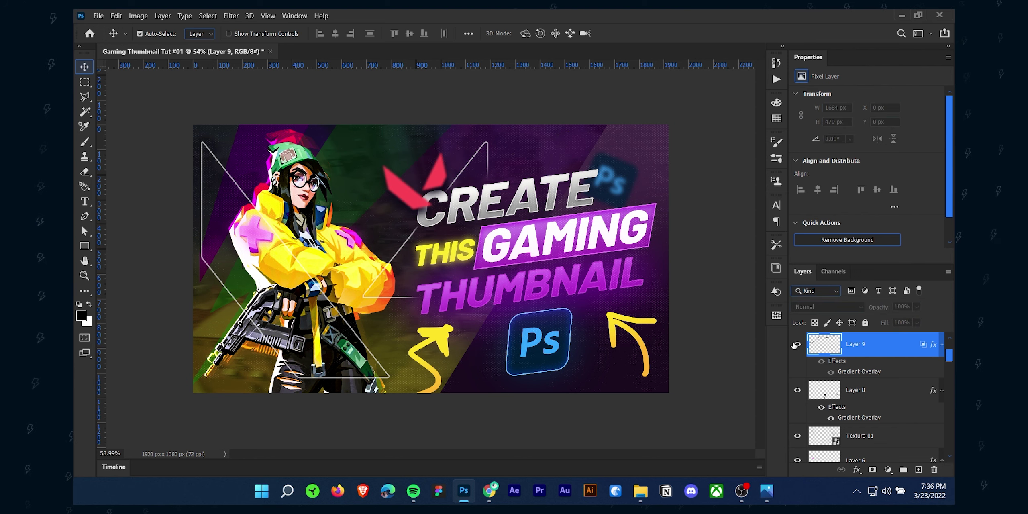
click(794, 345)
click(794, 345)
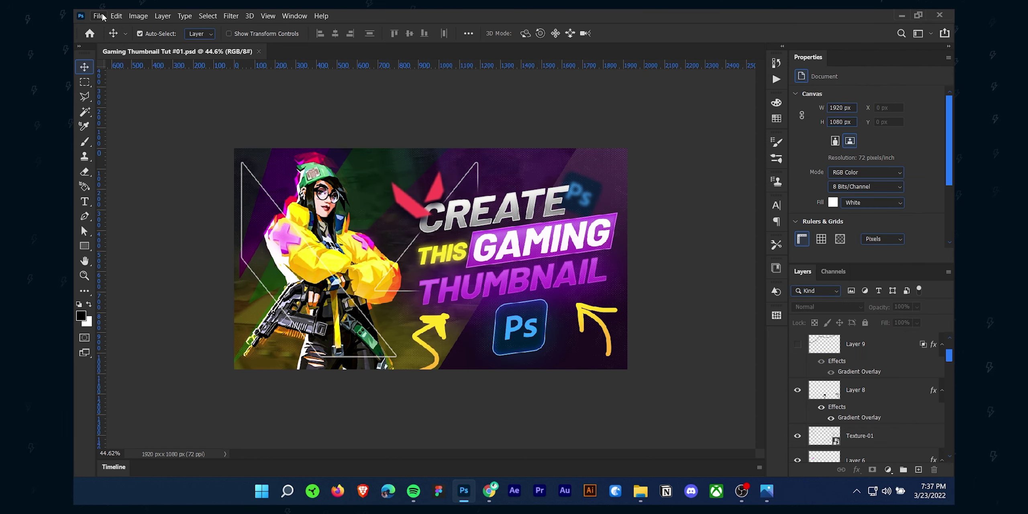
Open the Export As settings for the thumbnail and inspect the character in the export preview at 50% zoom
click(100, 16)
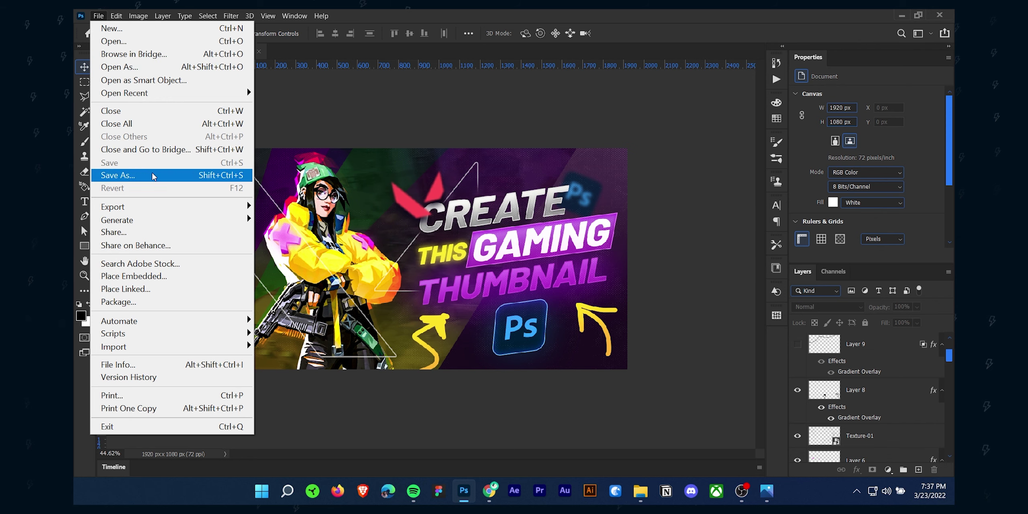
mouse_move(177, 212)
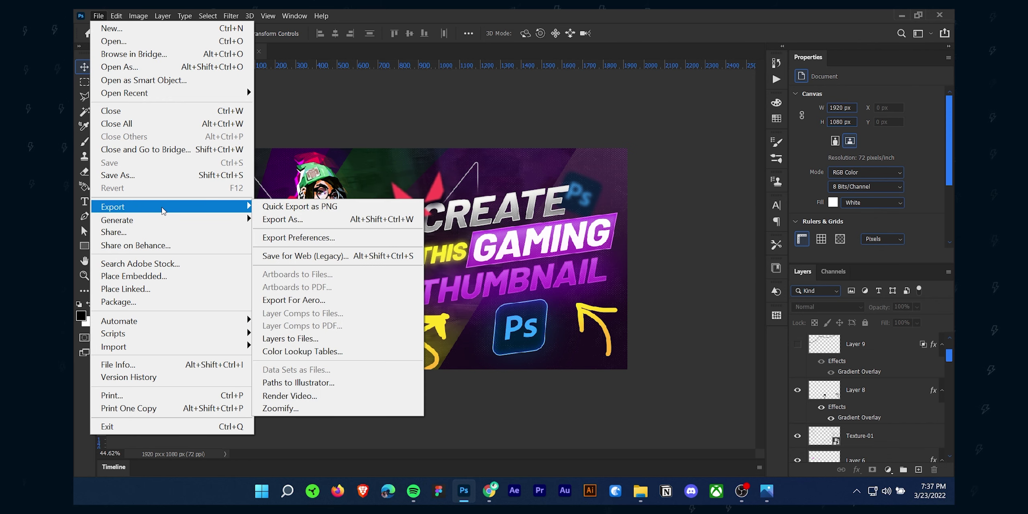
click(286, 219)
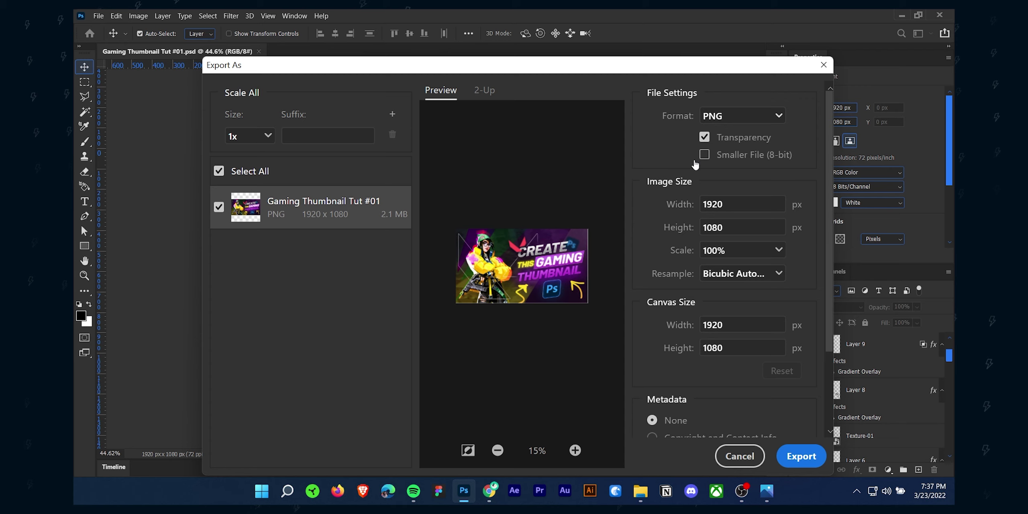
click(575, 450)
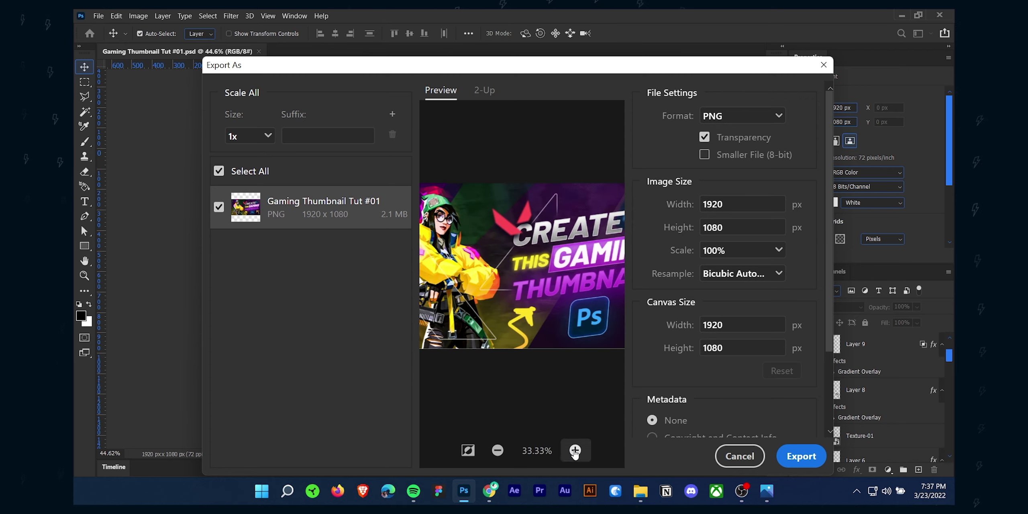
click(575, 450)
drag(434, 240, 581, 240)
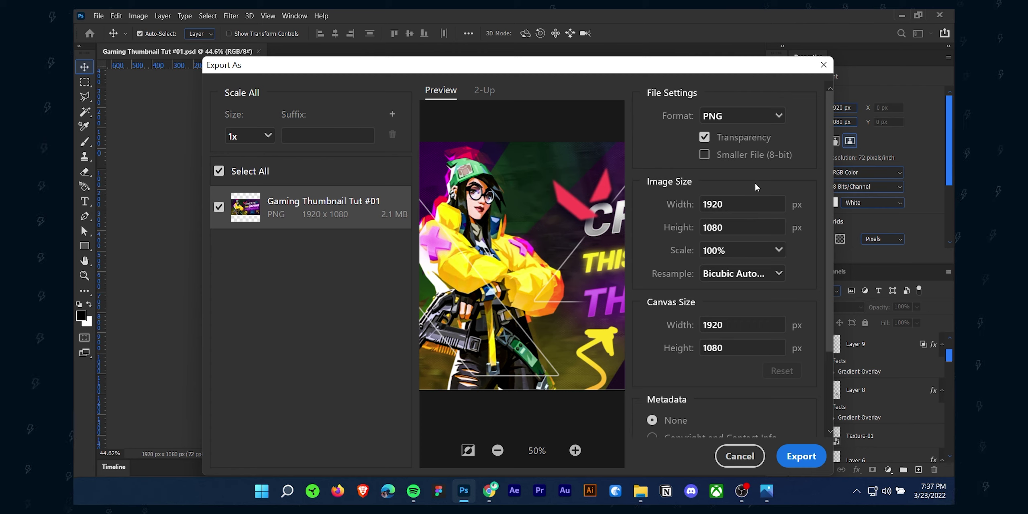
Turn off transparency for the export, try the JPG format, and set the format back to PNG
click(704, 137)
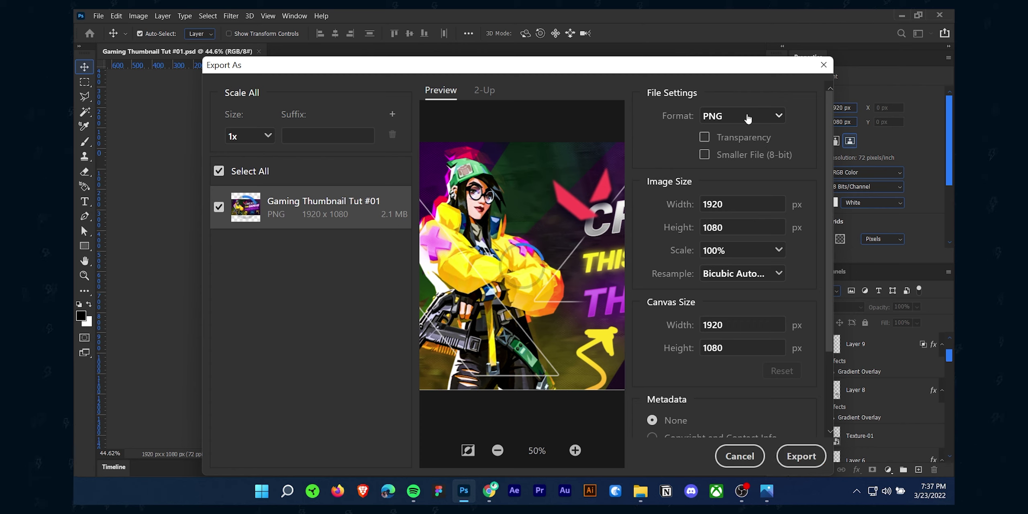
click(748, 118)
click(719, 153)
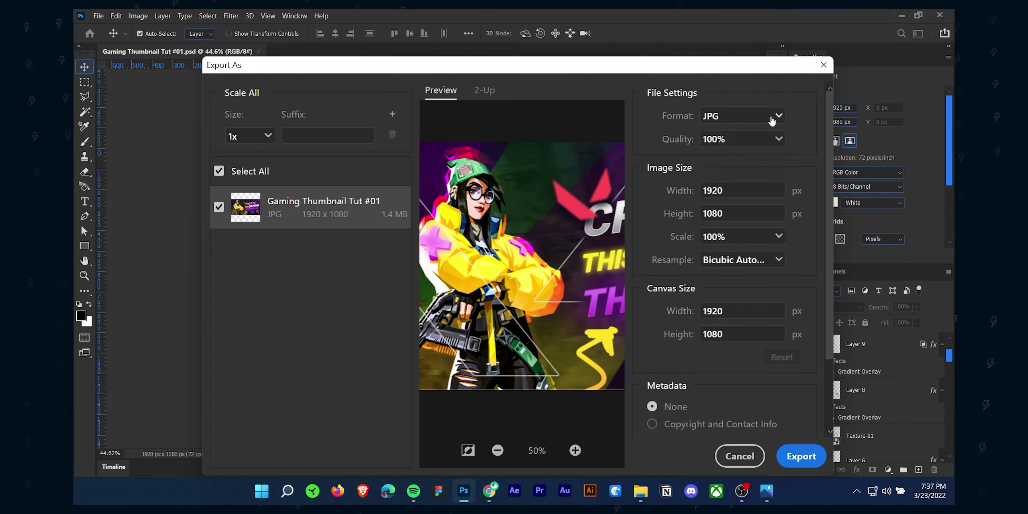
scroll(682, 318, down, 3)
scroll(673, 328, up, 3)
click(742, 116)
click(727, 139)
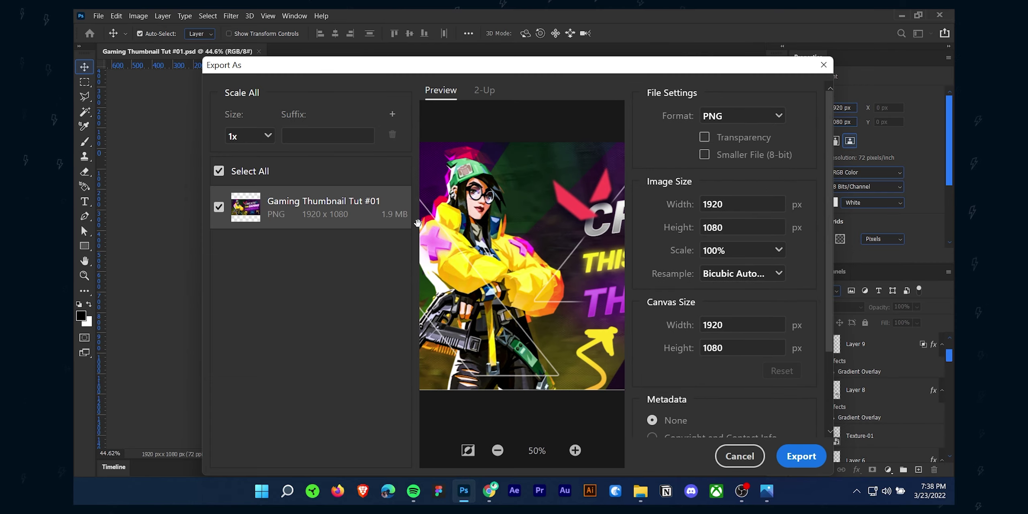
Export the design as Gaming Thumbnail Tut #01.png into the Master File folder and open the exported image in Photos
scroll(723, 241, down, 5)
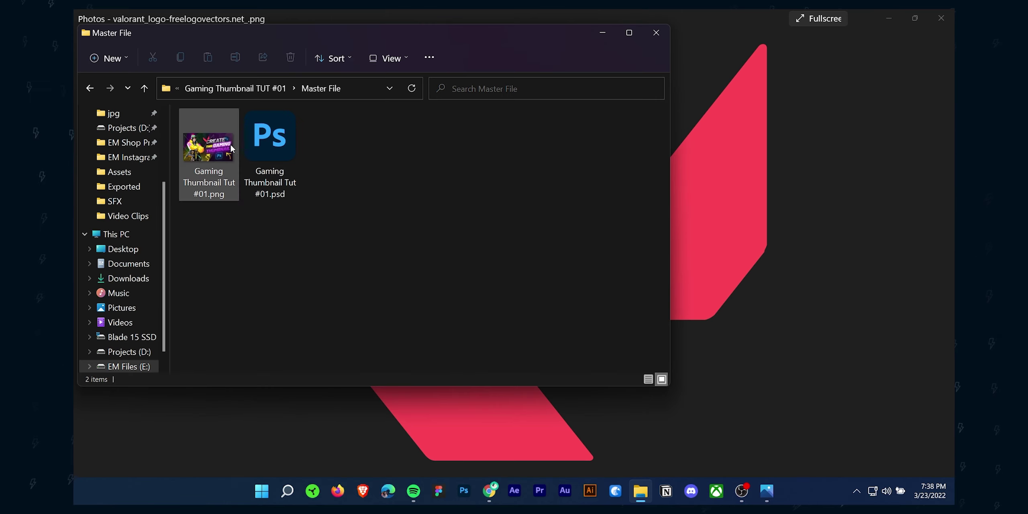
double_click(231, 148)
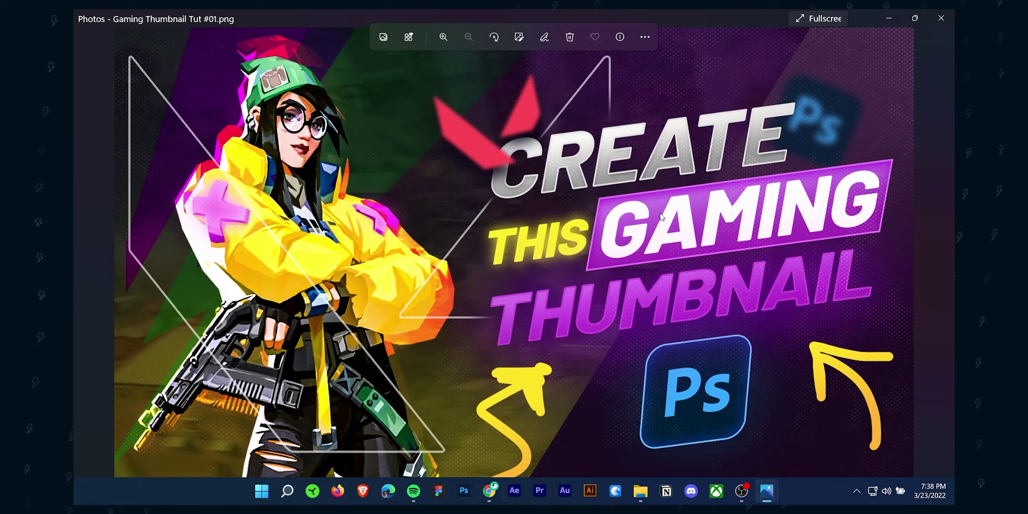